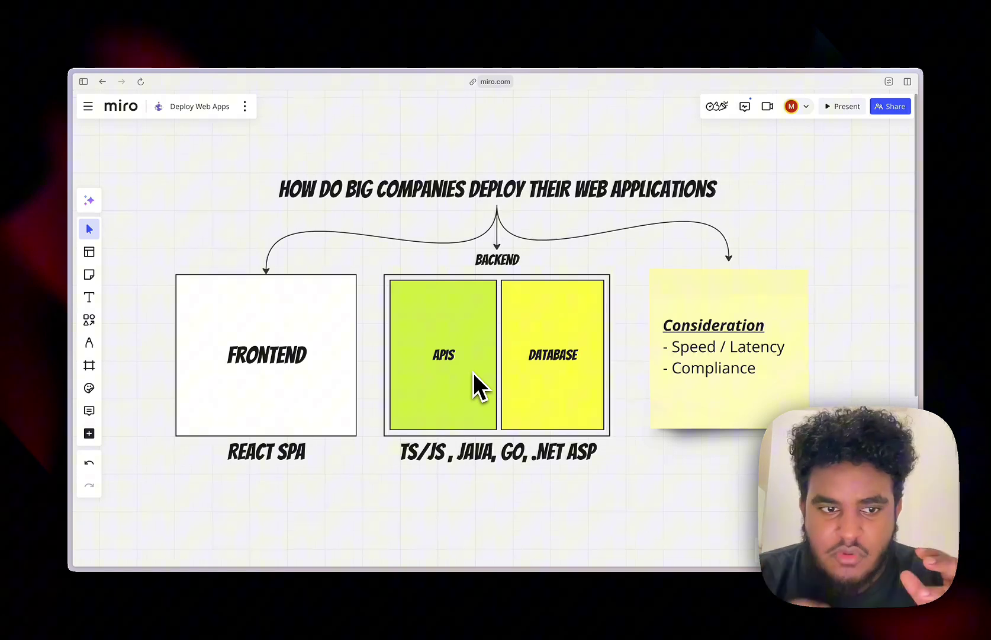
Step: Select the FRONTEND box and its REACT SPA label, then clear the selection
click(332, 388)
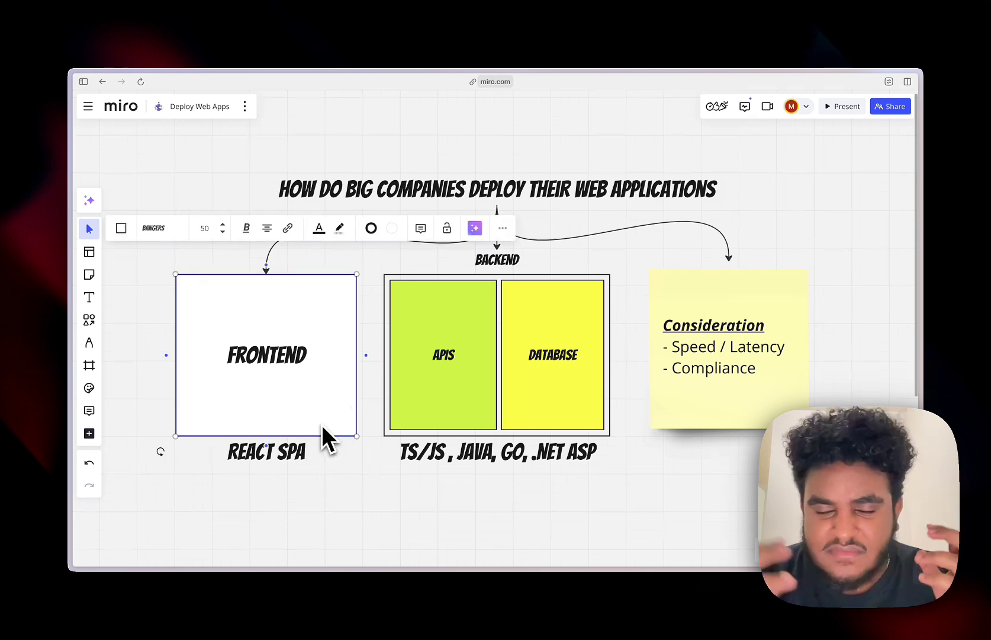
click(278, 454)
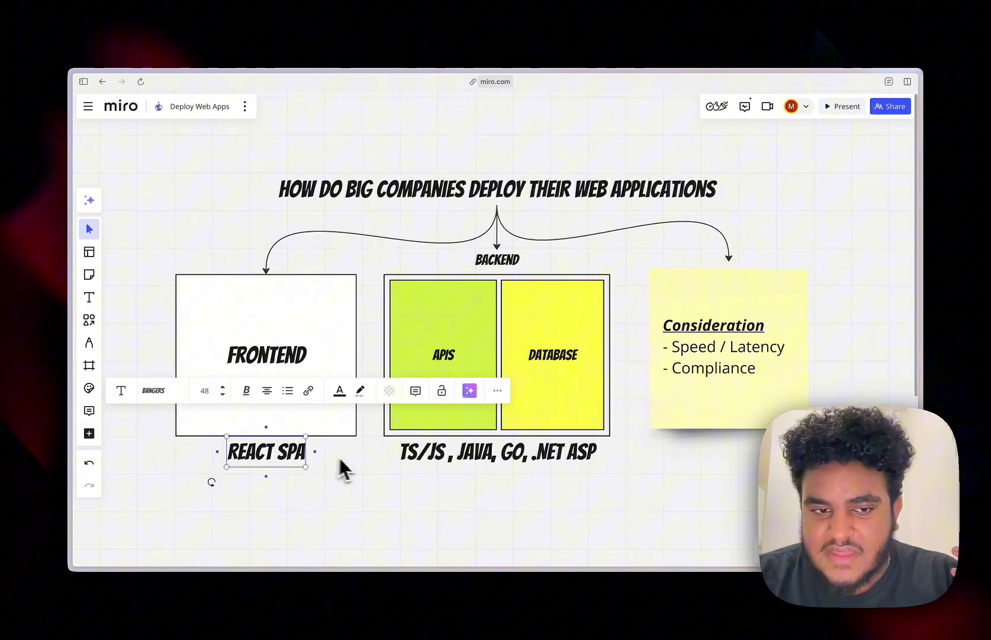
click(364, 441)
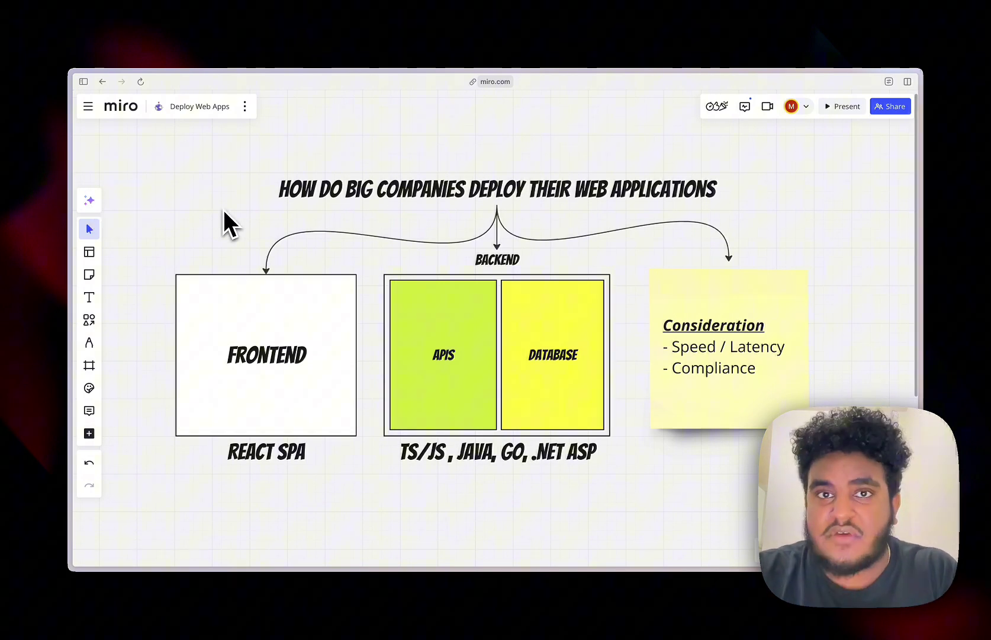
Step: Move the world map image down and to the right on the board
scroll(223, 209, down, 1)
scroll(223, 209, down, 10)
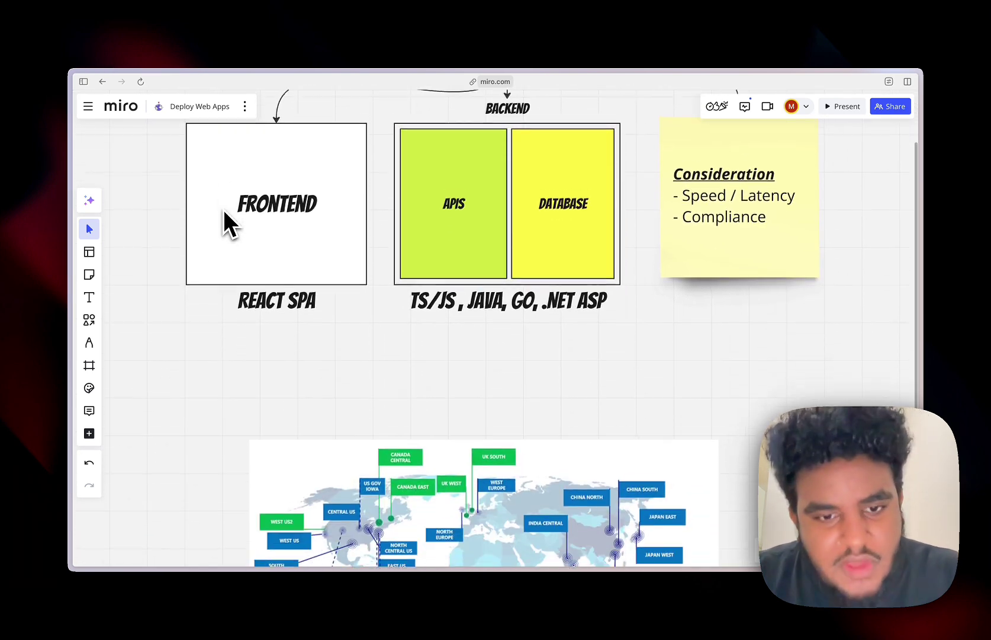
click(354, 296)
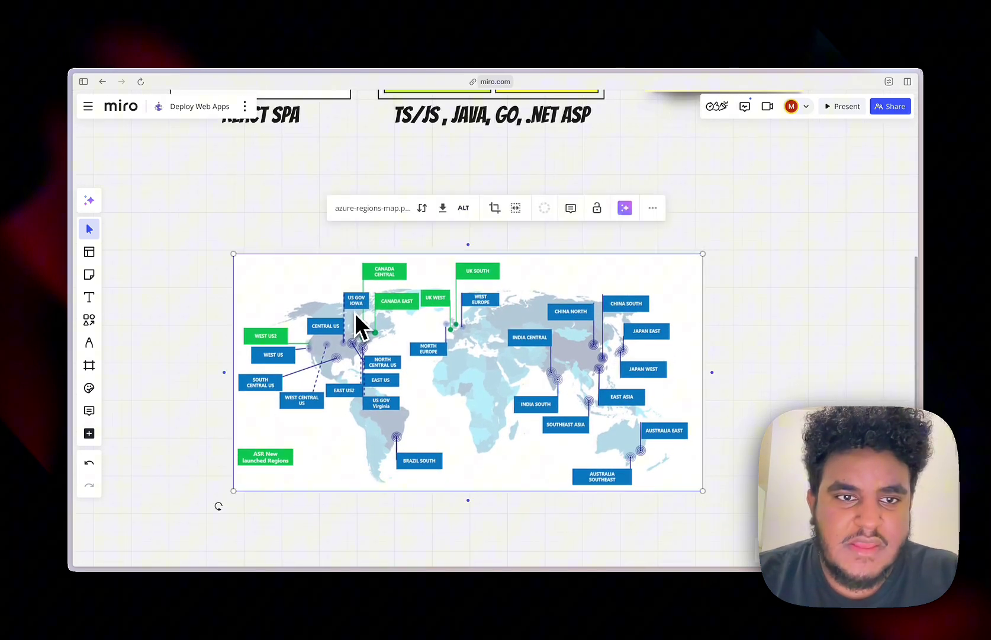
drag(354, 321, 760, 422)
Step: Check the BACKEND label, then bring up the Create with AI panel
scroll(559, 272, up, 9)
scroll(559, 266, down, 1)
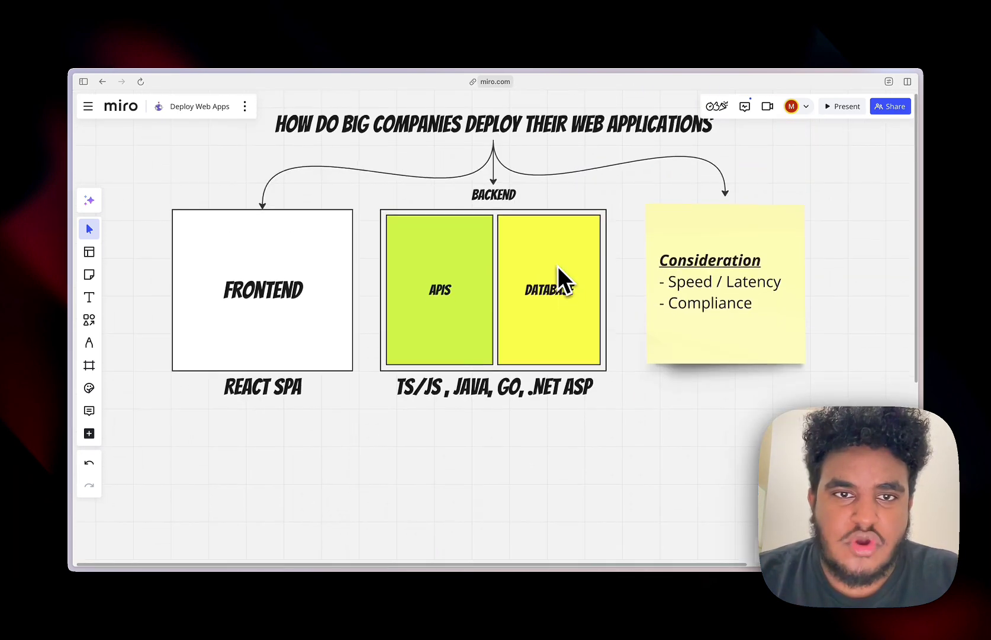
click(498, 197)
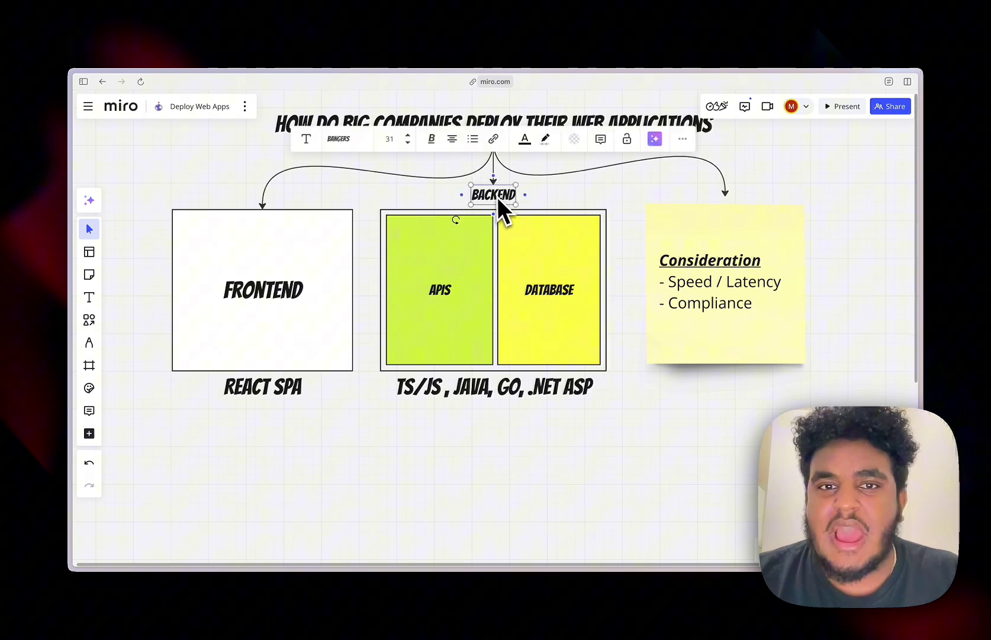
click(428, 199)
click(88, 200)
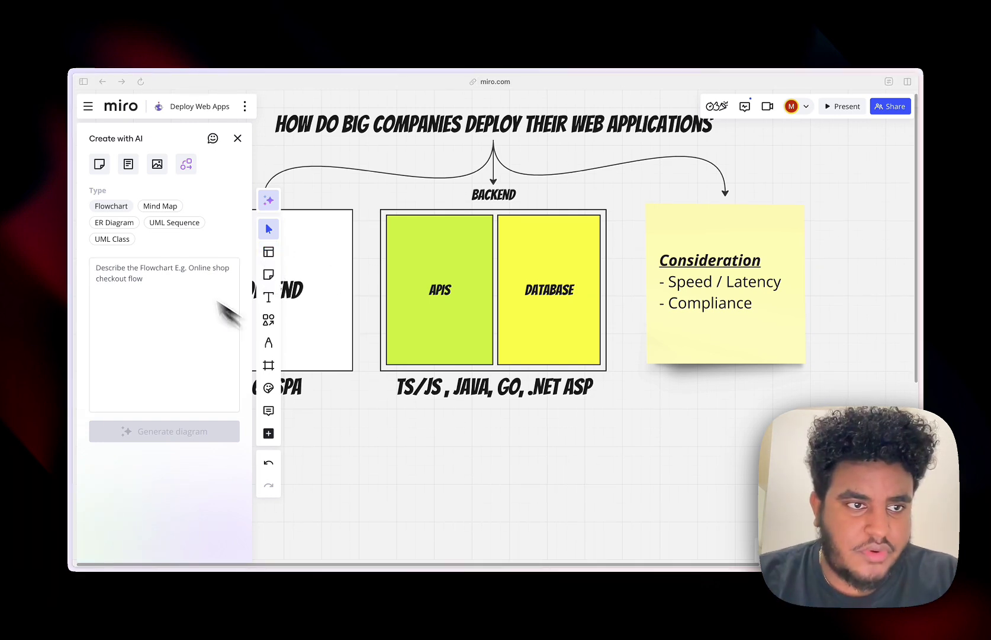
Step: Paste the closest-compliant-data-center prompt into Create with AI and generate the flowchart
click(183, 288)
text(a flow chart that shows picking the most closest data center to deploy our backend to our users so latency can be small... consider govt compliance)
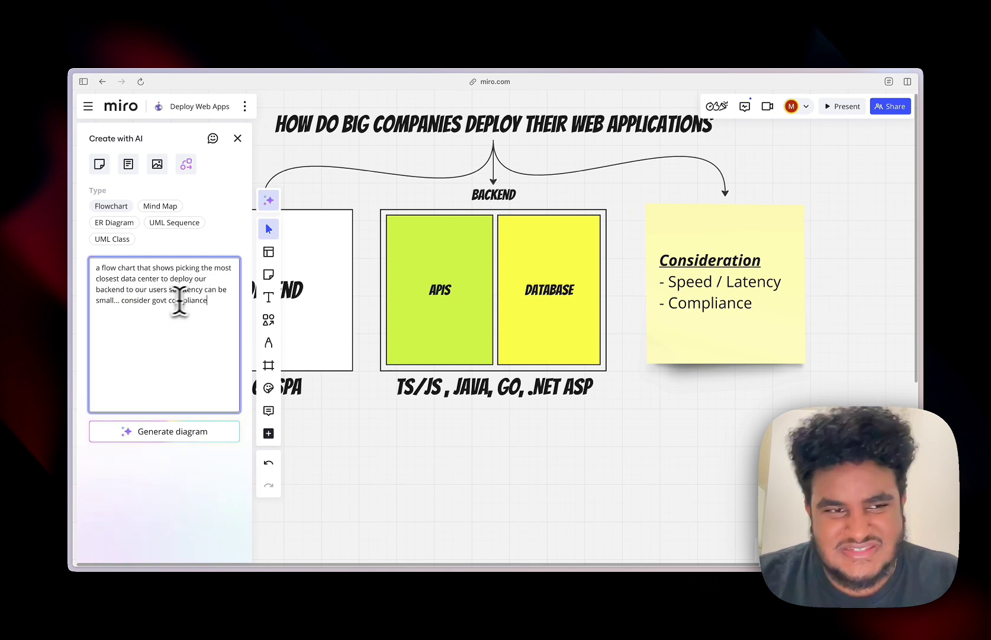
drag(211, 302, 101, 271)
click(131, 436)
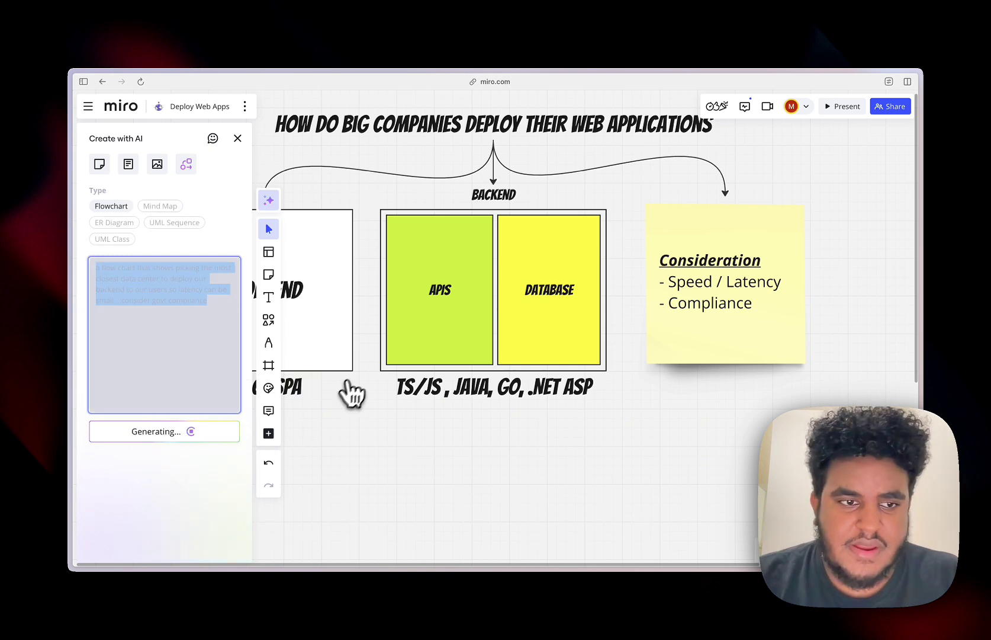
Step: Pan to the generated flowchart and inspect its Identify User Location box
scroll(639, 381, right, 1)
scroll(638, 381, down, 1)
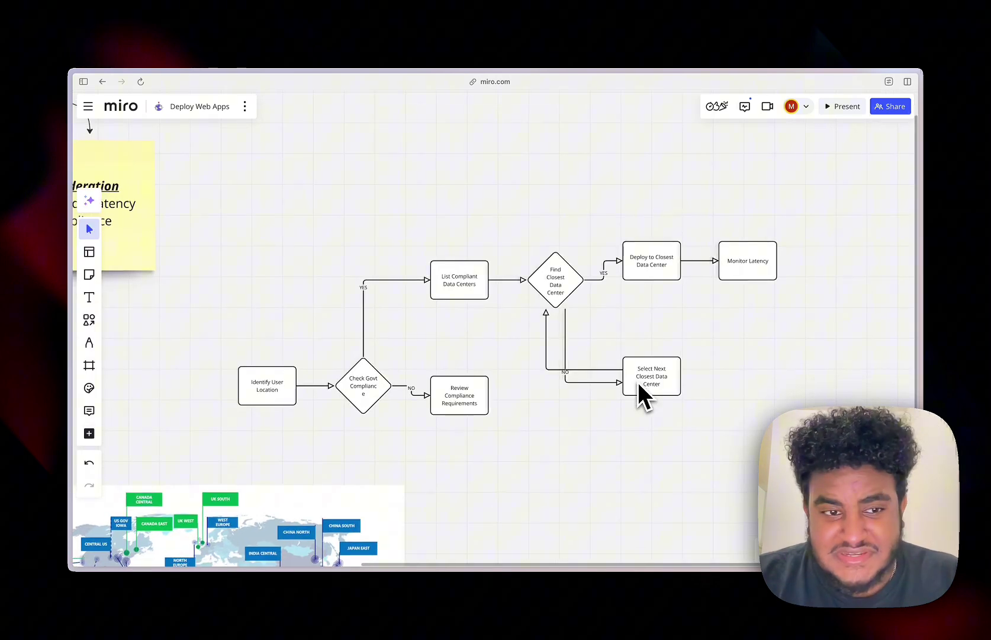
click(279, 402)
click(314, 402)
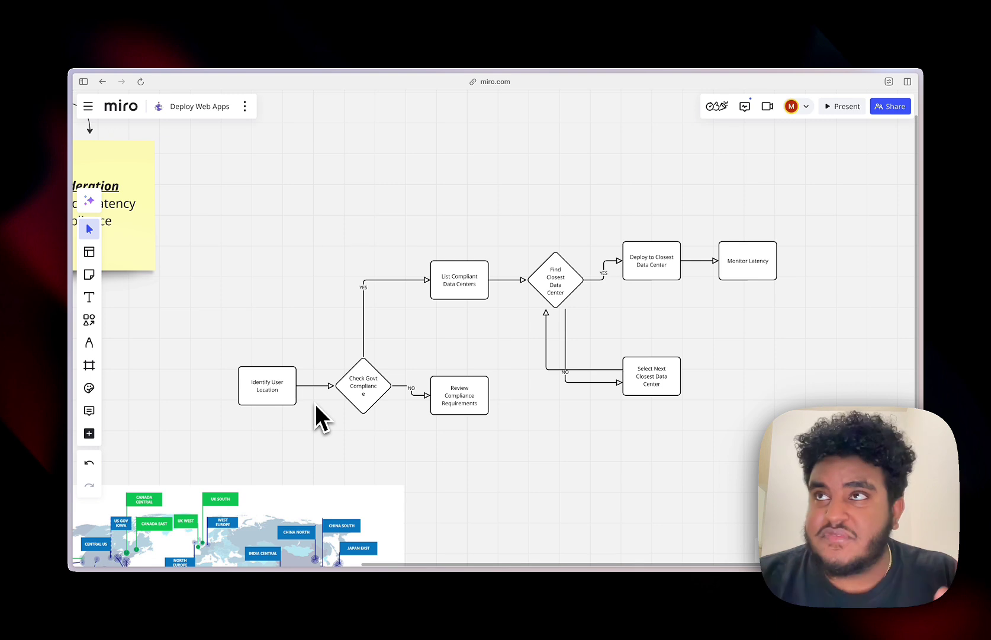
scroll(315, 403, up, 2)
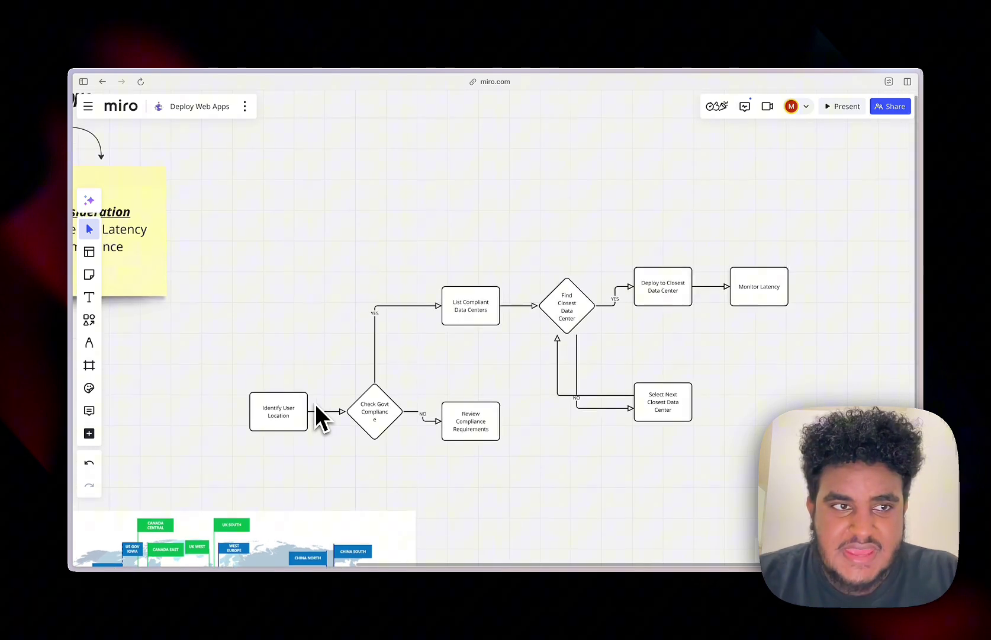
Step: Draw a yellow circle above the generated flowchart
click(90, 321)
click(161, 335)
drag(332, 159, 448, 267)
Step: Add two small ink dots on the yellow circle with the Pen
click(121, 361)
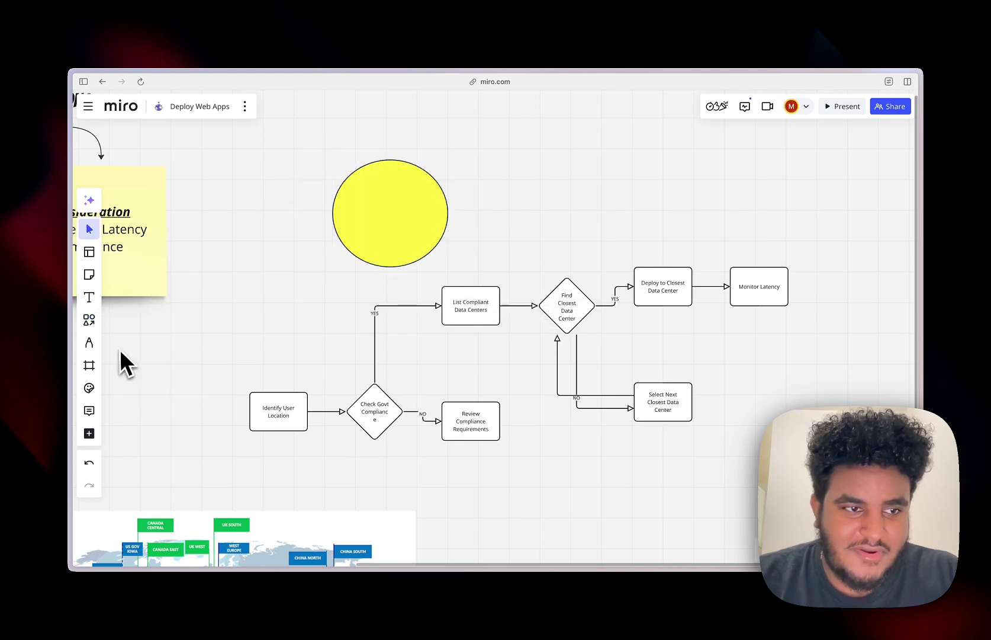
click(89, 342)
click(353, 215)
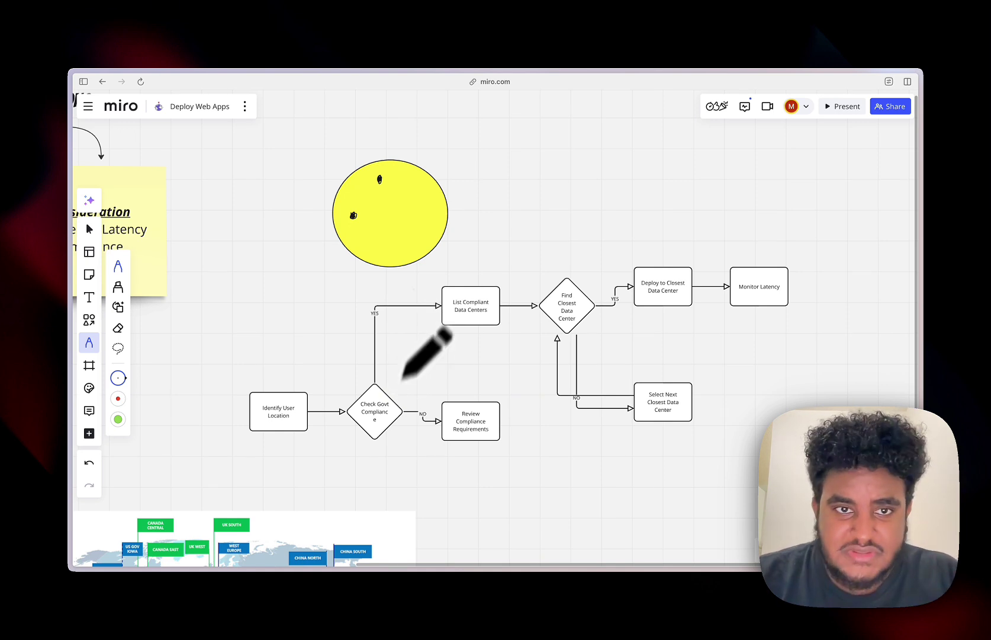
Step: Ink strokes in the circle, underline 'Data Centers' and loop around List Compliant Data Centers
drag(375, 189, 385, 188)
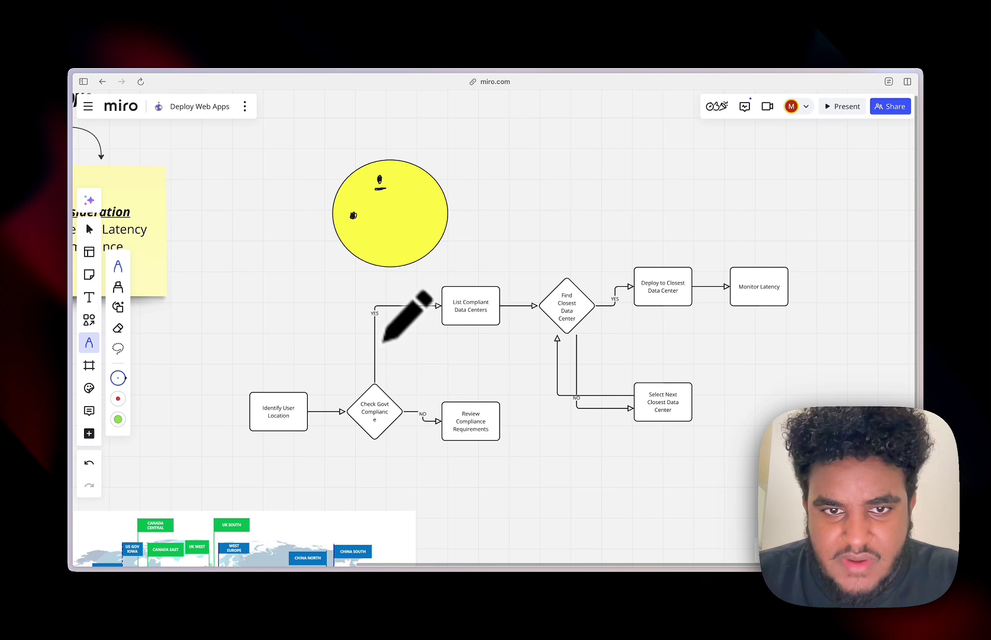
drag(455, 313, 487, 310)
drag(436, 277, 436, 279)
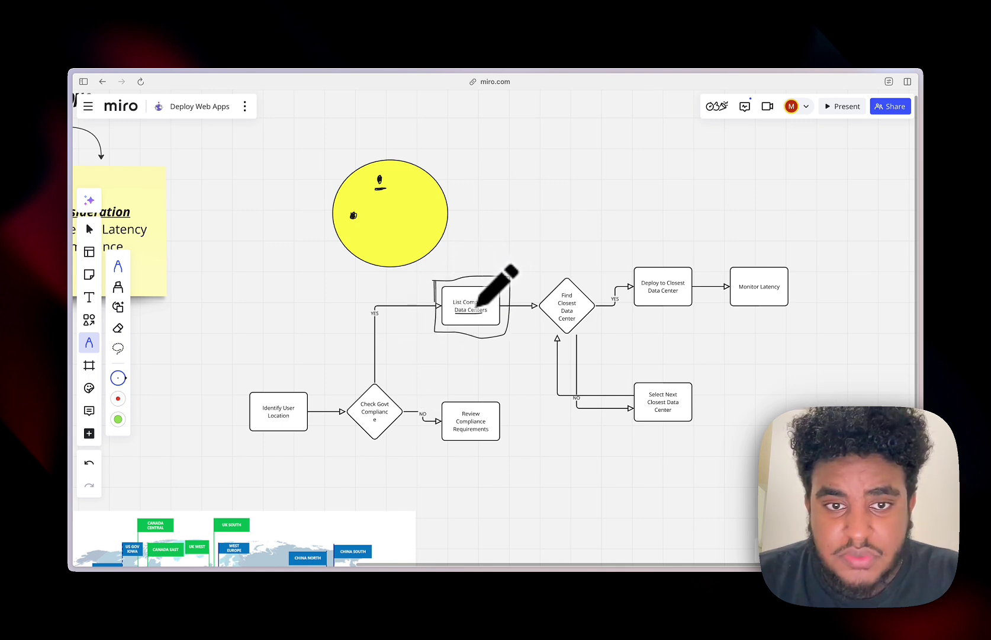
click(353, 215)
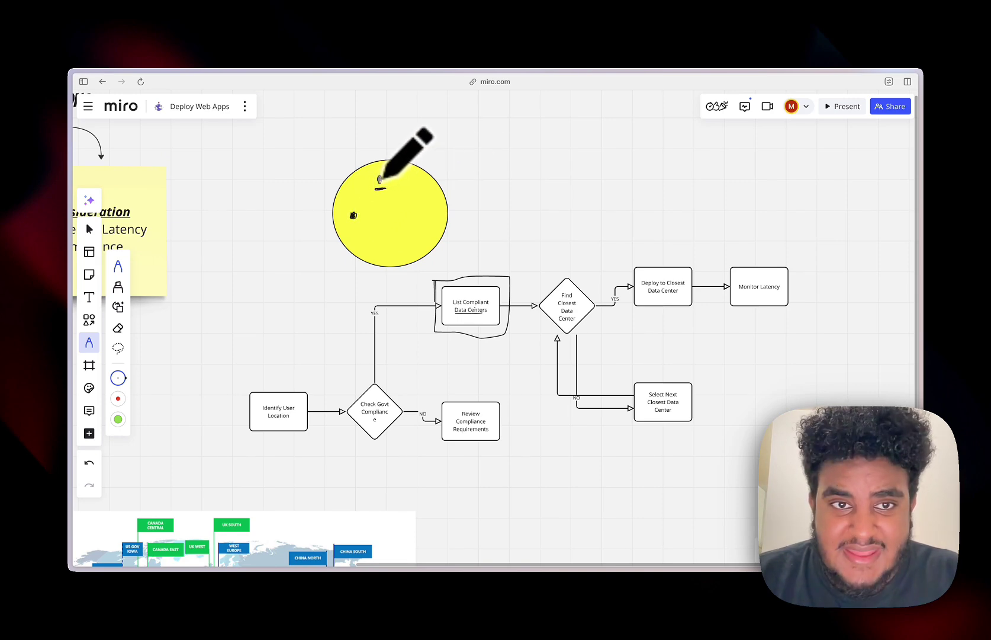
Step: Pan down to the world map and back up to the flowchart
scroll(391, 171, down, 10)
scroll(390, 171, left, 5)
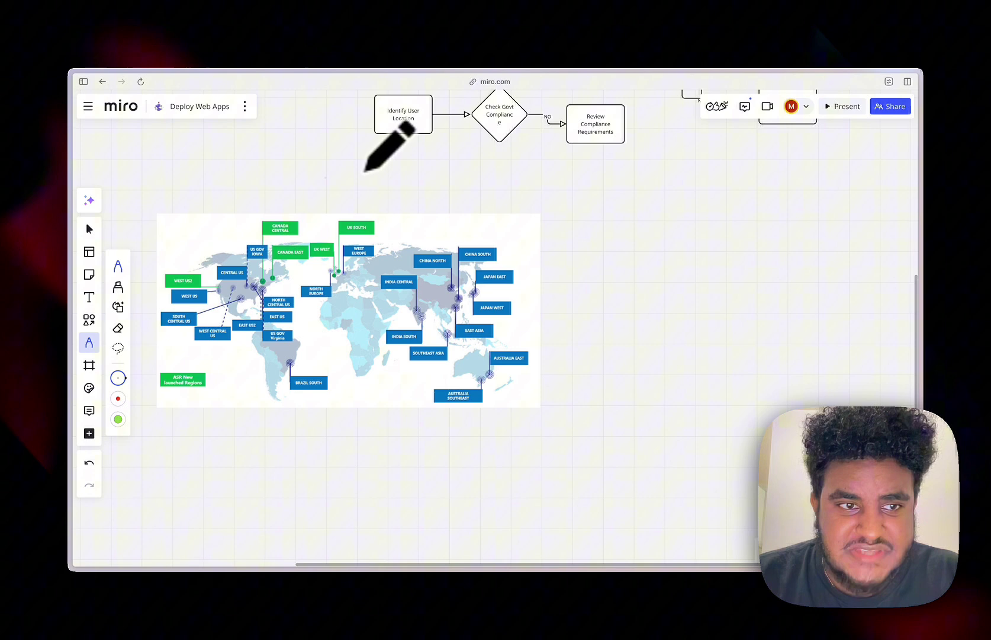
scroll(291, 180, up, 5)
scroll(291, 181, down, 2)
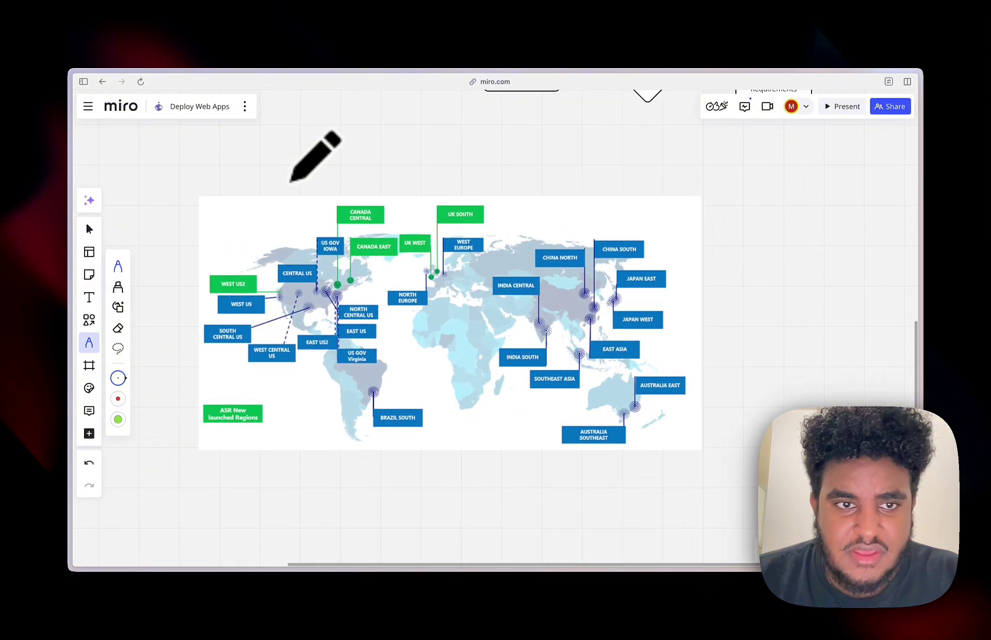
scroll(290, 181, up, 1)
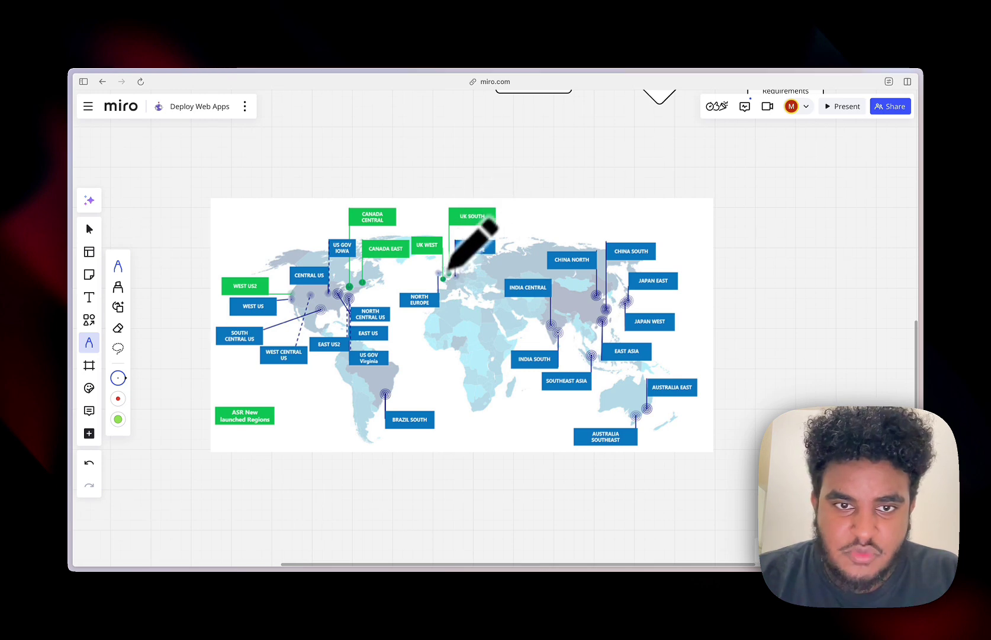
Step: Pan right to Monitor Latency, underline it in ink, then pan back out
scroll(444, 277, up, 10)
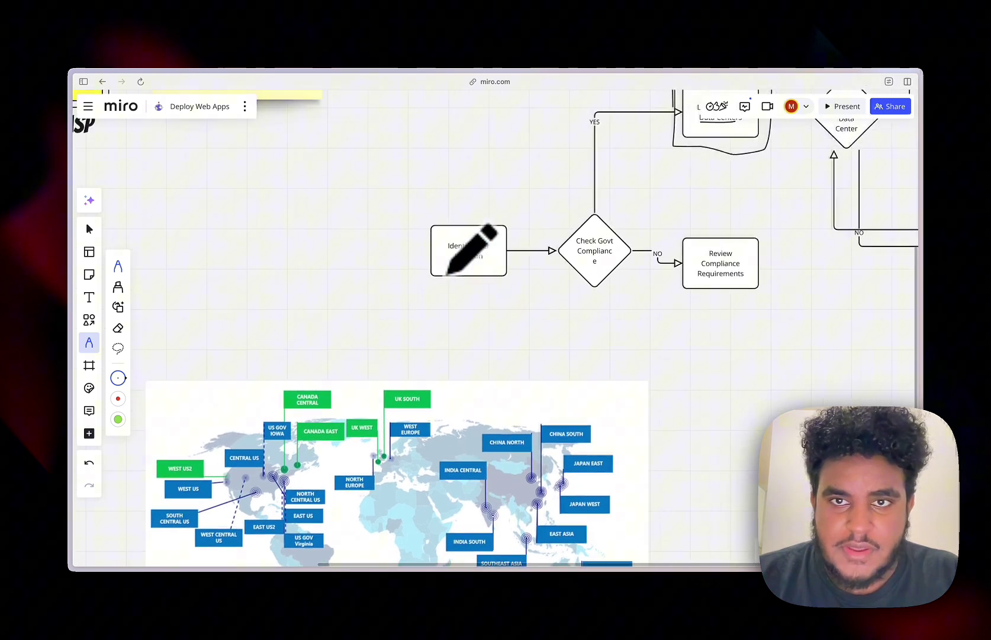
scroll(450, 284, right, 4)
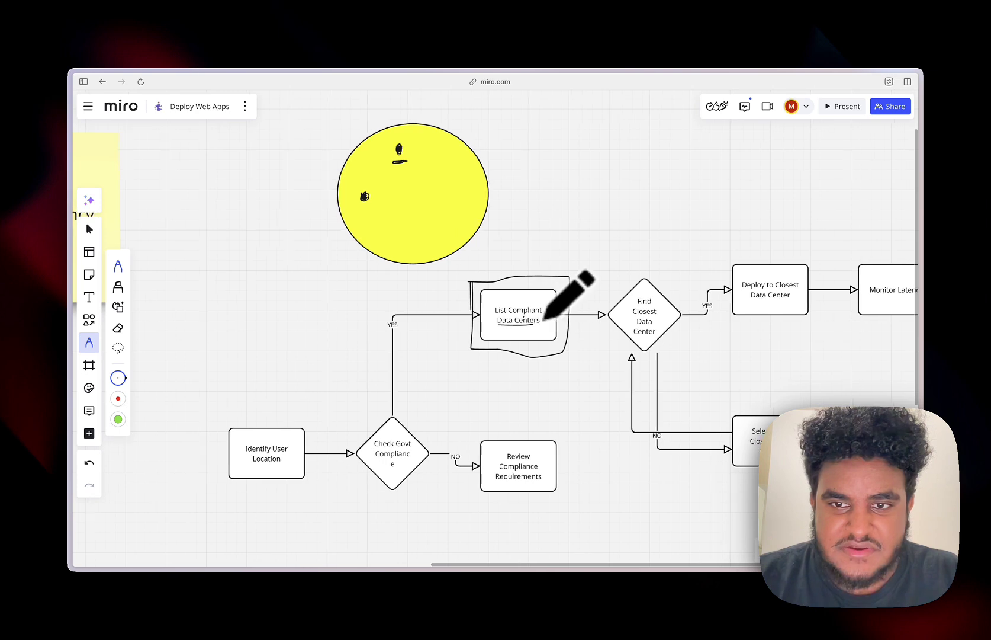
scroll(548, 315, right, 2)
scroll(627, 308, right, 2)
scroll(627, 308, up, 1)
scroll(638, 305, right, 2)
scroll(638, 305, down, 1)
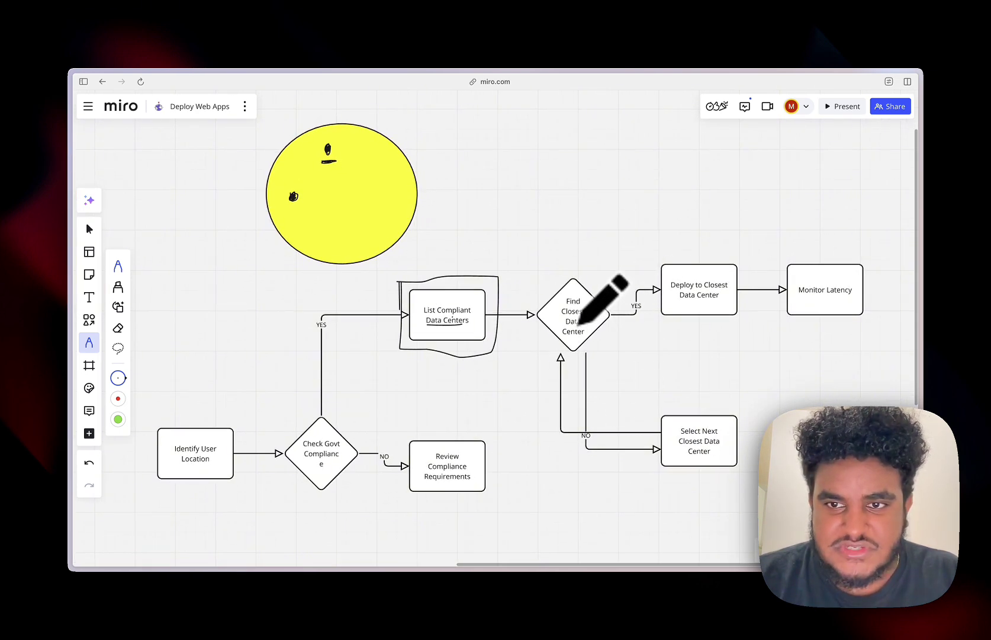
scroll(574, 320, right, 2)
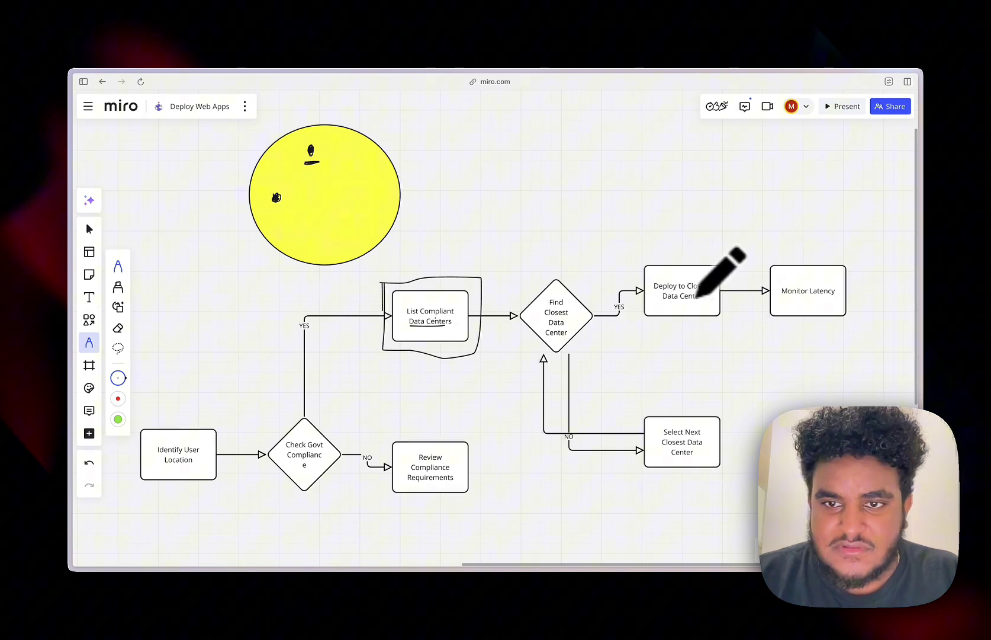
drag(782, 294, 831, 295)
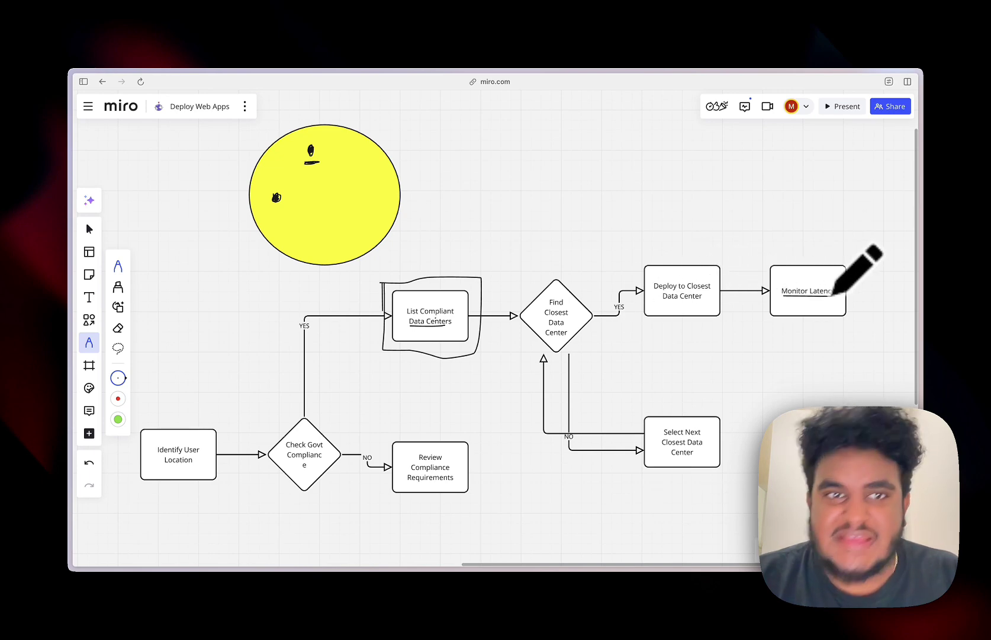
scroll(622, 276, left, 20)
scroll(622, 277, down, 20)
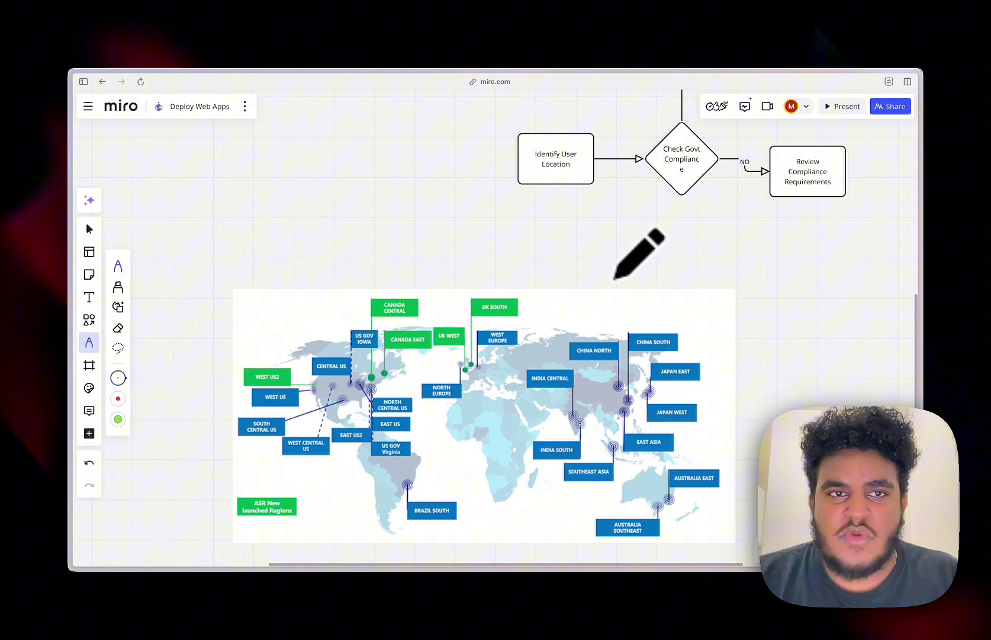
scroll(616, 276, down, 5)
scroll(616, 276, left, 5)
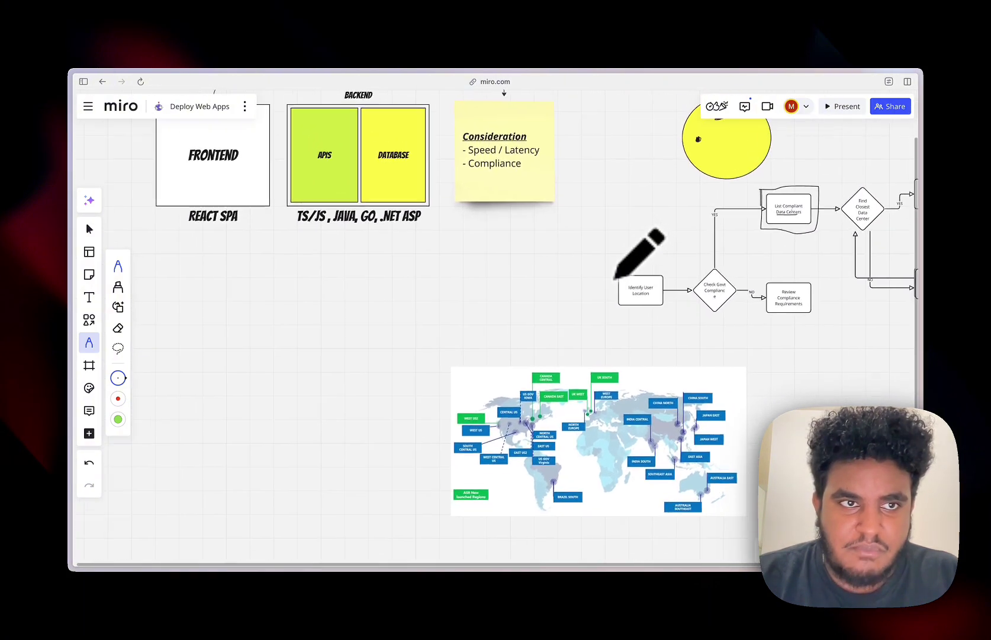
Step: Draw a horizontal ink line and sketch the R box labelled CA at its left end
scroll(616, 276, up, 2)
scroll(616, 276, down, 3)
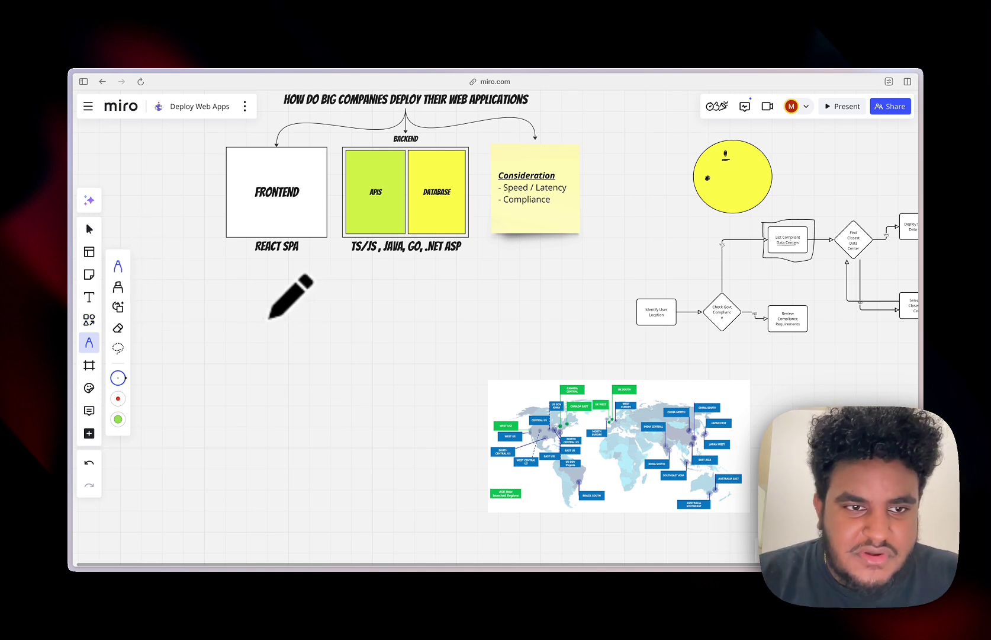
drag(270, 318, 403, 313)
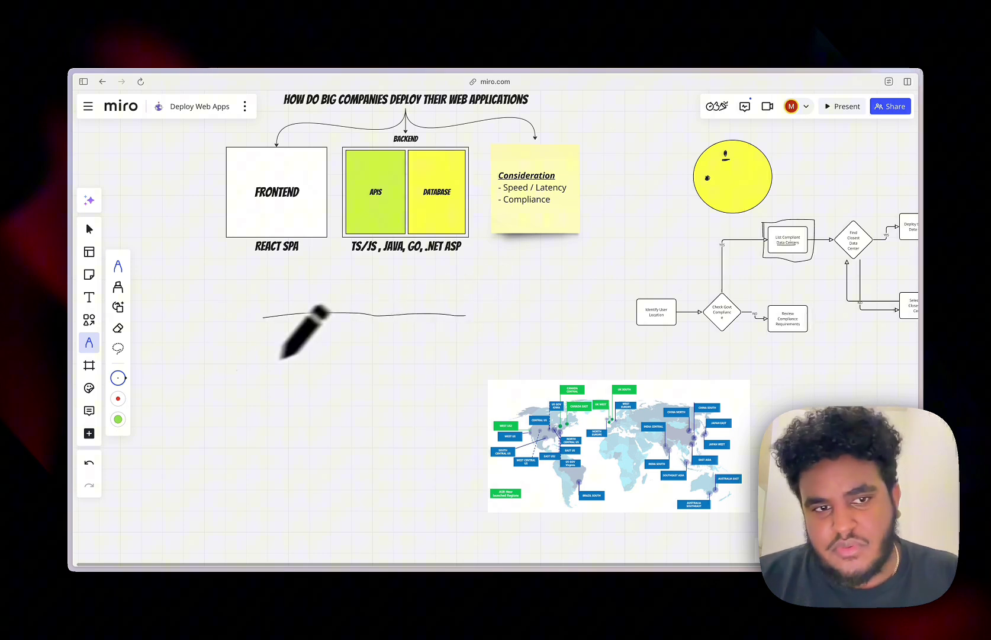
scroll(242, 353, left, 3)
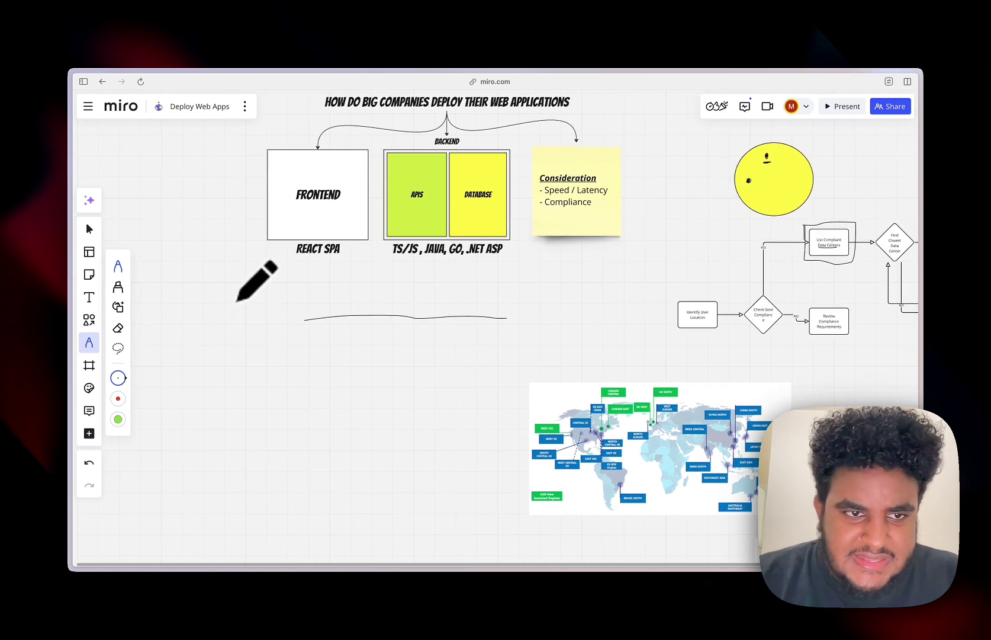
mouse_move(236, 301)
mouse_down()
mouse_move(259, 349)
mouse_move(296, 297)
mouse_move(237, 300)
mouse_up()
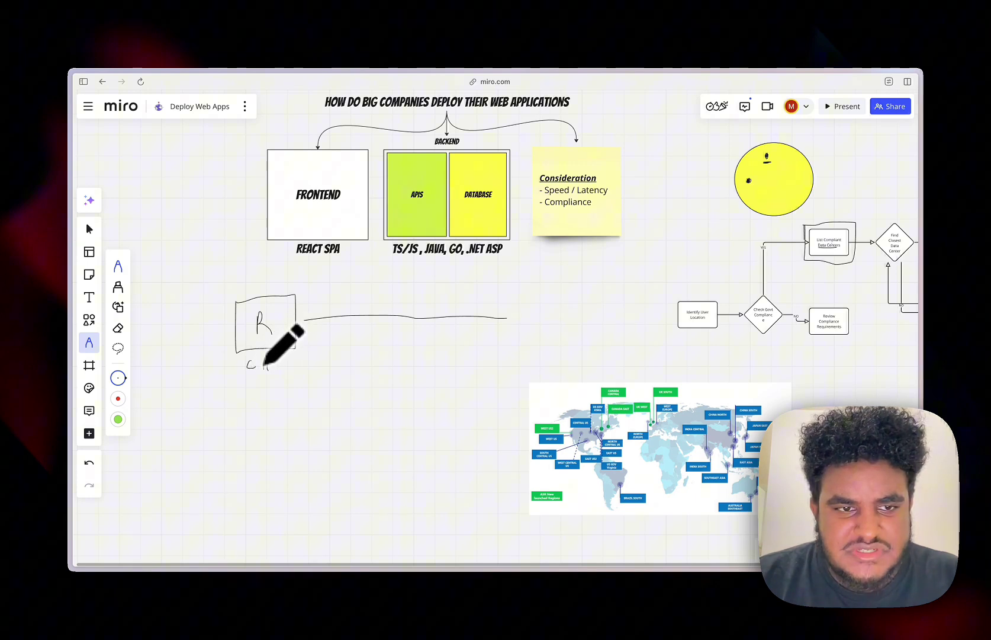
Step: Sketch the B box labelled VK at the right end and a curved link between boxes
scroll(265, 355, left, 1)
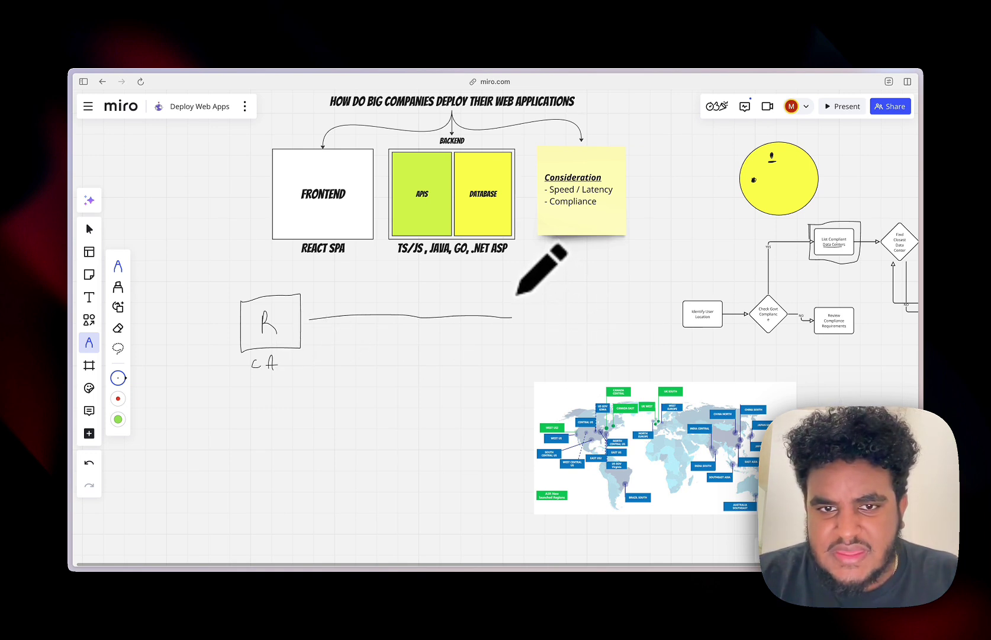
mouse_move(521, 292)
mouse_down()
mouse_move(530, 345)
mouse_move(591, 328)
mouse_move(523, 289)
mouse_up()
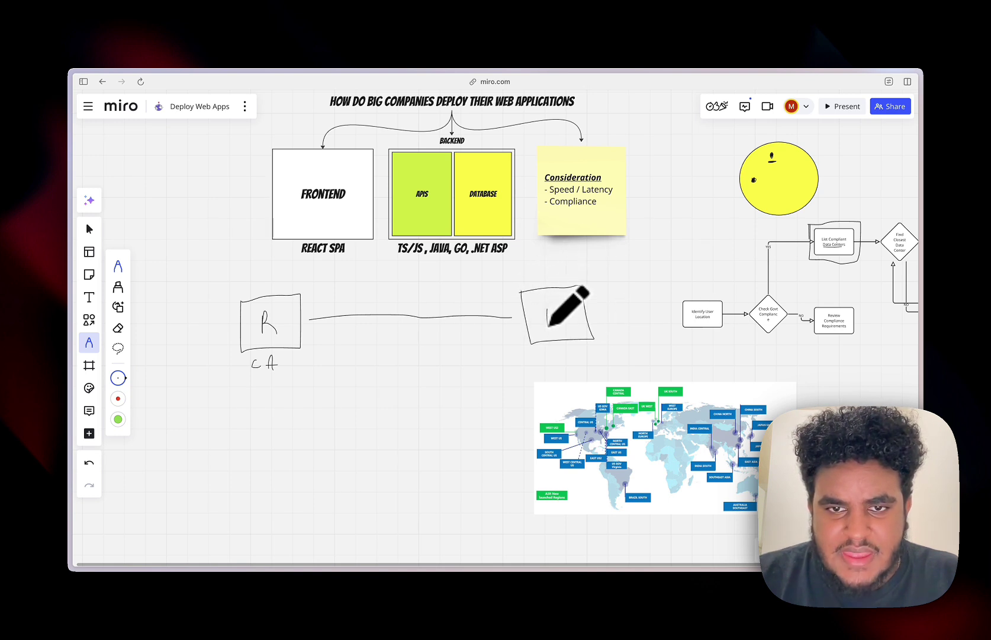
drag(555, 324, 550, 326)
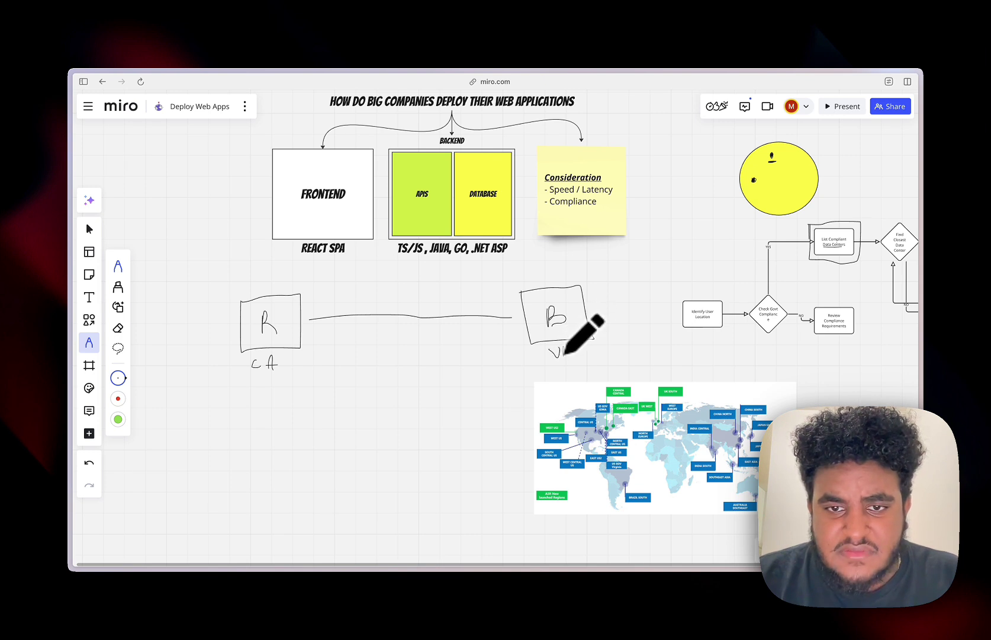
drag(570, 355, 568, 350)
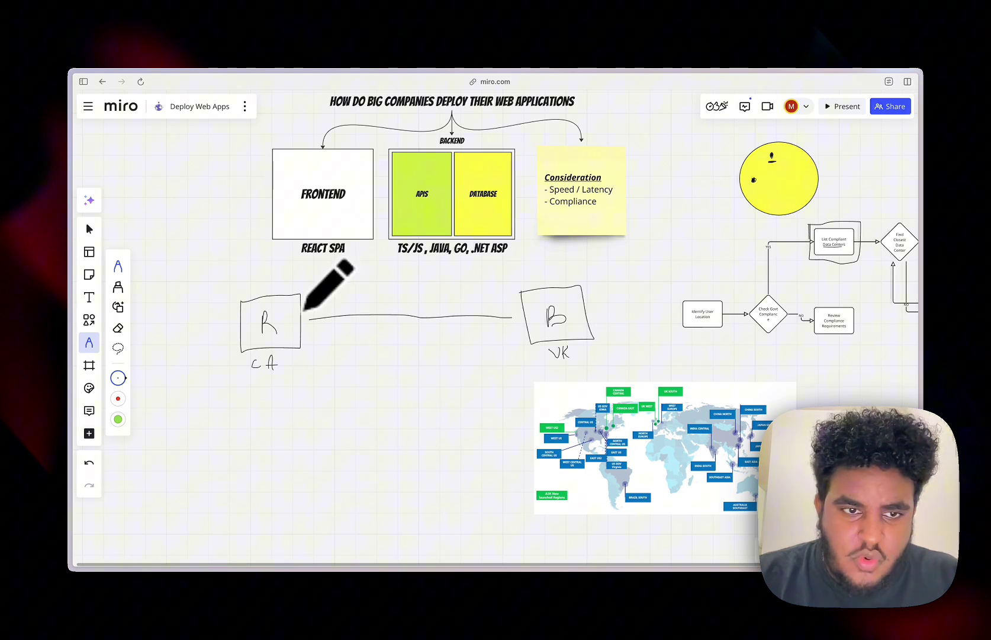
mouse_move(316, 306)
mouse_down()
mouse_move(410, 289)
mouse_move(491, 297)
mouse_move(352, 343)
mouse_move(317, 337)
mouse_up()
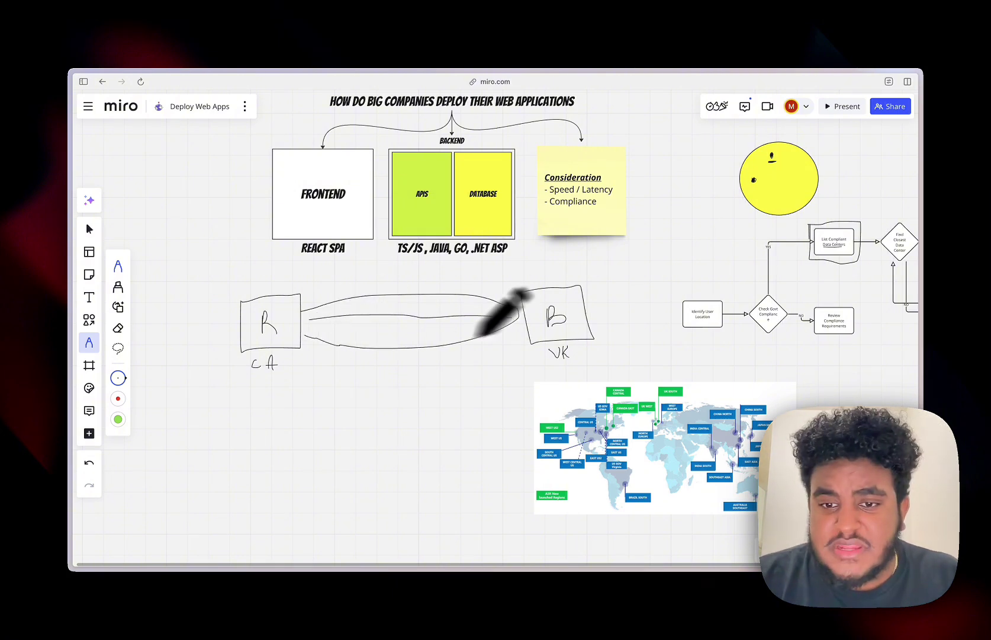
Step: Pick the square from the basic shapes and draw it below the CA sketch
click(89, 342)
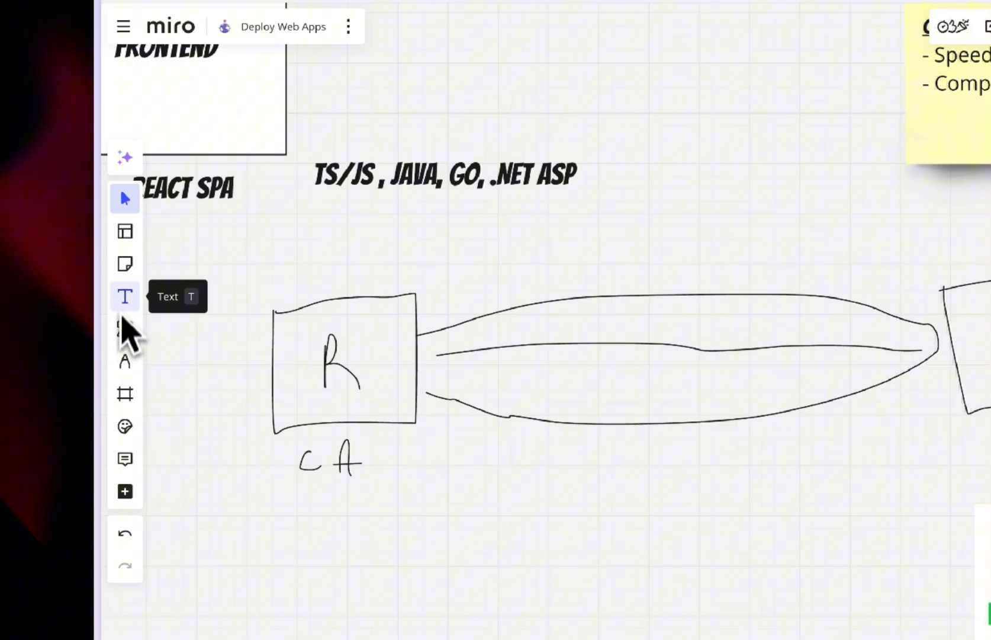
click(127, 342)
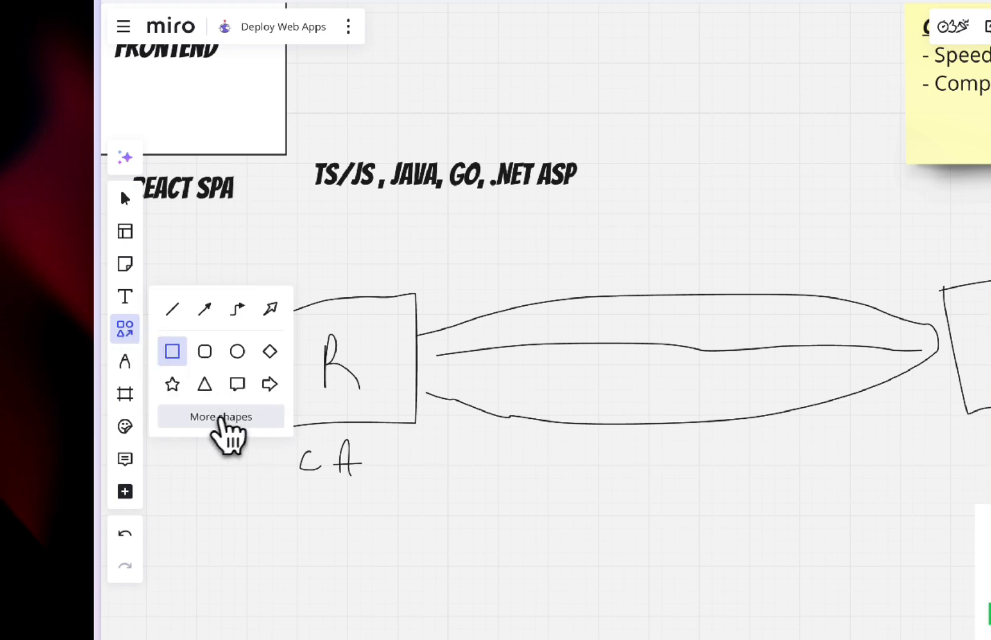
click(228, 432)
scroll(219, 335, down, 3)
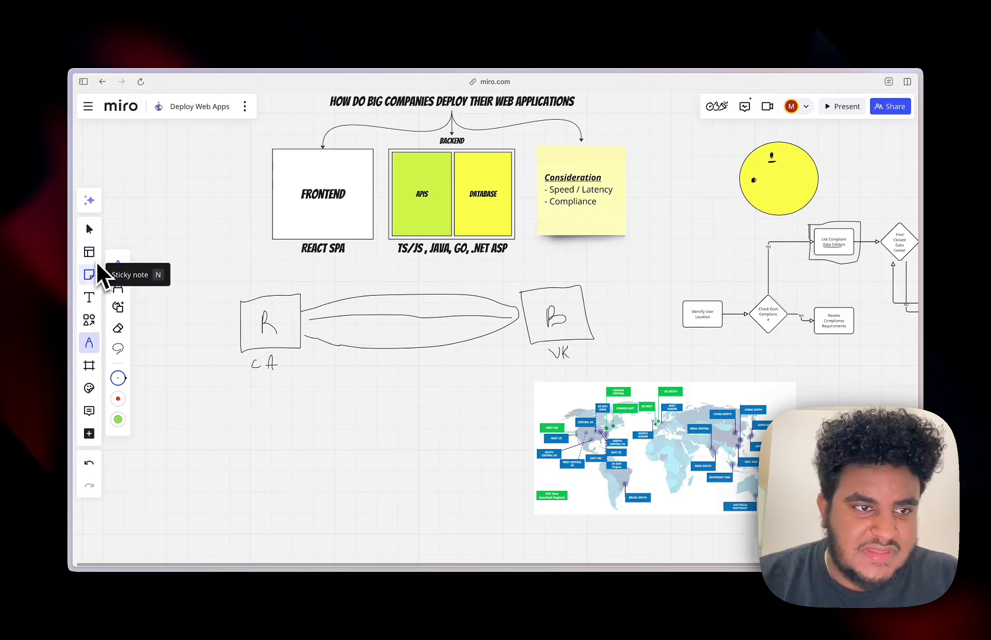
click(92, 323)
click(122, 335)
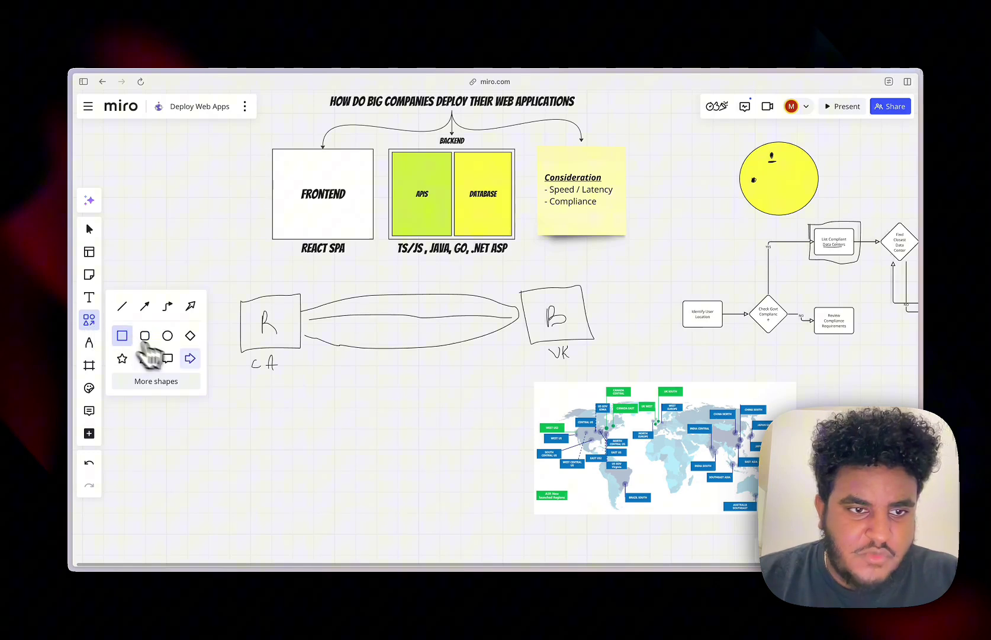
drag(225, 392, 313, 472)
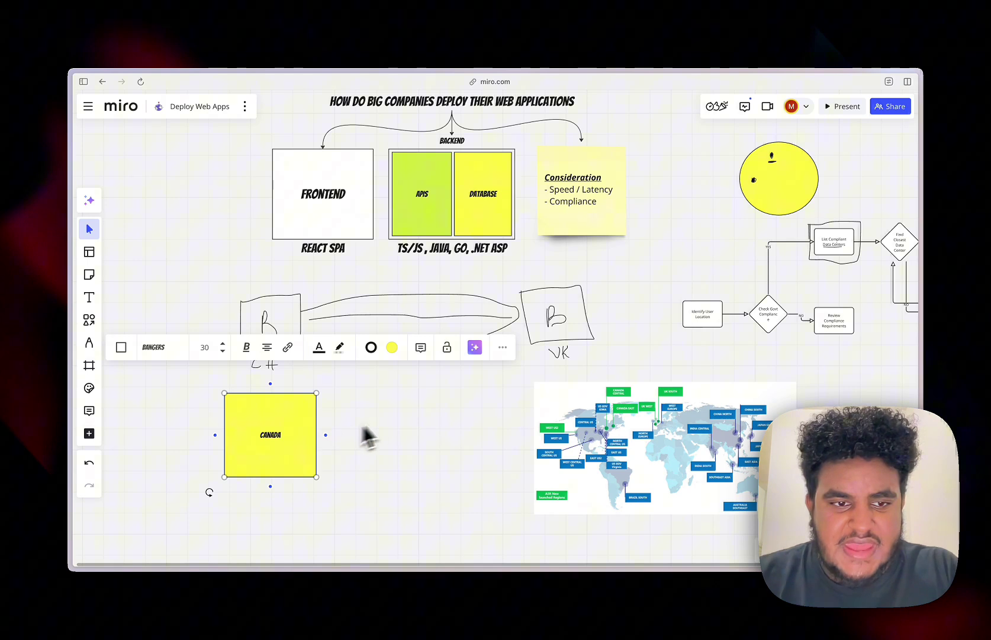
Step: Duplicate the CANADA square and place the copy to its right
click(393, 417)
click(292, 433)
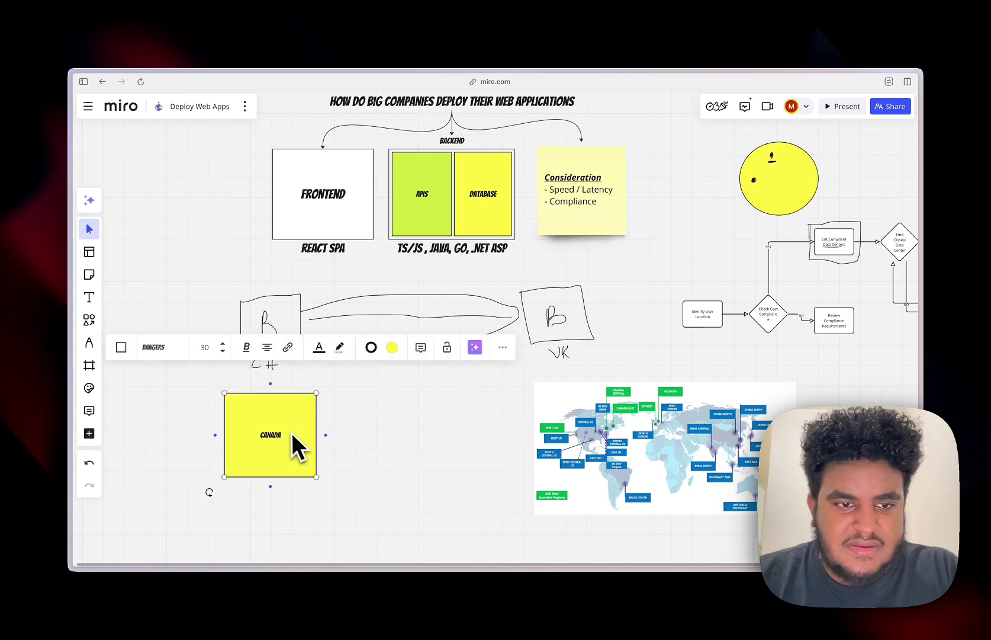
drag(291, 433, 359, 432)
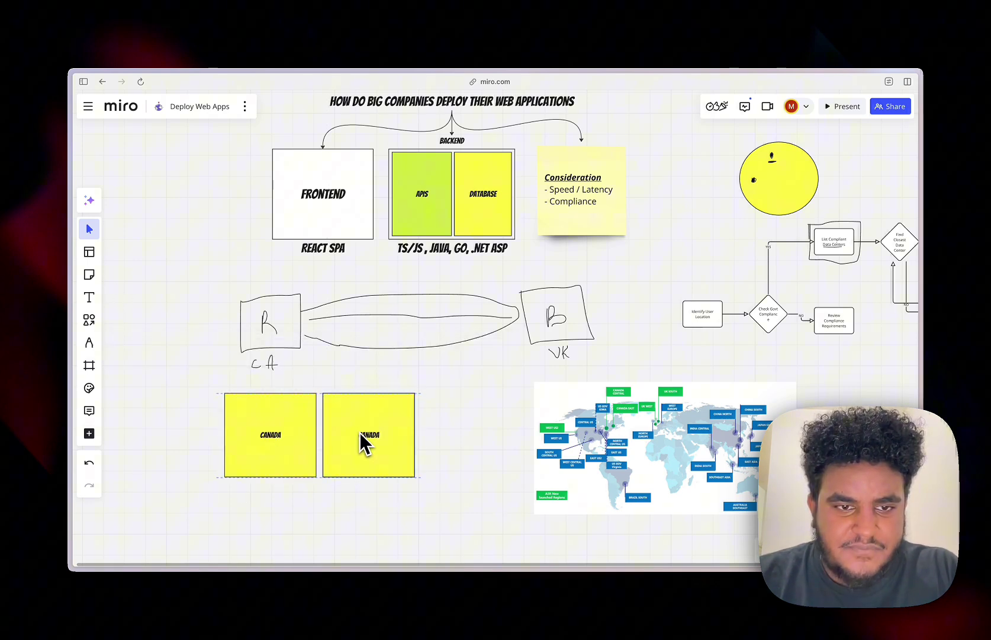
key(Escape)
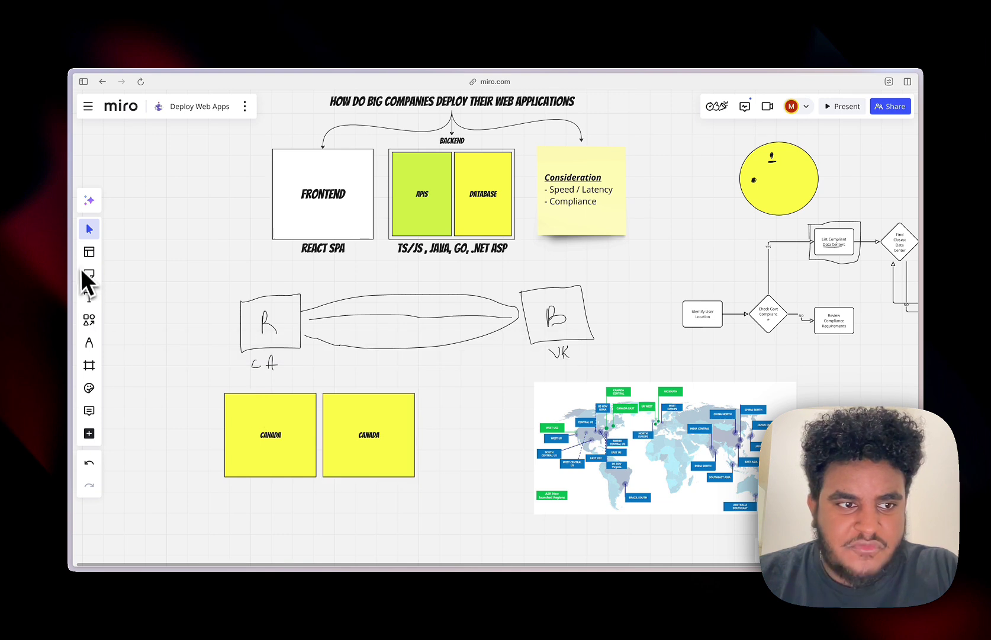
Step: Ink an arc linking the two CANADA squares and underline the left label
click(90, 344)
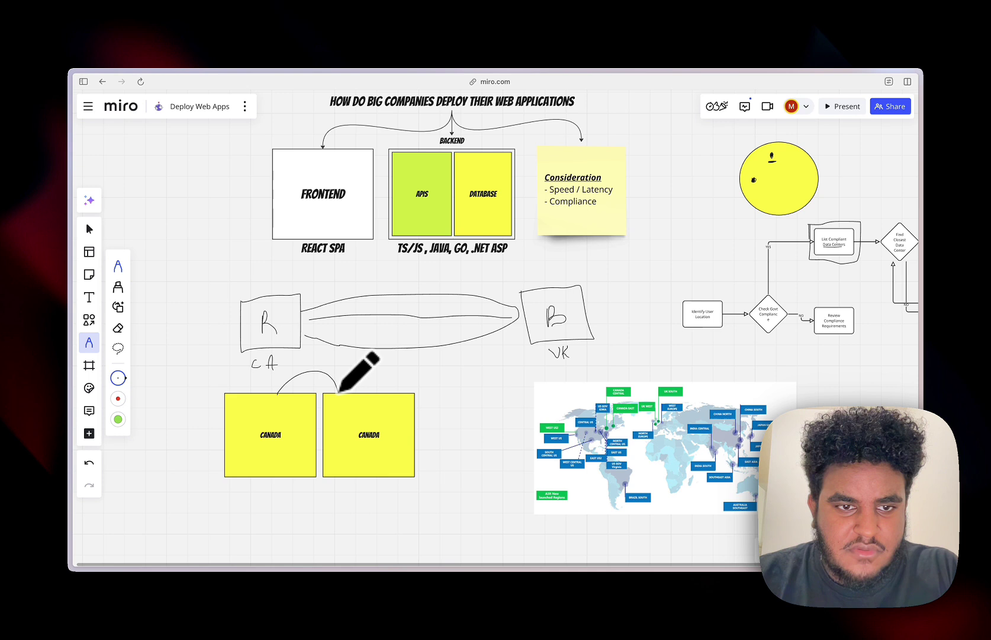
drag(347, 478, 280, 476)
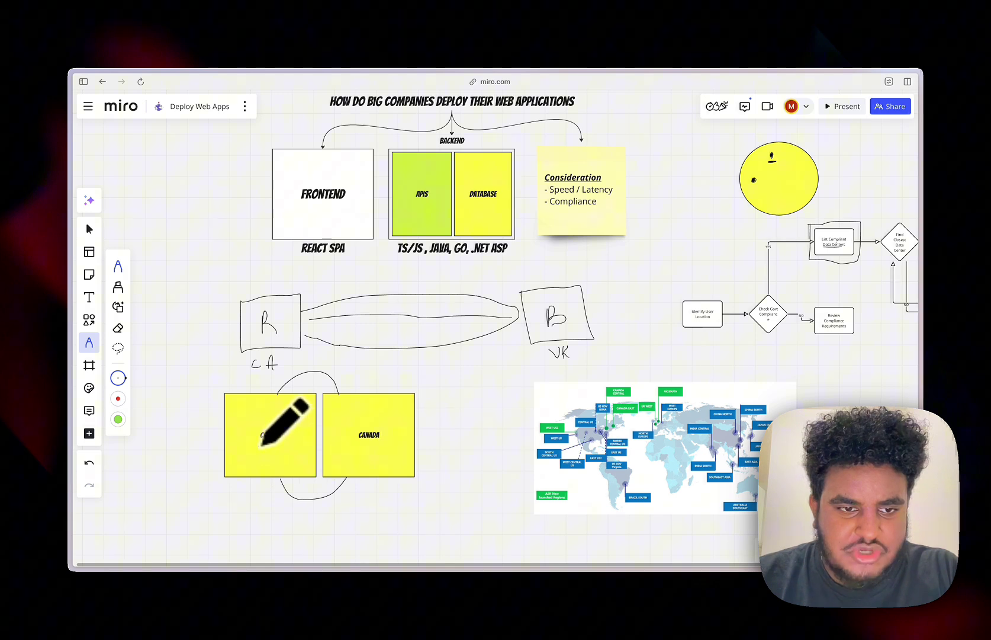
drag(258, 446, 279, 445)
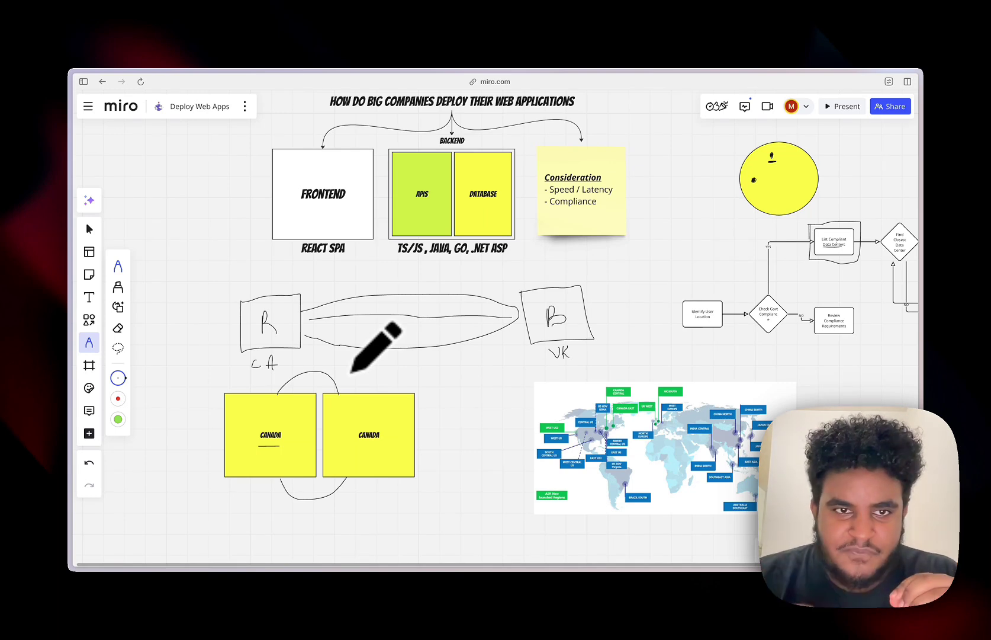
Step: Shift the FRONTEND box and the backend group with its Consideration note to the left
click(88, 229)
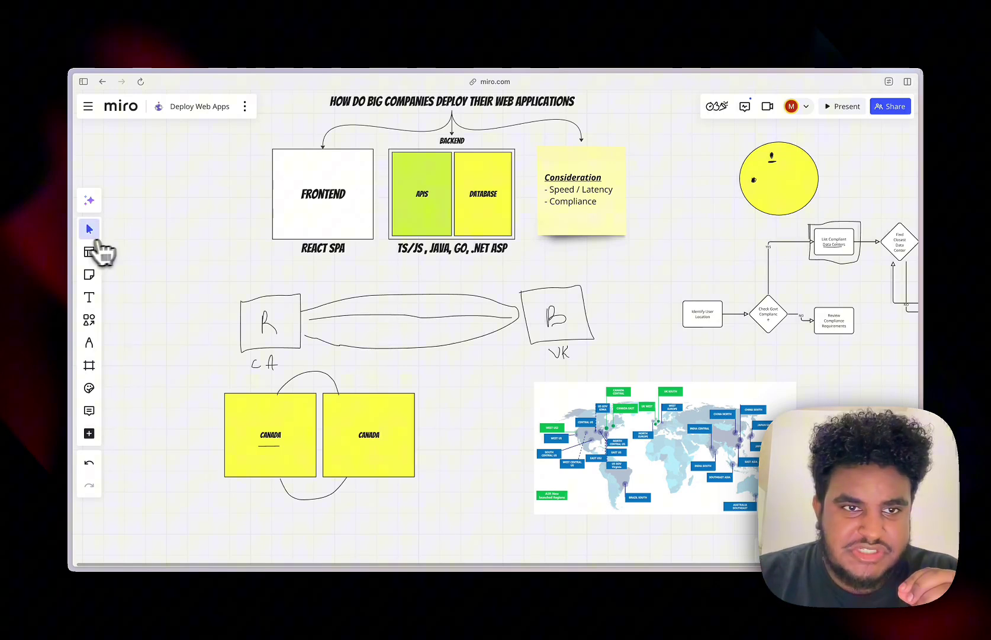
click(343, 237)
drag(343, 238, 217, 235)
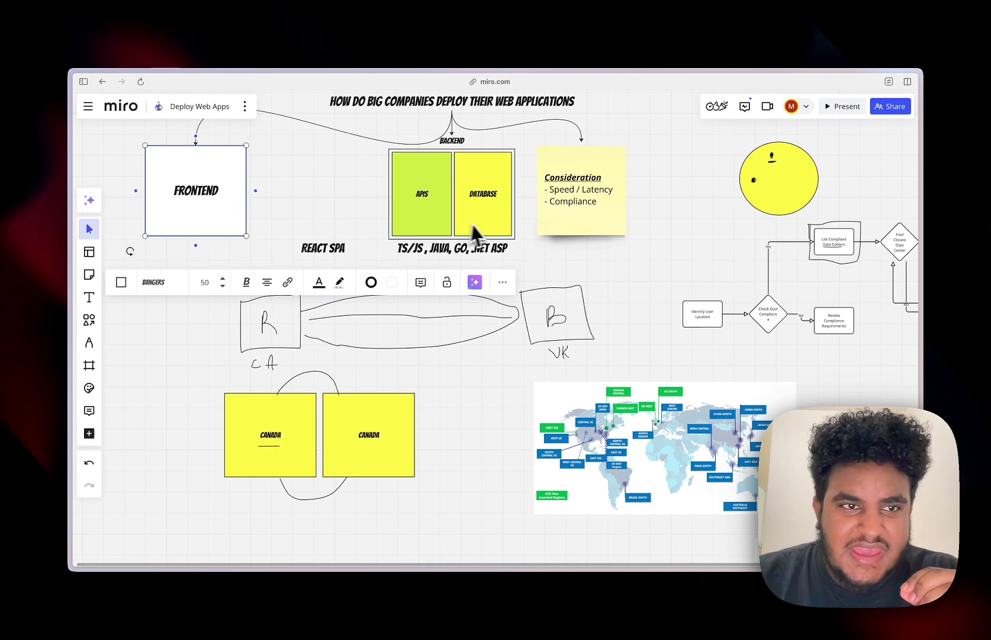
mouse_move(493, 230)
mouse_down()
mouse_move(410, 230)
mouse_move(493, 232)
mouse_up()
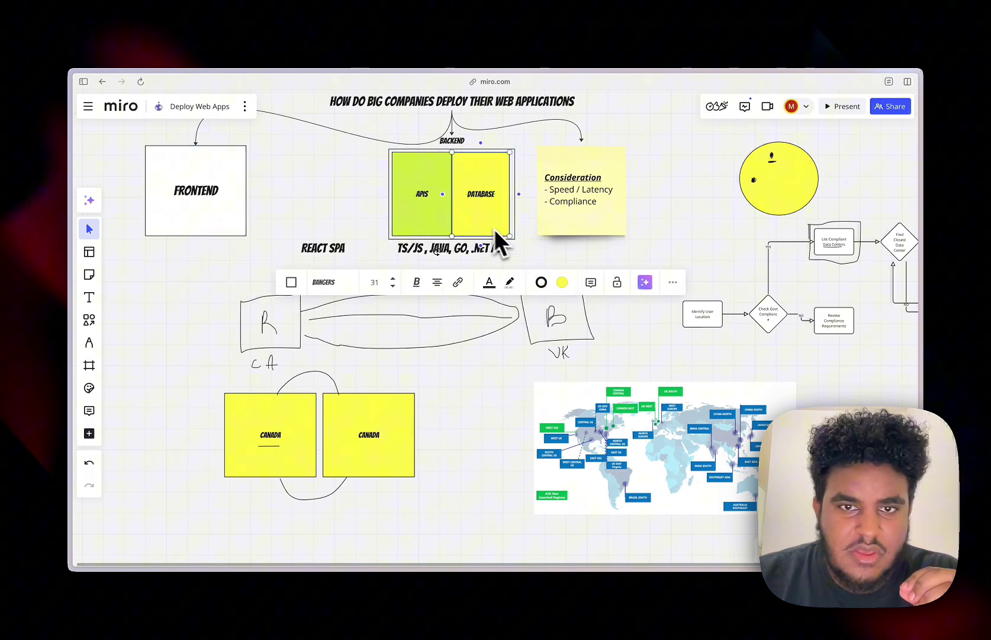
scroll(453, 211, up, 3)
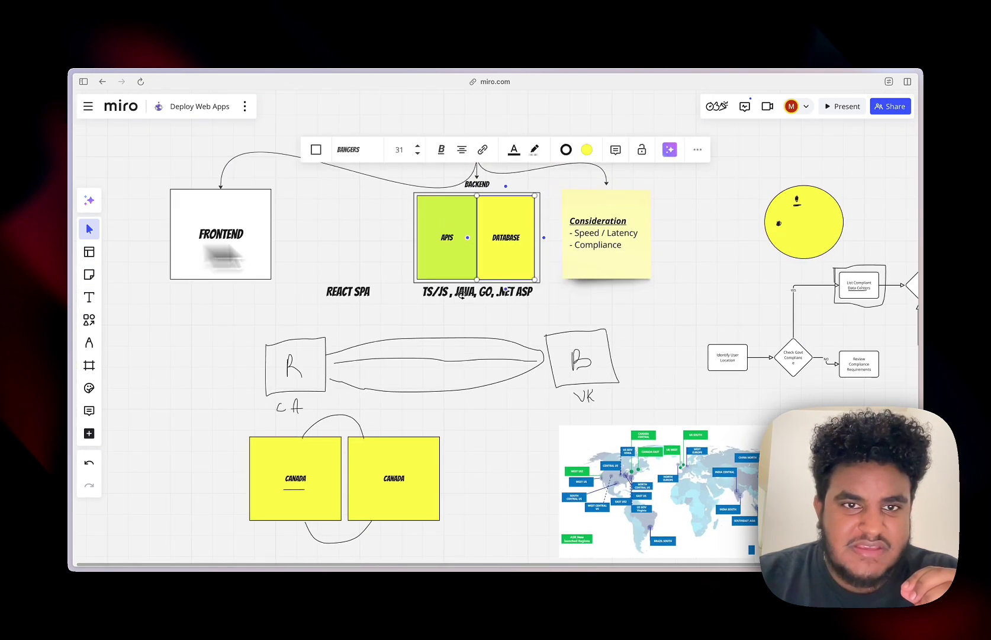
drag(406, 181, 565, 310)
drag(518, 248, 383, 248)
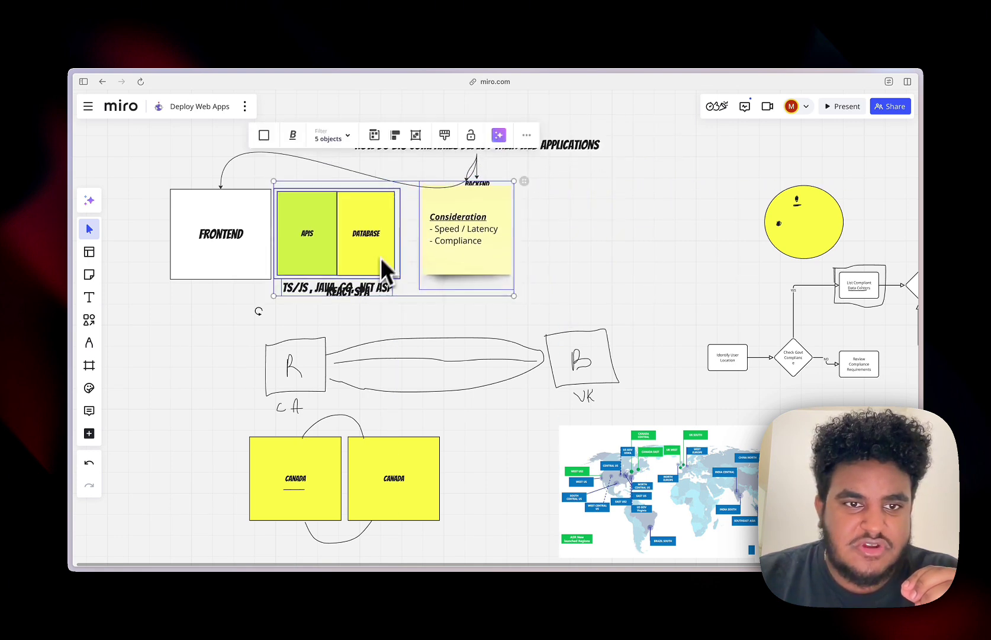
Step: Move the REACT SPA label back under the FRONTEND box
click(357, 303)
click(357, 299)
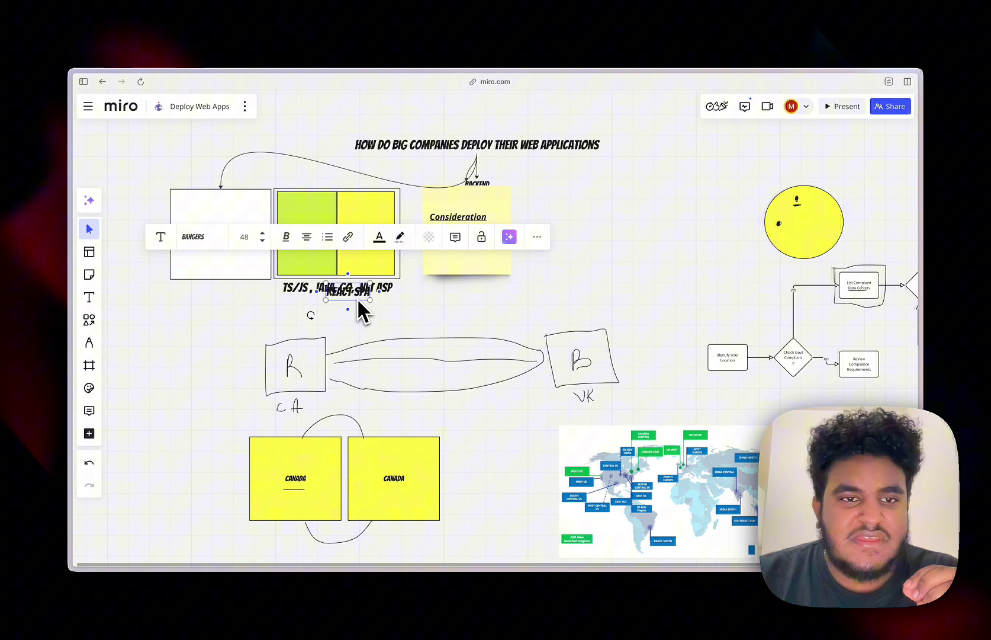
drag(357, 299, 235, 300)
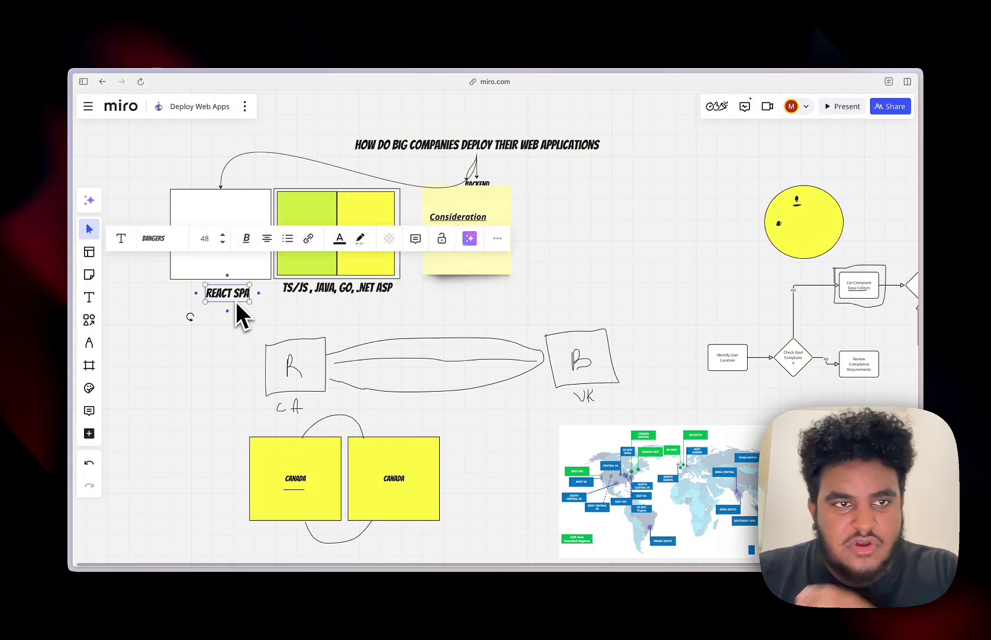
click(237, 313)
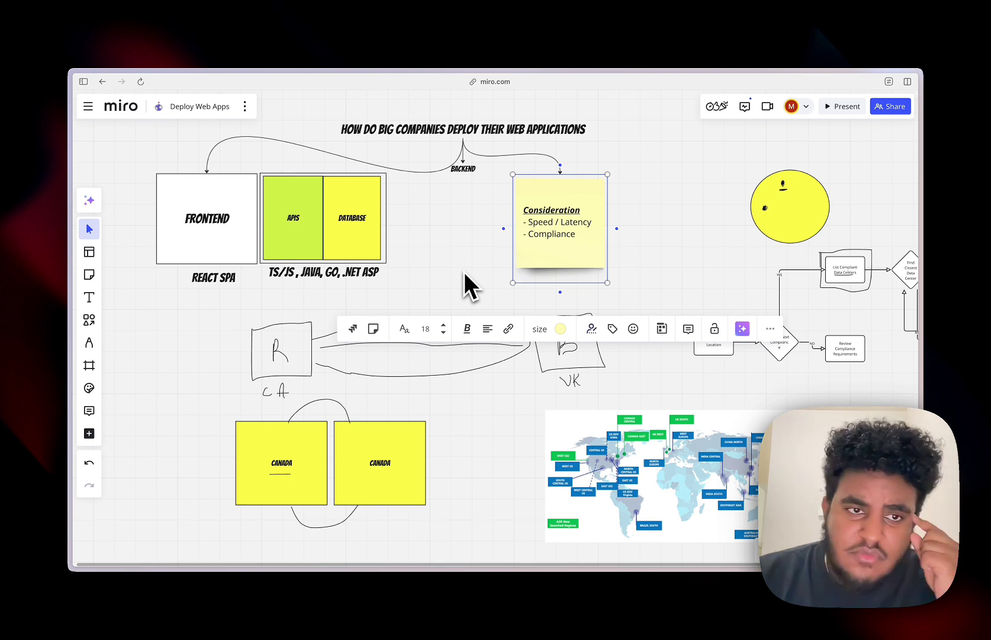
click(284, 301)
Step: Check the APIS/DATABASE block, FRONTEND group and REACT SPA label, then deselect everything
drag(269, 289, 423, 178)
click(183, 308)
drag(198, 290, 249, 167)
click(199, 349)
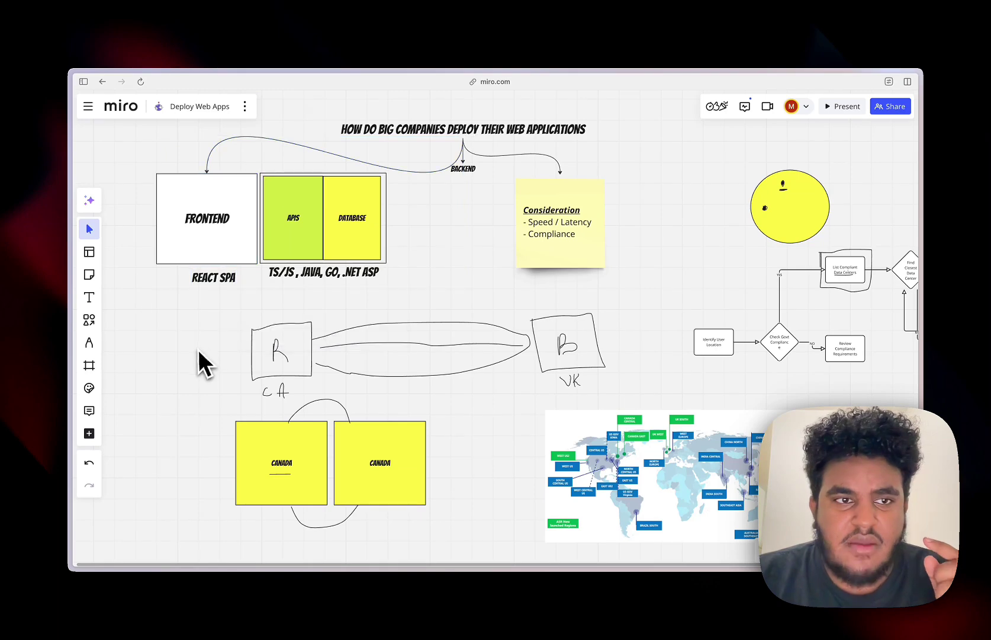
click(217, 234)
click(209, 281)
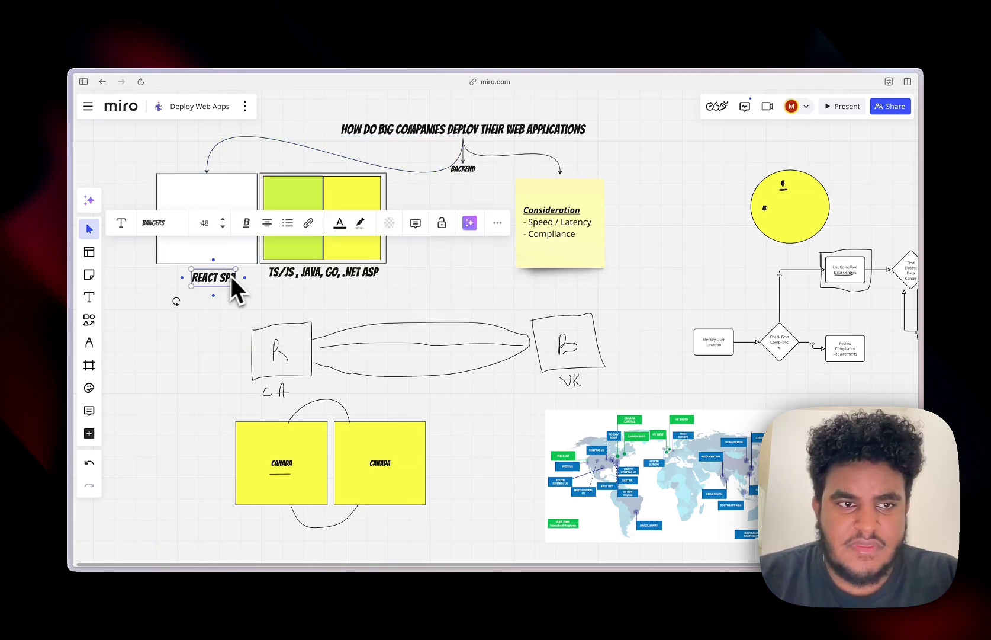
click(400, 292)
scroll(402, 292, left, 3)
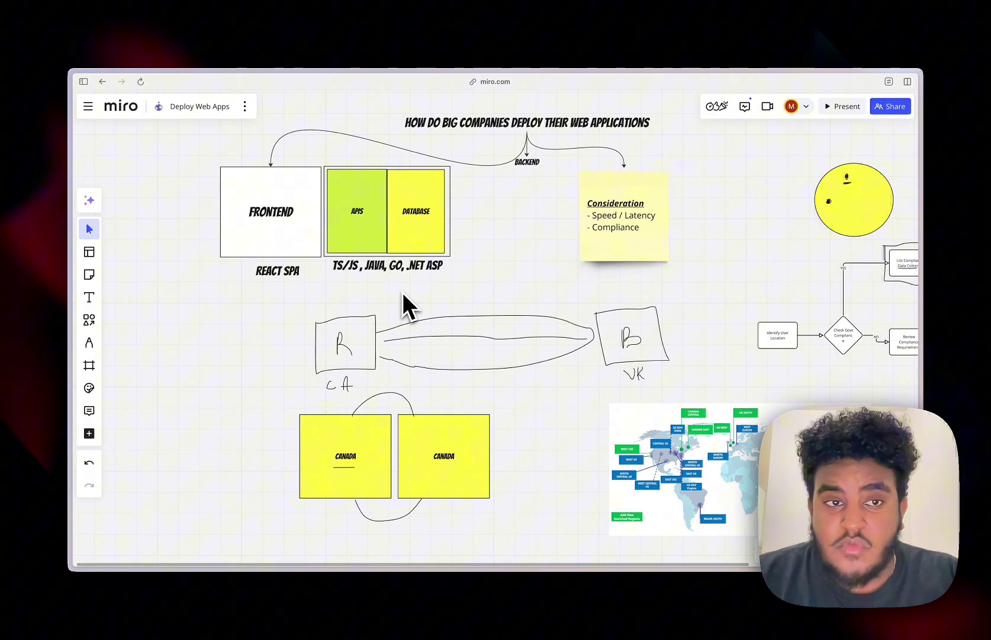
Step: Place a GLOBAL CDN text heading on blank canvas
scroll(403, 292, left, 10)
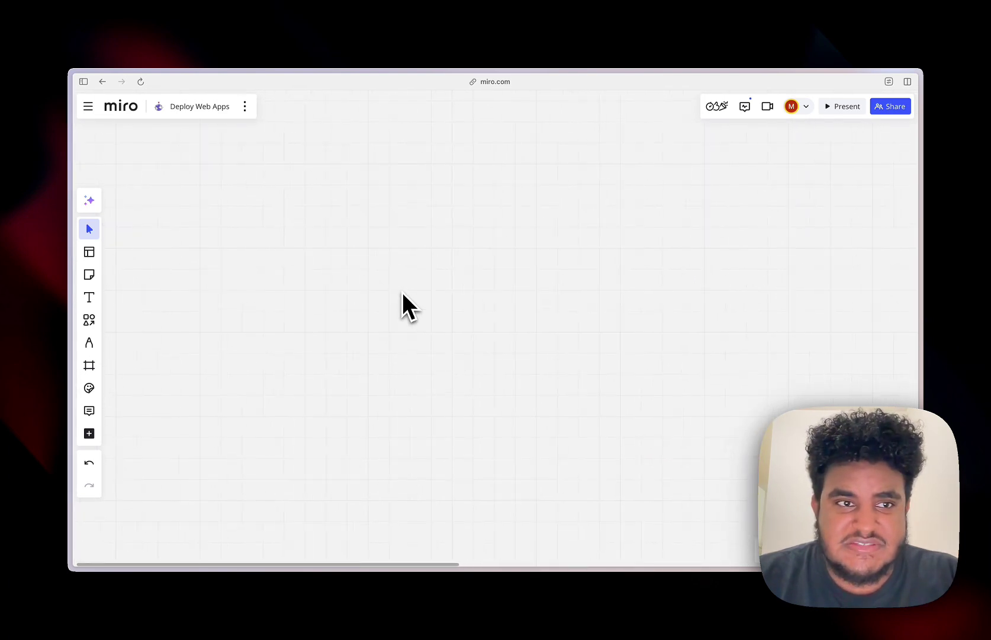
click(88, 297)
click(305, 200)
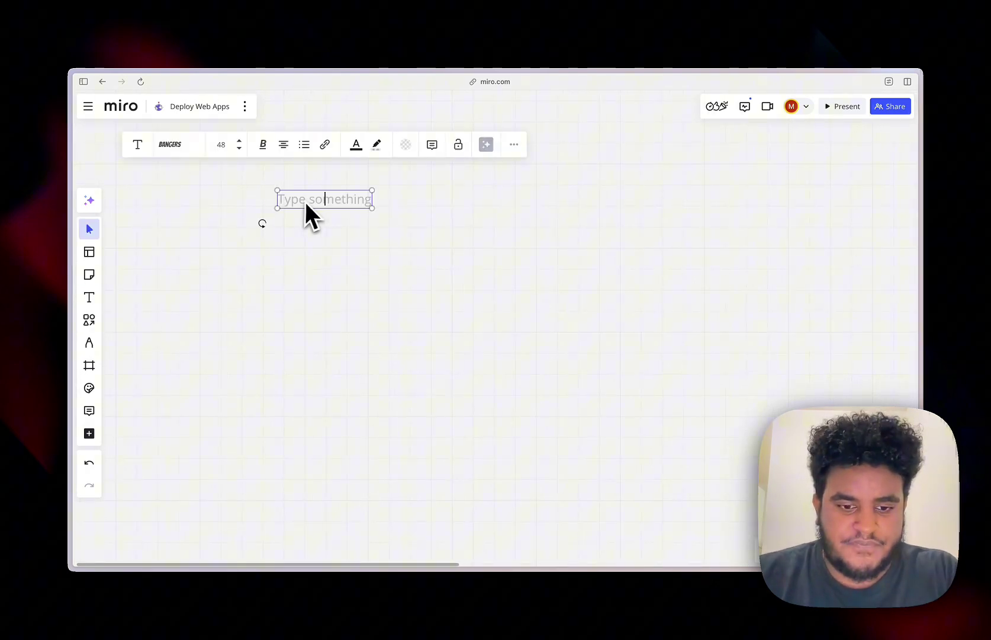
text(GLOBAL C)
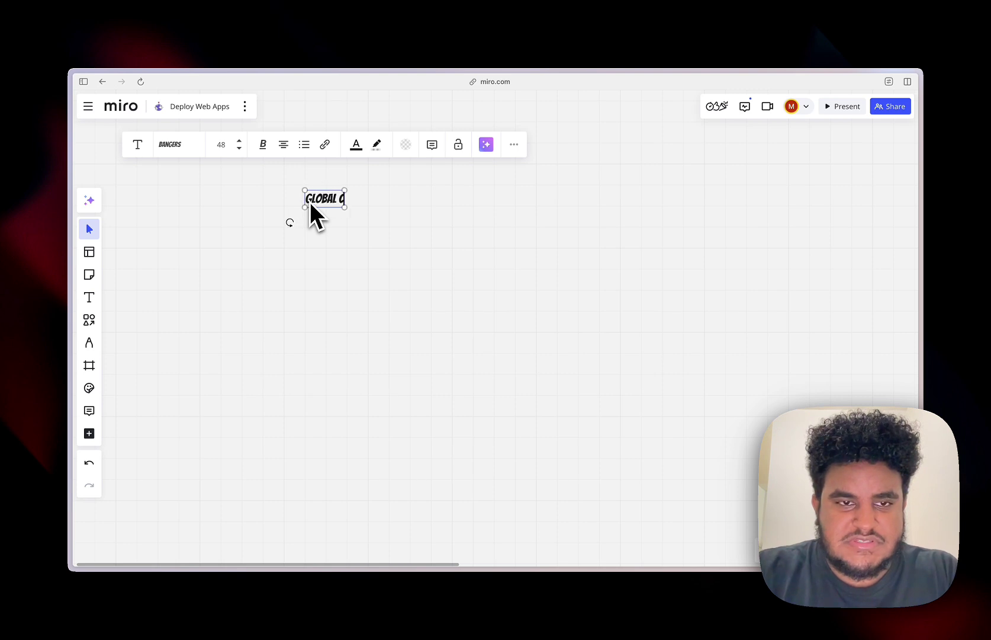
text(DN)
key(Escape)
click(381, 219)
Step: Open a new browser tab and start searching for 'cloudfla'
click(83, 82)
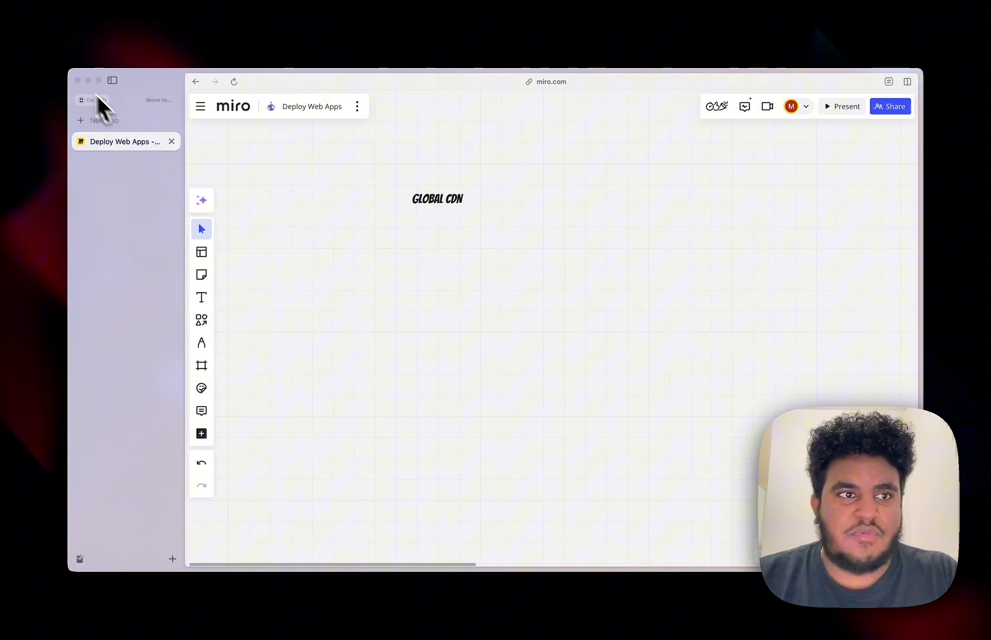
click(121, 121)
text(cloudfla)
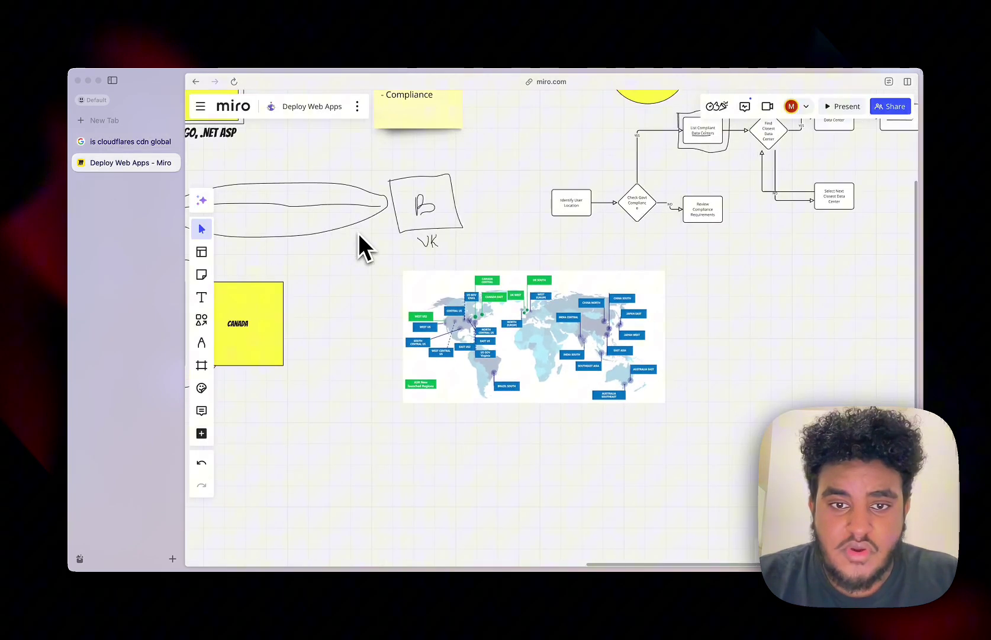
Step: Select the Azure regions world map image and zoom in until its region labels are readable
scroll(359, 234, down, 3)
scroll(359, 234, right, 3)
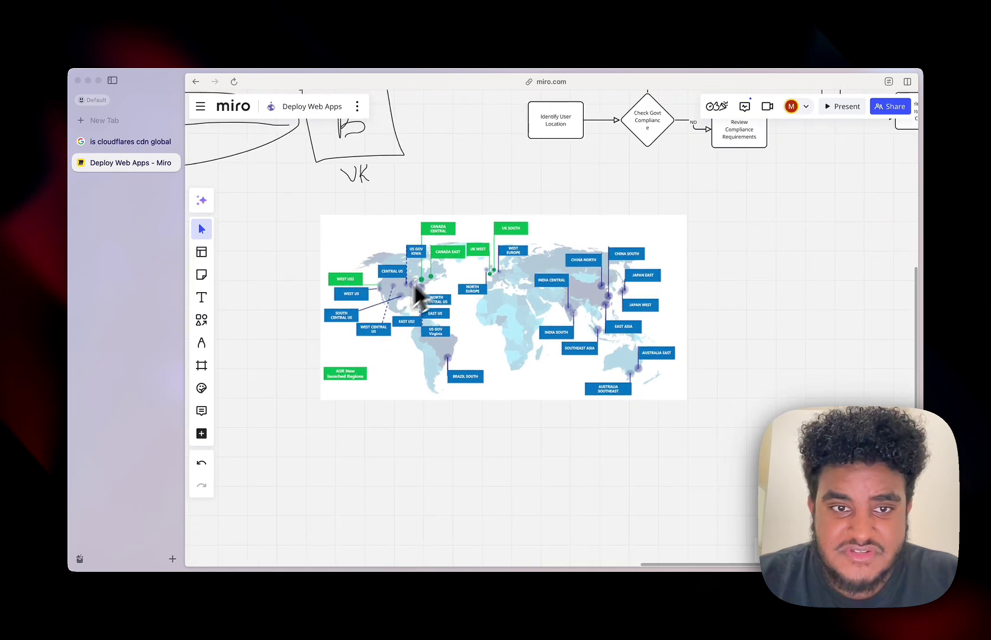
click(394, 299)
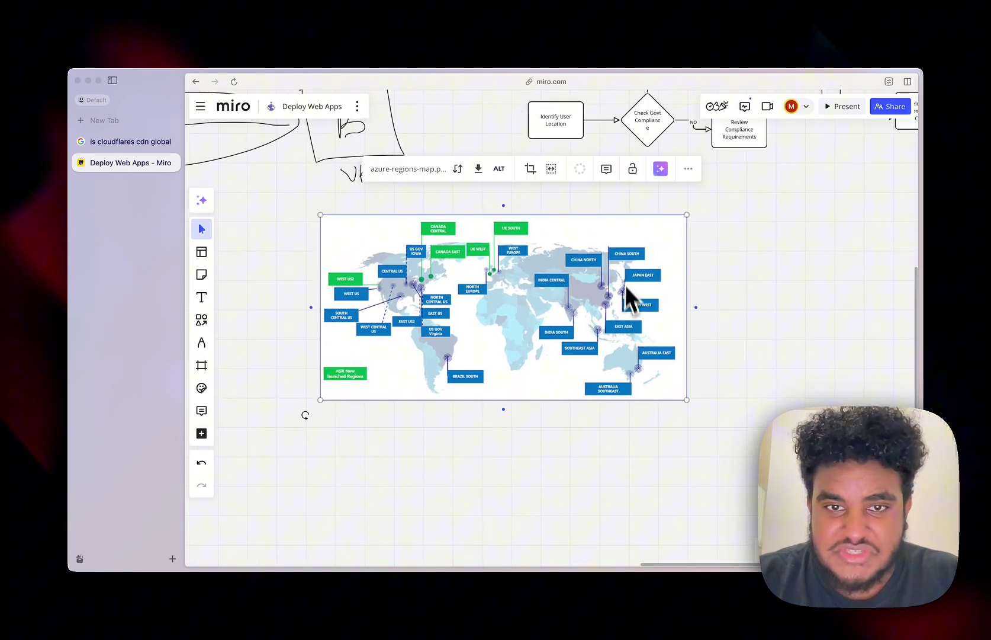
scroll(509, 311, left, 2)
scroll(510, 311, up, 1)
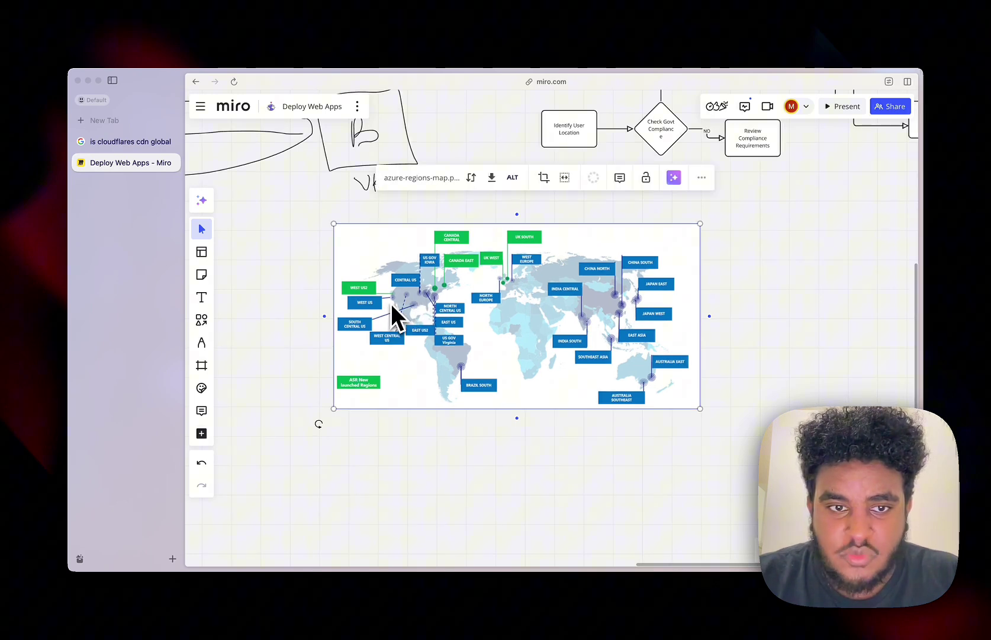
scroll(395, 299, up, 3)
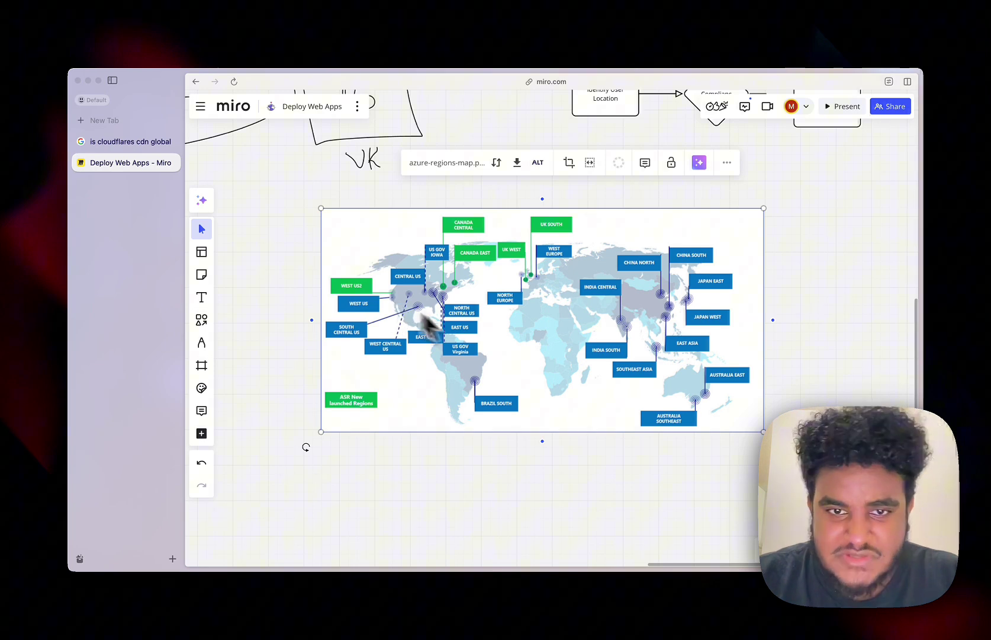
mouse_move(540, 278)
mouse_down()
mouse_move(531, 297)
mouse_move(542, 278)
mouse_up()
scroll(542, 279, up, 2)
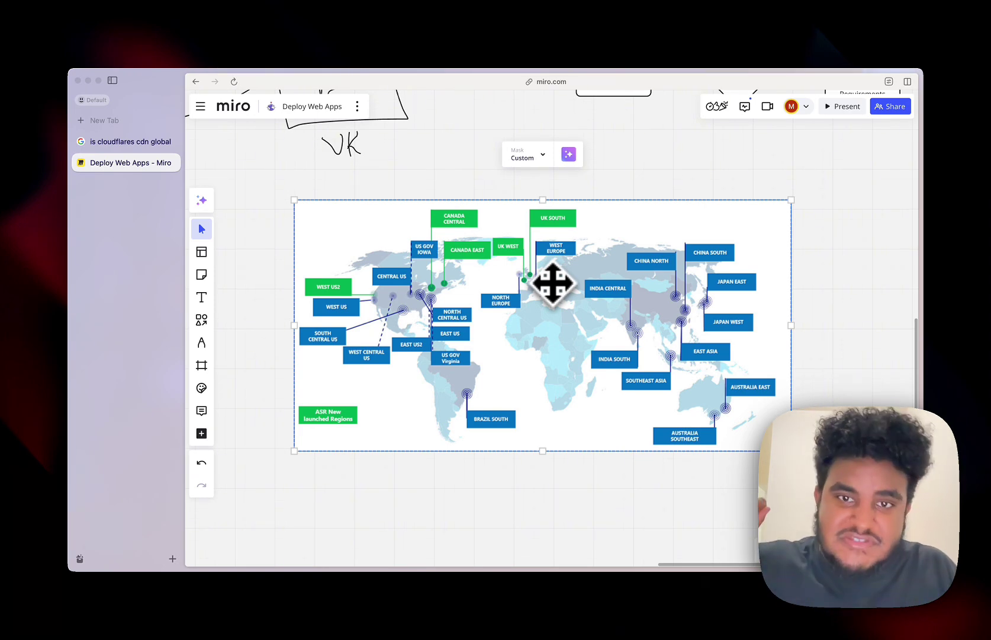
Step: Select the APIS/DATABASE group and undo an accidental move of the DATABASE note
scroll(552, 283, down, 5)
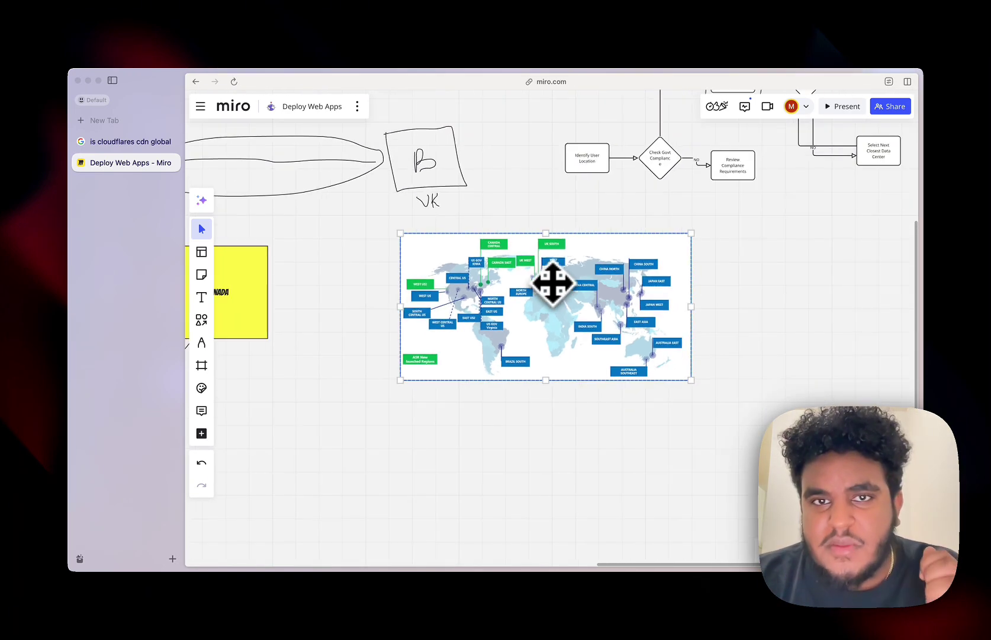
scroll(553, 283, up, 5)
scroll(553, 283, left, 10)
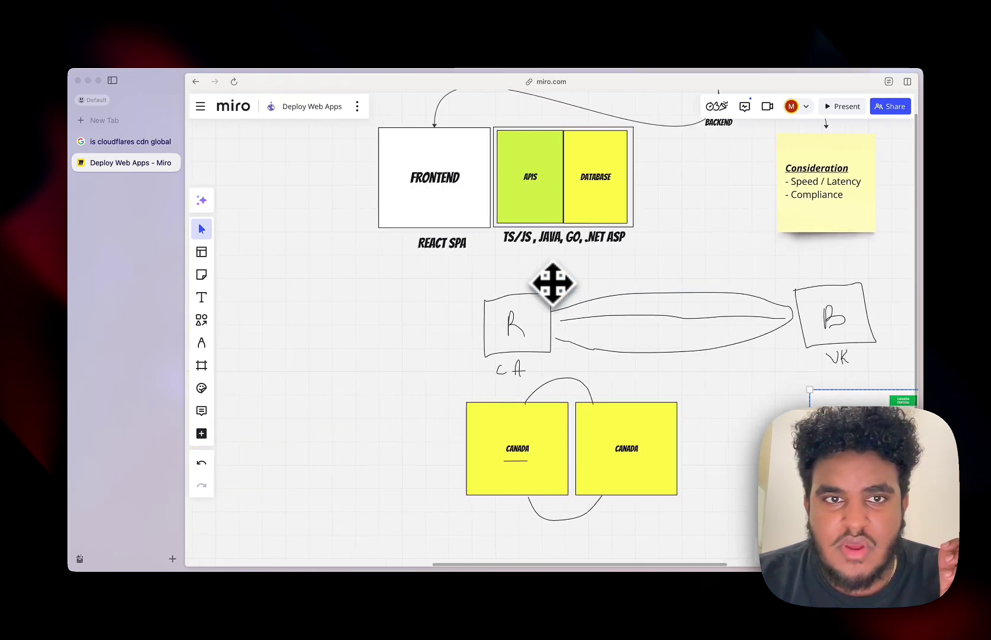
scroll(553, 283, up, 2)
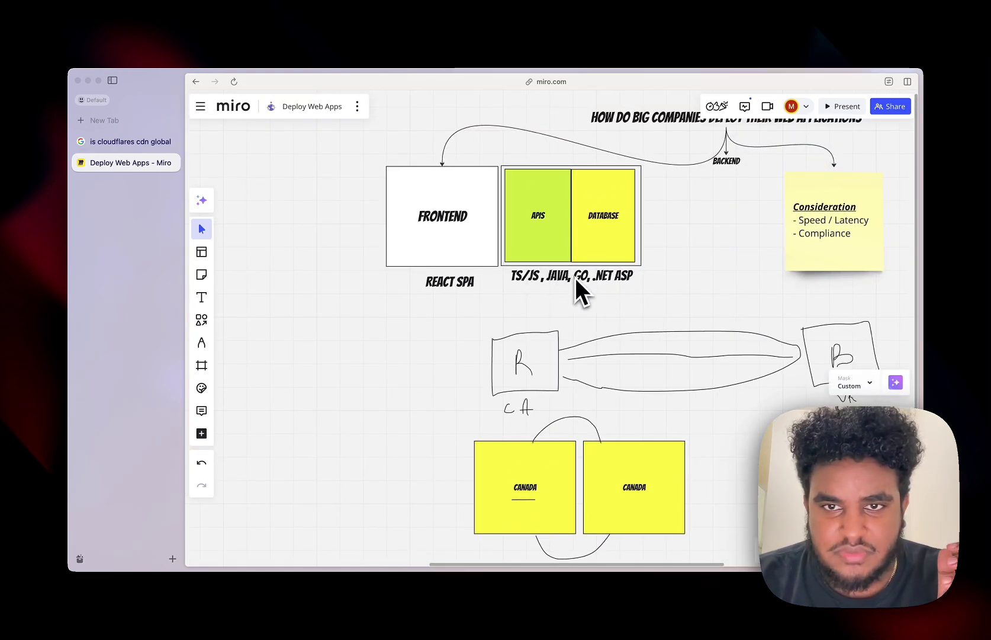
scroll(576, 278, right, 2)
scroll(576, 278, down, 1)
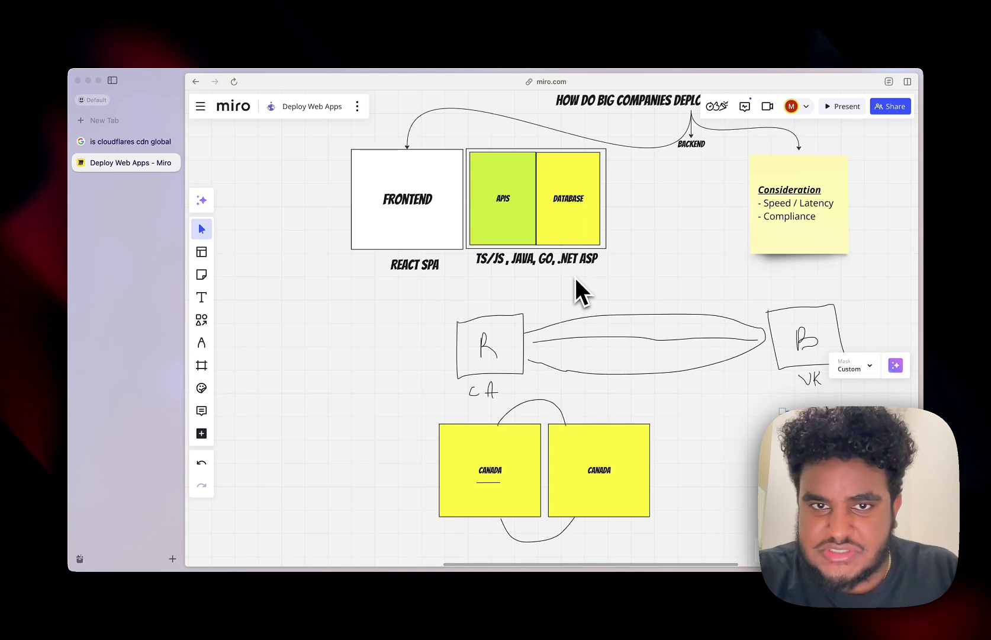
scroll(622, 255, left, 3)
scroll(622, 255, down, 1)
click(714, 177)
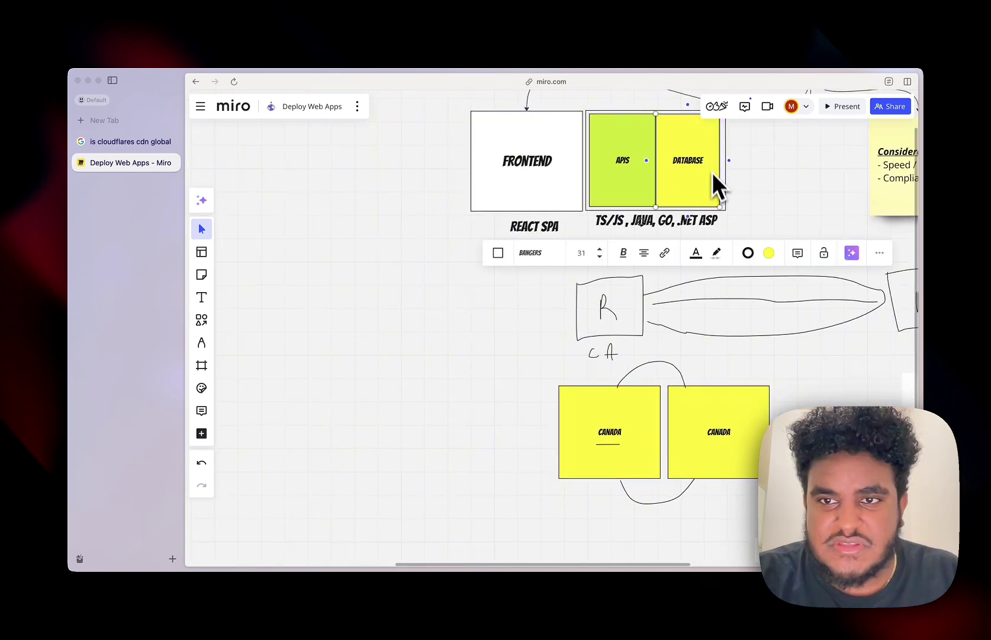
drag(716, 196, 560, 216)
key(super+z)
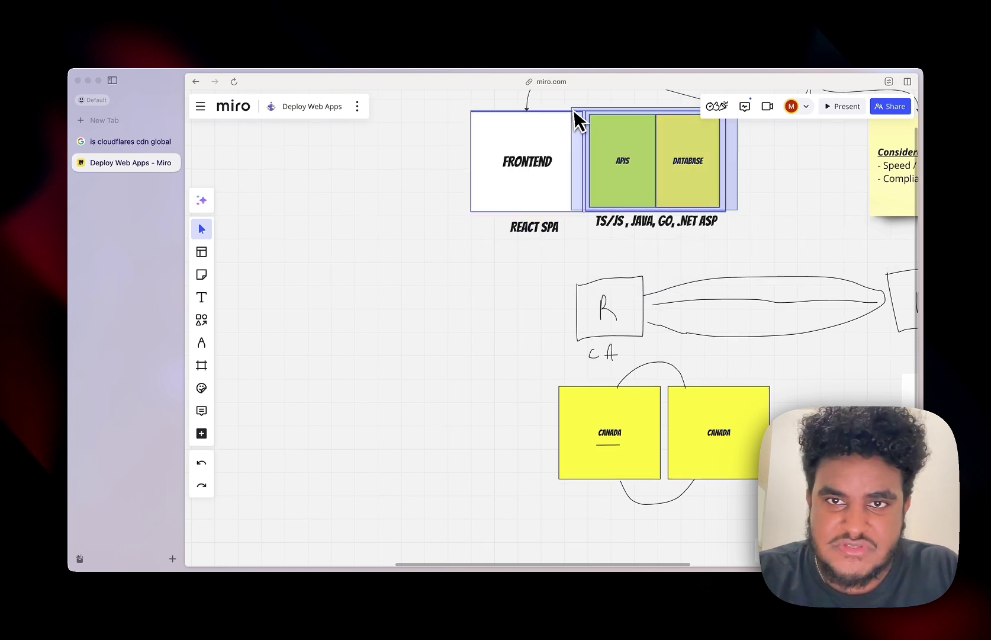
Step: Drag the whole APIS/DATABASE container left onto empty canvas, away from FRONTEND
click(589, 113)
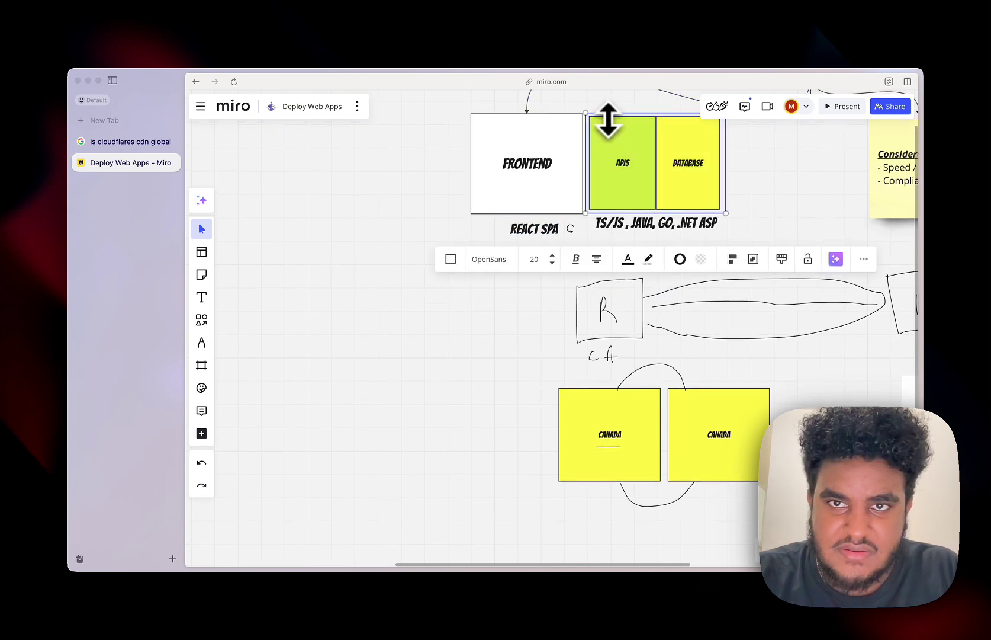
drag(610, 133, 225, 187)
scroll(222, 189, left, 5)
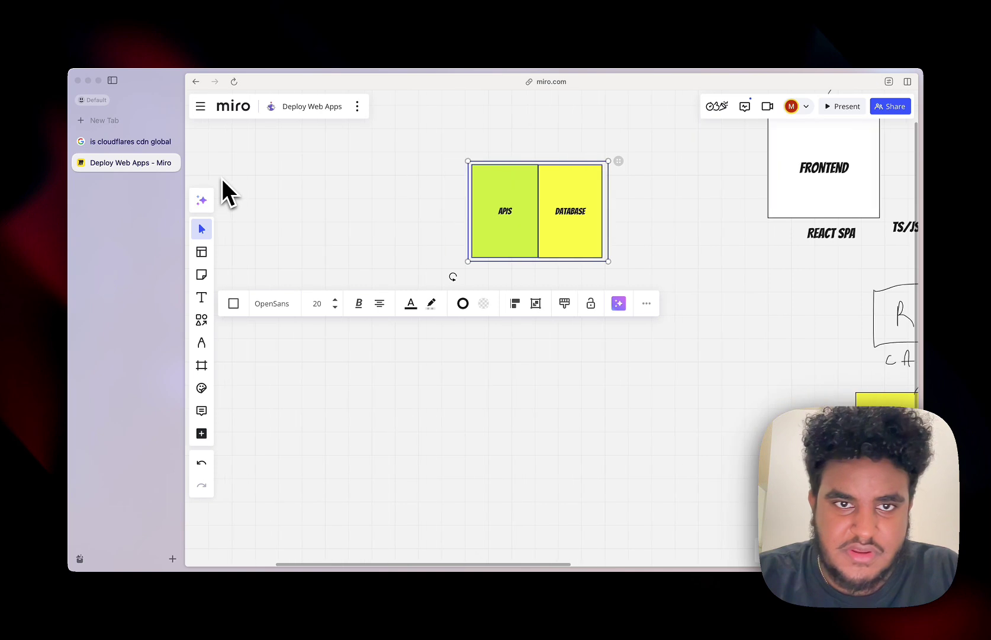
drag(505, 212, 381, 217)
click(384, 157)
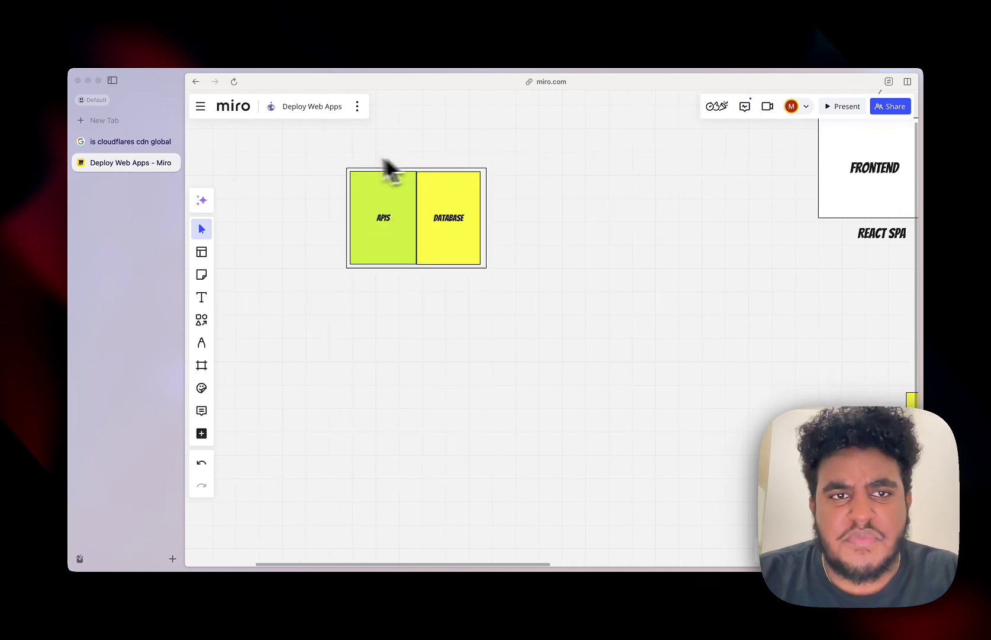
scroll(339, 155, left, 3)
scroll(338, 155, up, 2)
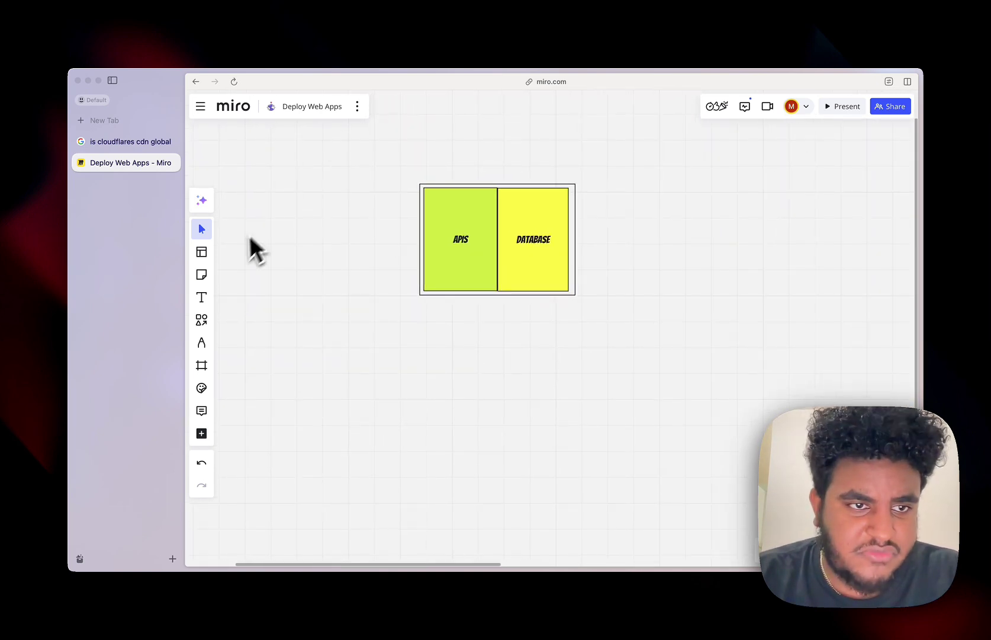
Step: Draw a transparent-fill rectangle labelled DOCKER centred around the APIS/DATABASE group
click(203, 319)
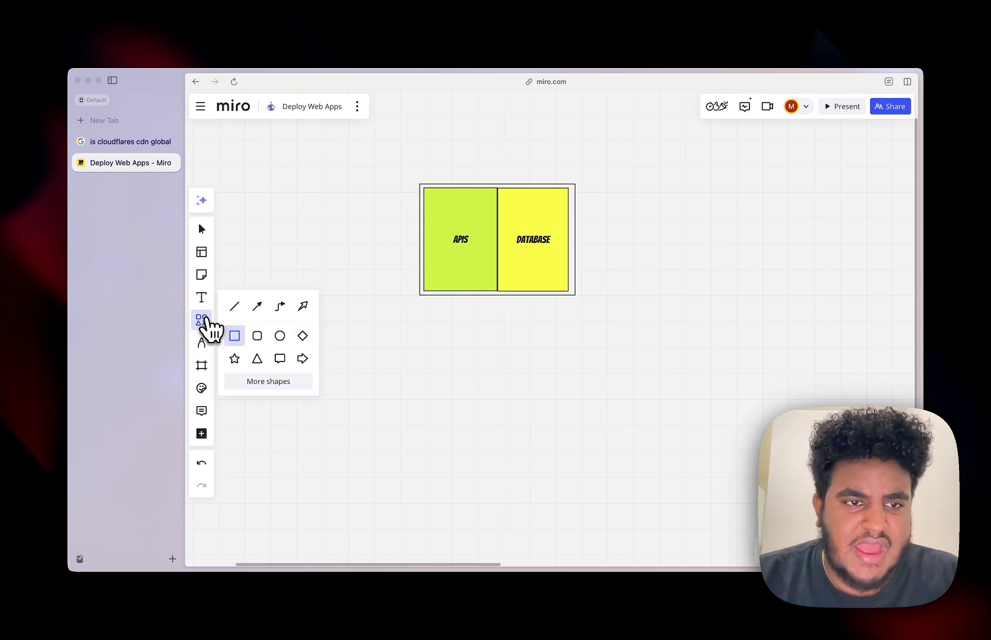
click(235, 335)
drag(368, 160, 619, 327)
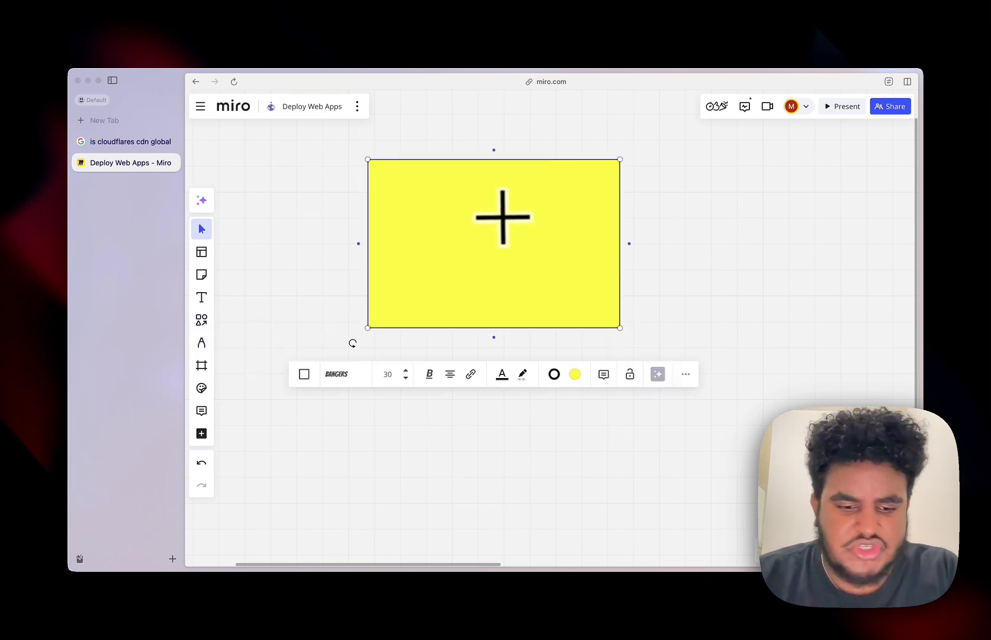
text(DOCKER)
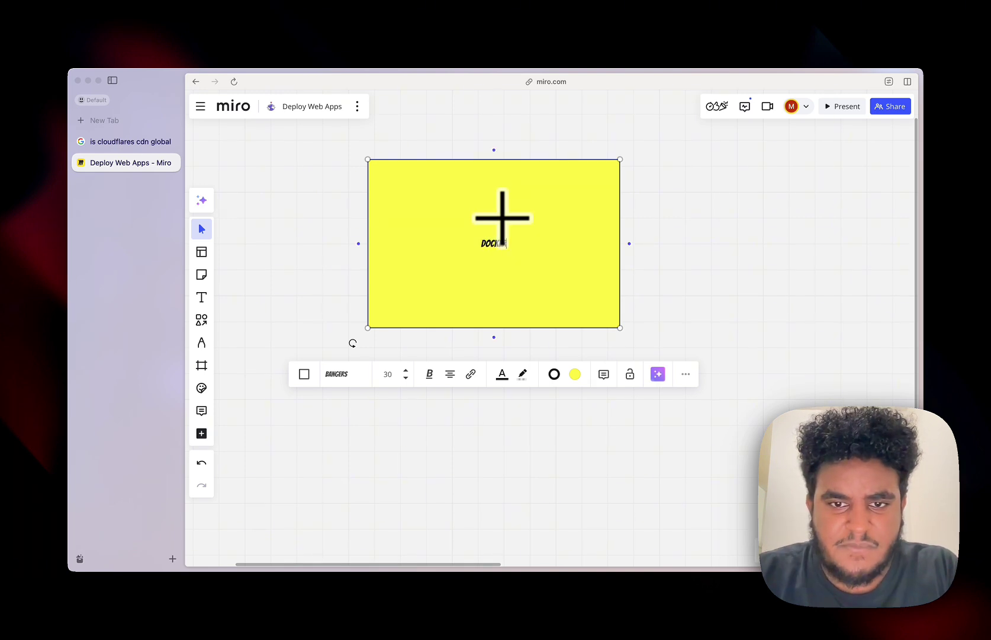
click(572, 375)
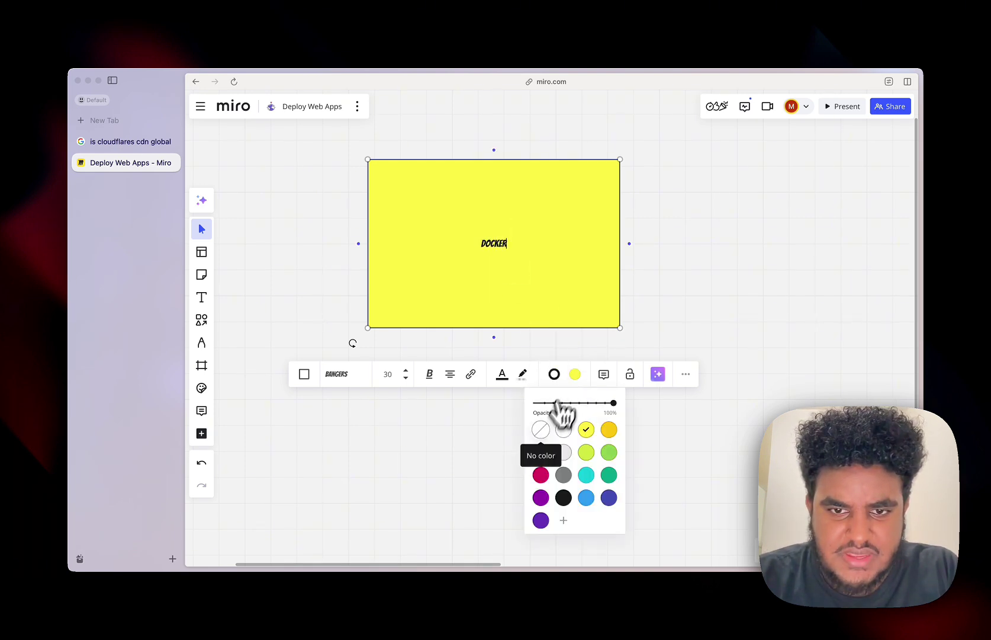
click(541, 430)
click(554, 254)
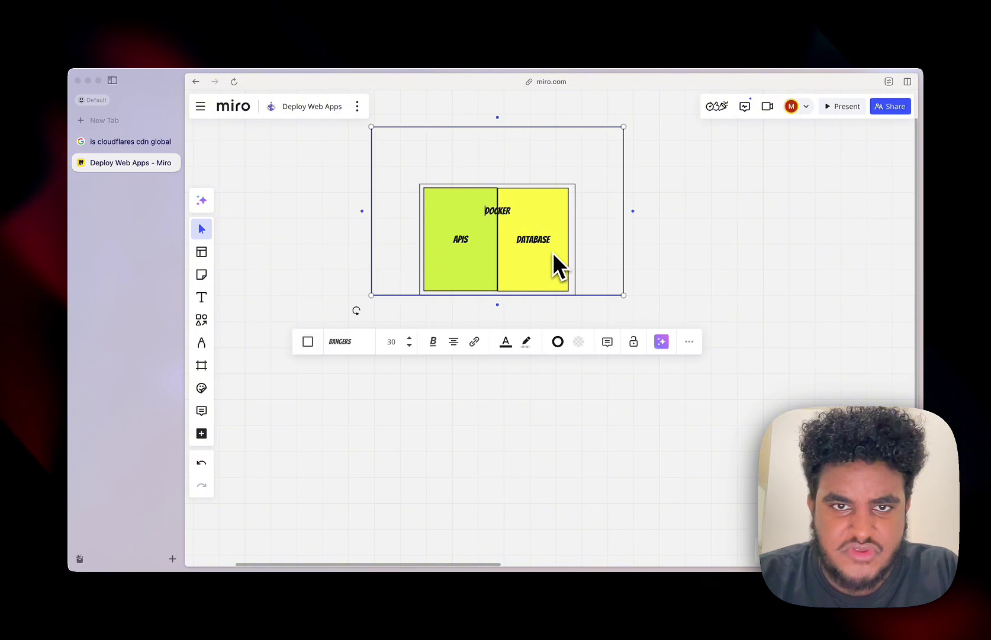
drag(534, 274, 579, 249)
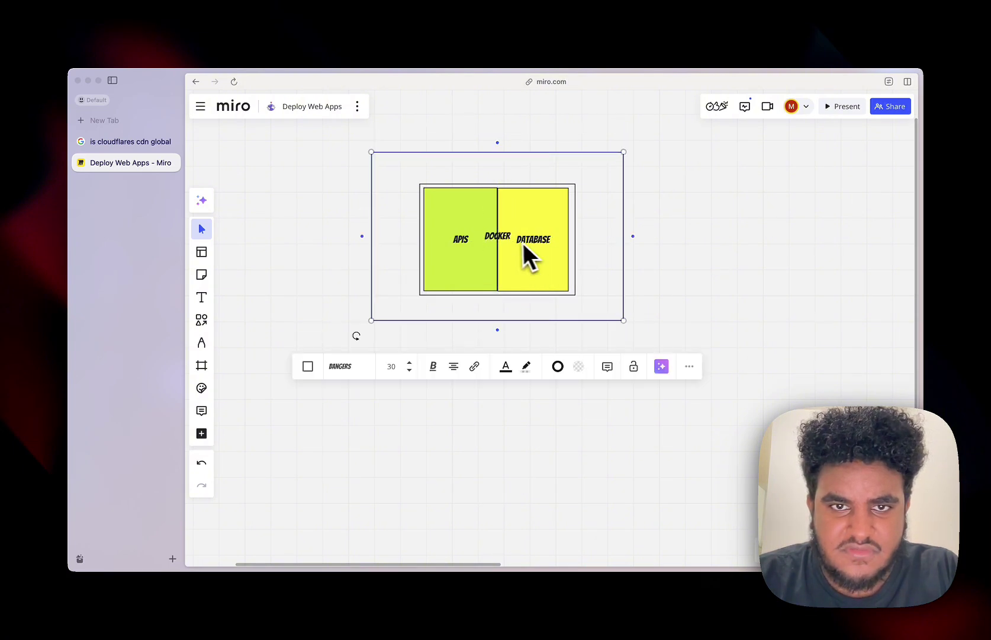
click(574, 141)
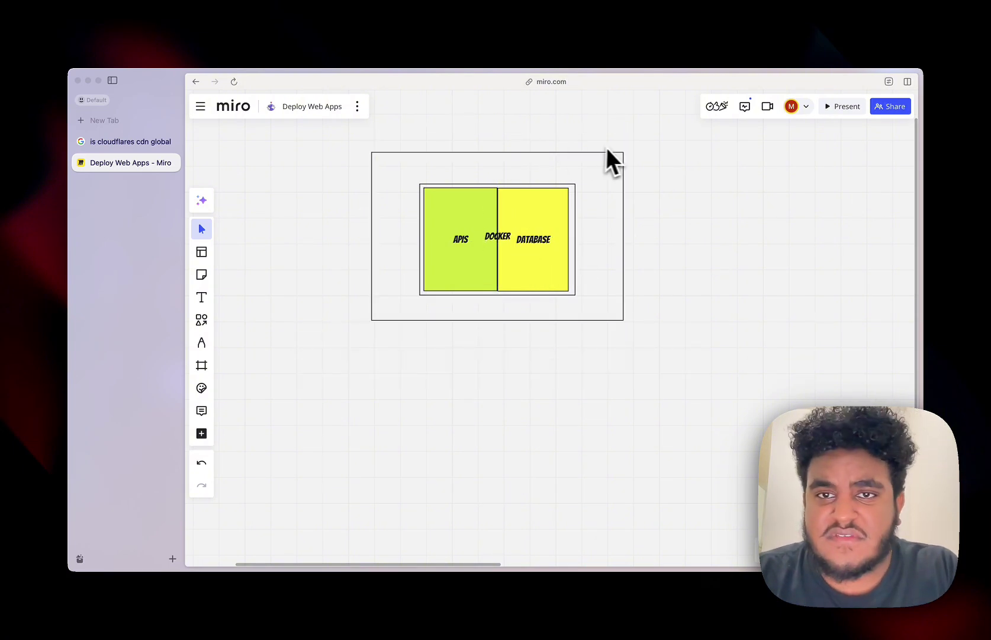
Step: Copy the DOCKER frame and paste copies, placing one below the original
scroll(510, 177, down, 2)
click(588, 159)
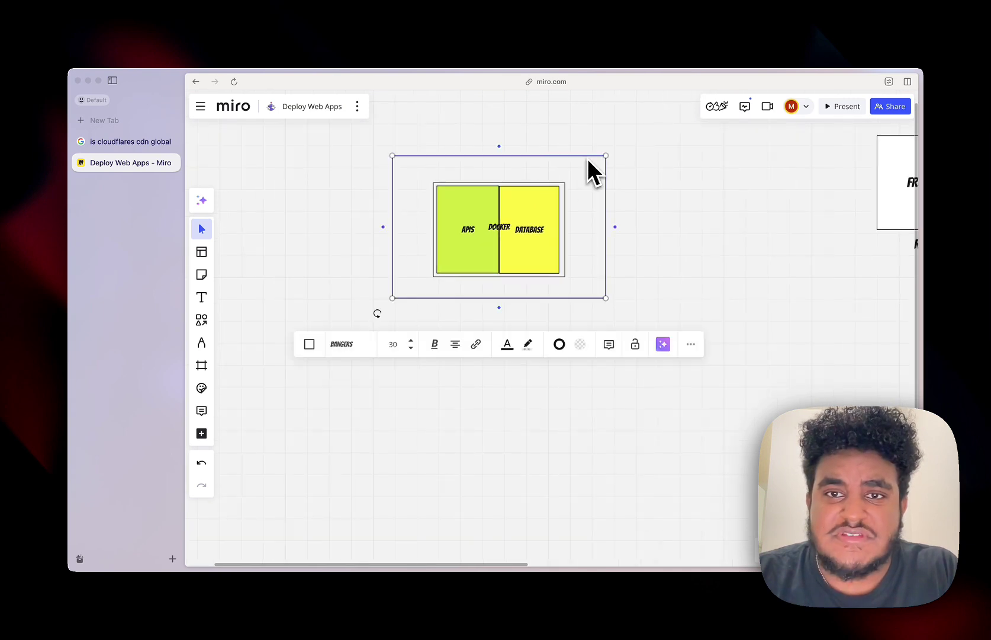
key(super+c)
key(super+v)
drag(549, 189, 729, 397)
key(super+v)
key(super+v)
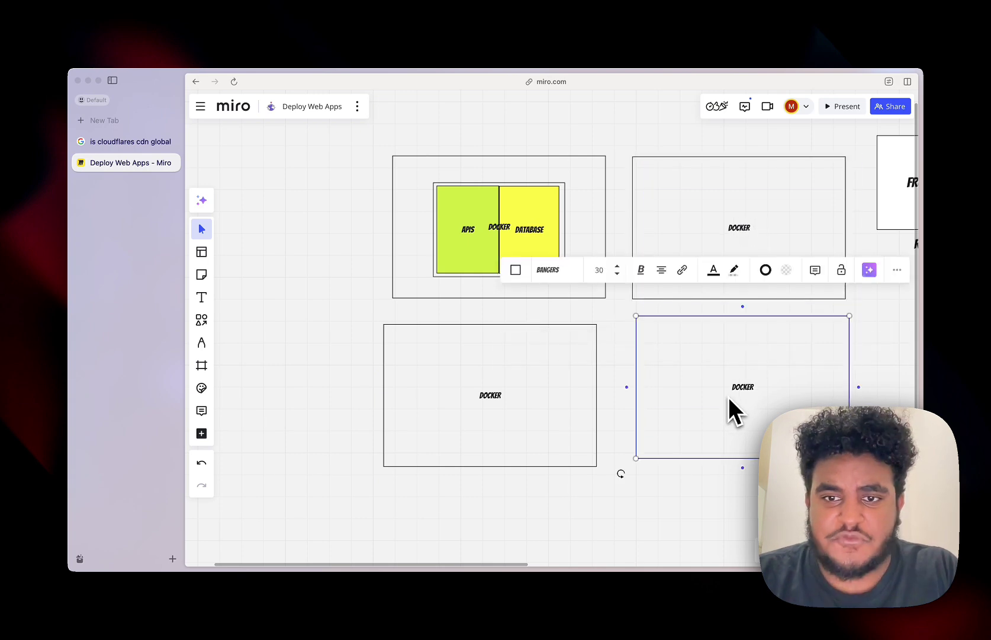
scroll(645, 373, down, 1)
scroll(644, 379, right, 10)
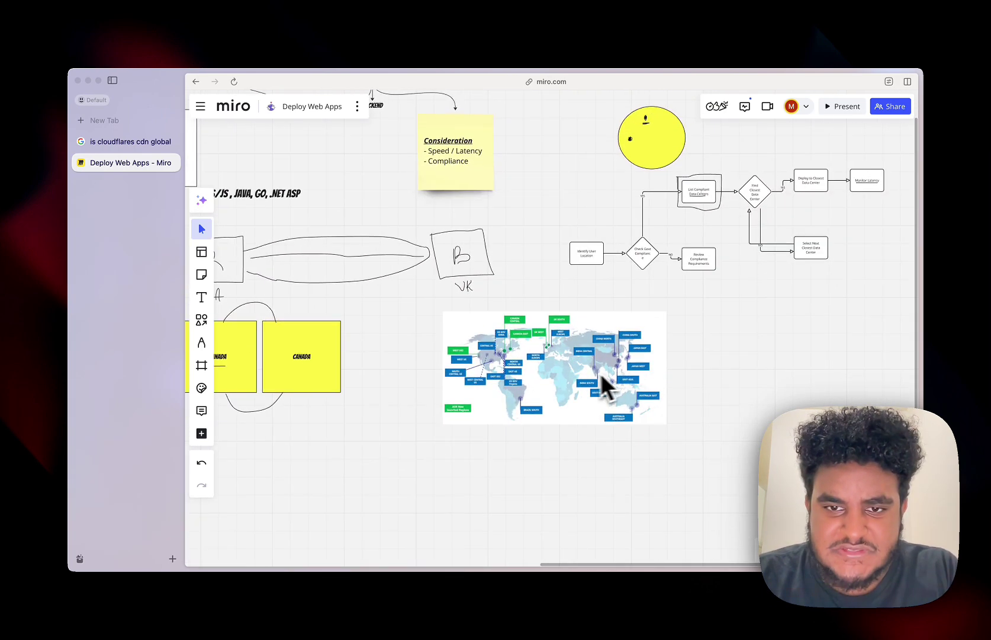
Step: With the pen, circle the Central US, West US, North Central US and Western Europe pins
scroll(604, 381, up, 5)
scroll(582, 376, up, 3)
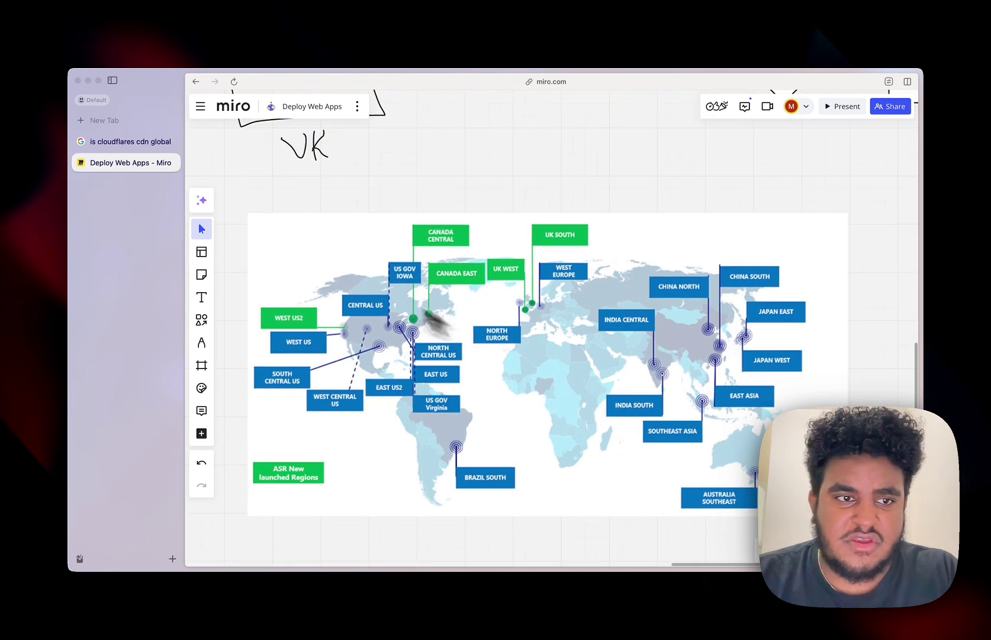
click(202, 343)
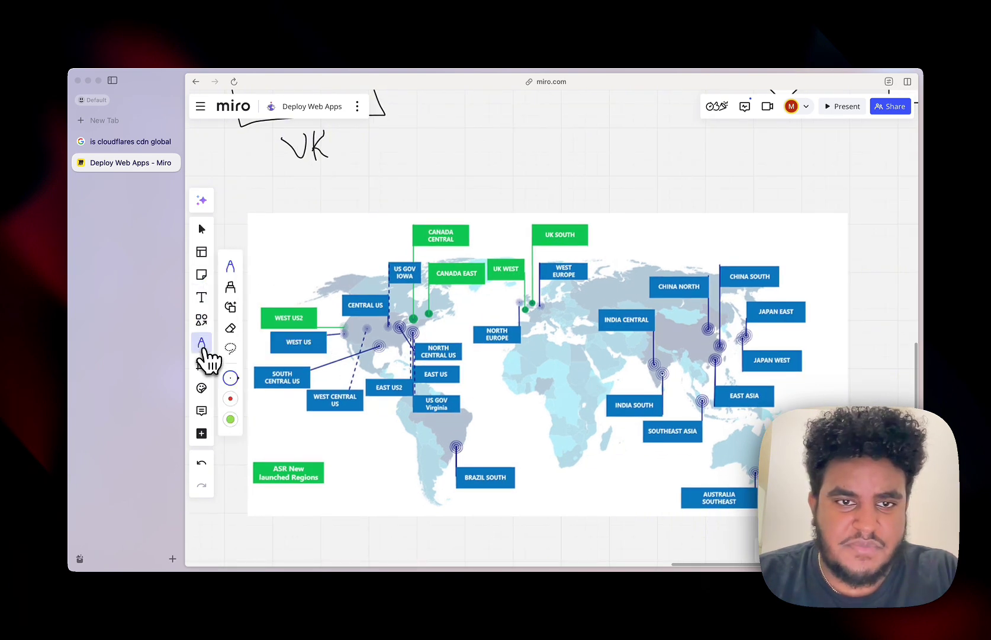
drag(382, 310, 408, 314)
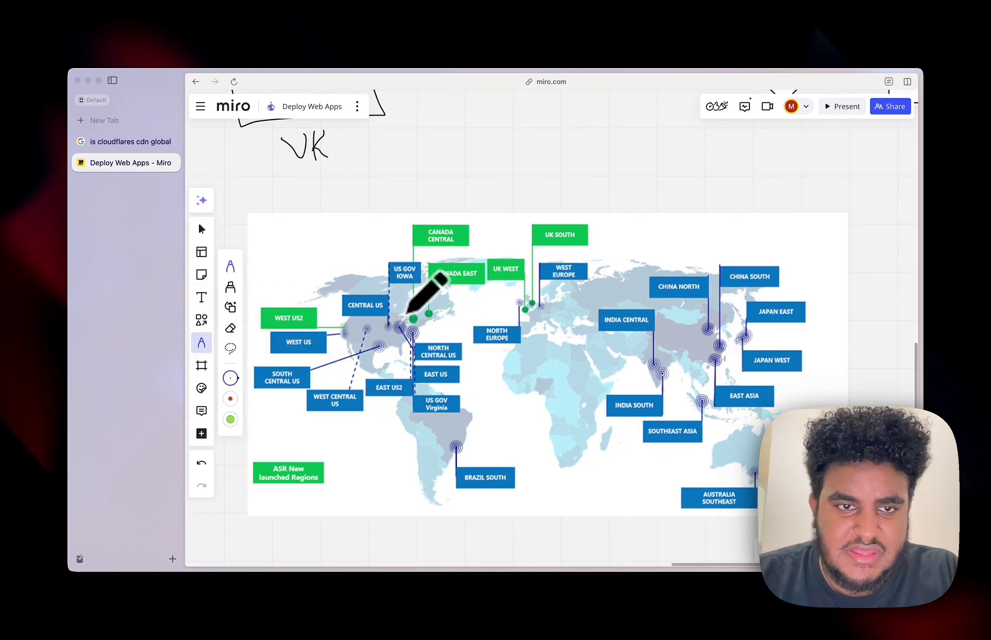
mouse_move(333, 329)
mouse_down()
mouse_move(408, 354)
mouse_move(415, 317)
mouse_up()
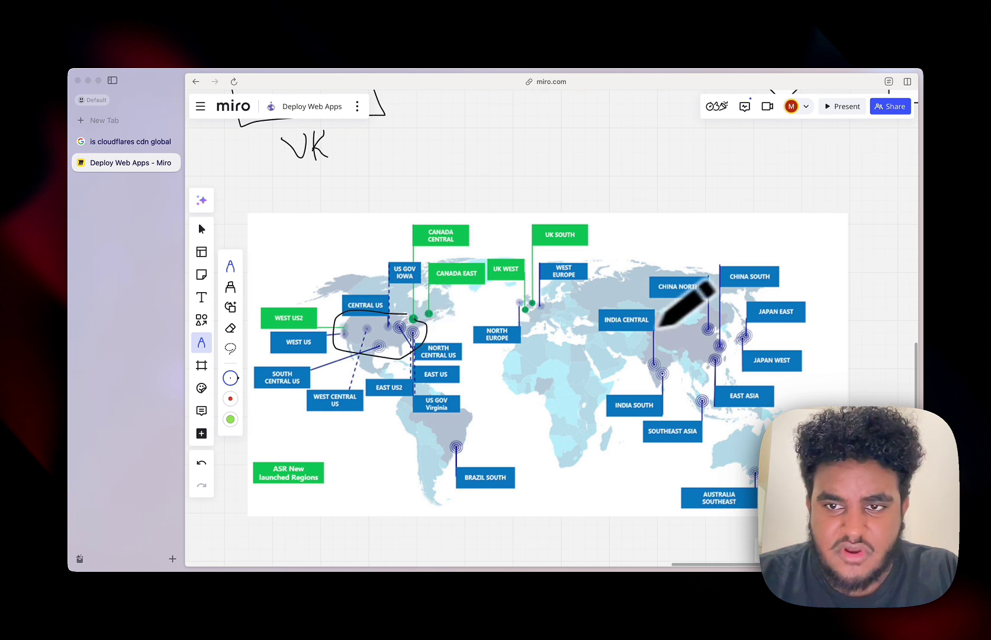
mouse_move(558, 289)
mouse_down()
mouse_move(513, 301)
mouse_move(558, 305)
mouse_move(564, 290)
mouse_up()
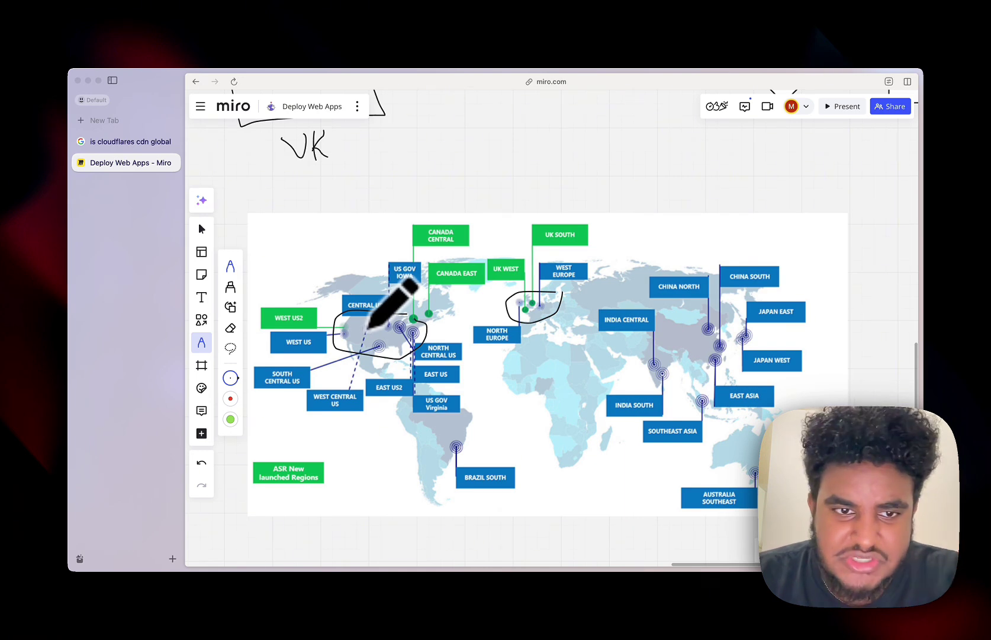
scroll(369, 327, up, 2)
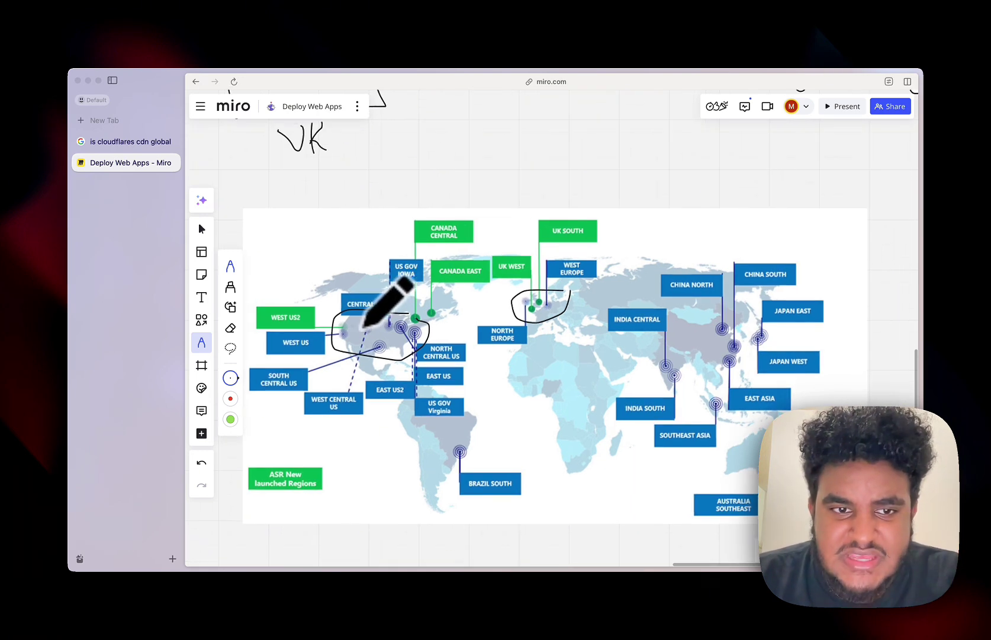
mouse_move(348, 324)
mouse_down()
mouse_move(338, 337)
mouse_move(350, 328)
mouse_up()
mouse_move(412, 326)
mouse_down()
mouse_move(406, 346)
mouse_move(430, 326)
mouse_up()
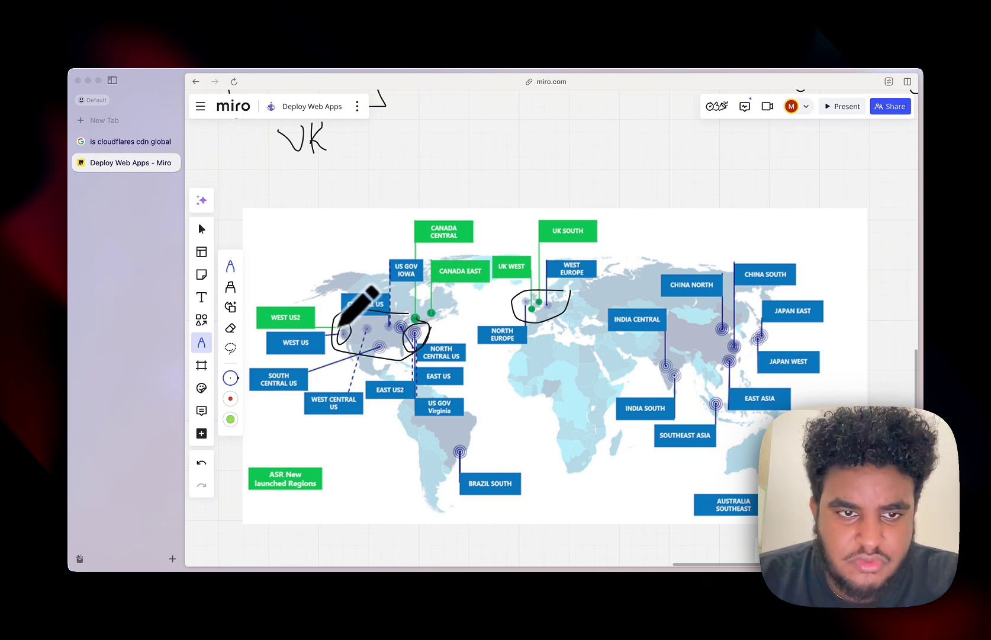
mouse_move(351, 321)
mouse_down()
mouse_move(339, 341)
mouse_move(349, 331)
mouse_up()
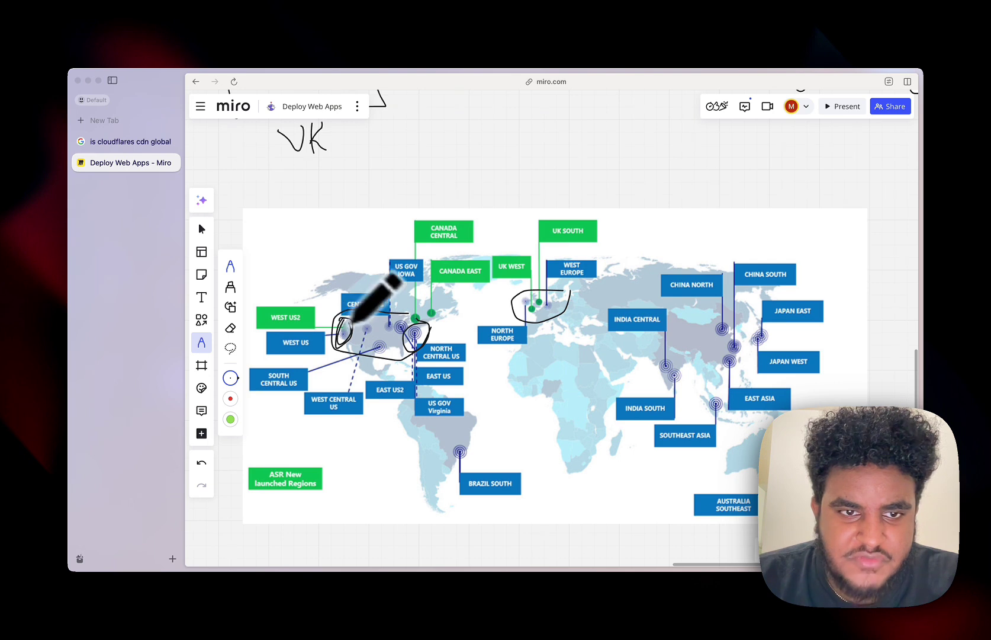
mouse_move(428, 323)
mouse_down()
mouse_move(400, 332)
mouse_move(407, 350)
mouse_move(423, 330)
mouse_up()
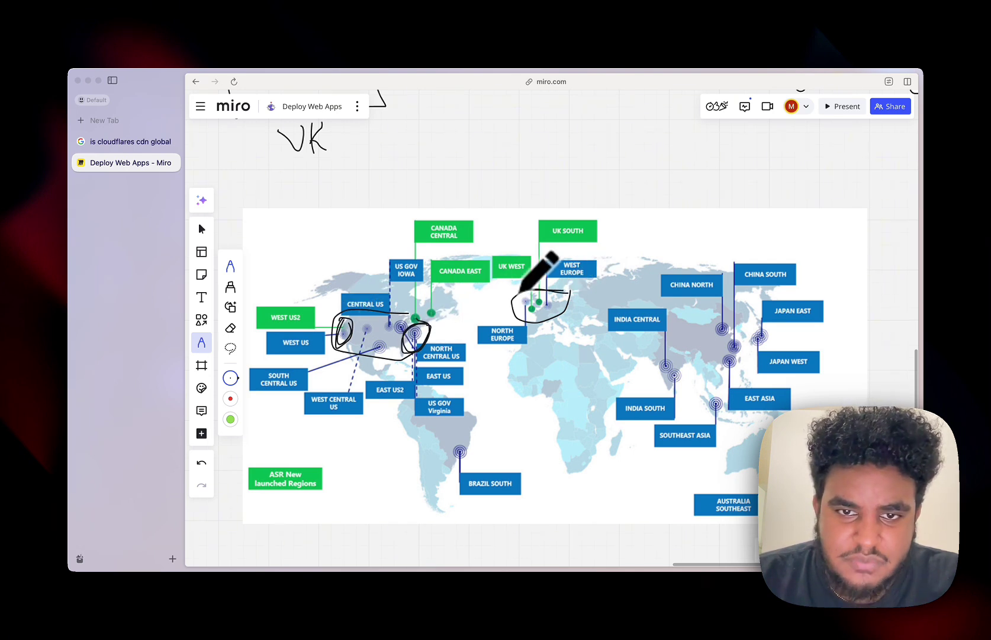
mouse_move(533, 286)
mouse_down()
mouse_move(516, 307)
mouse_move(567, 307)
mouse_move(548, 288)
mouse_up()
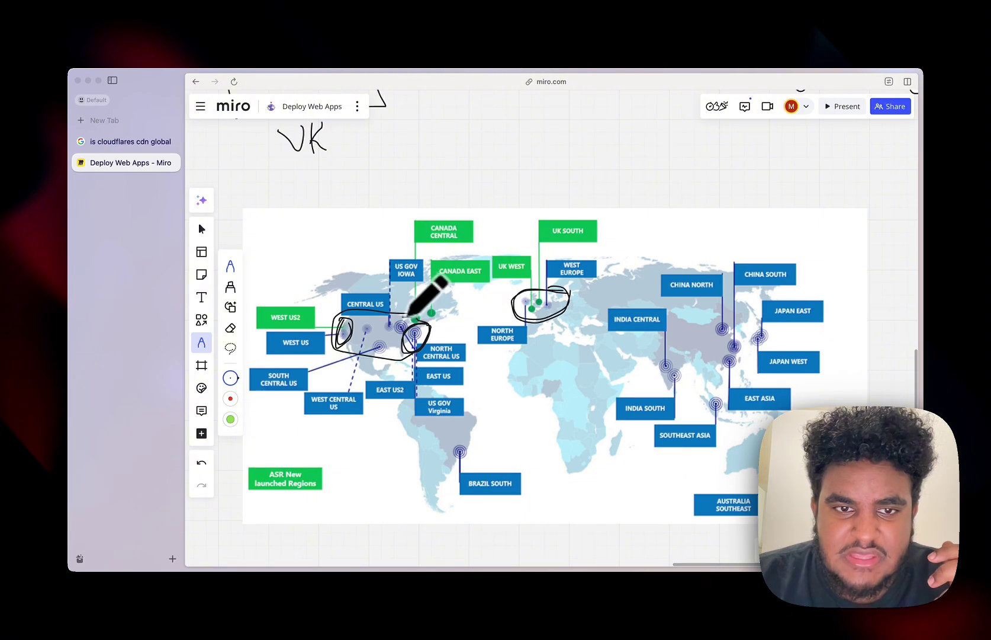
Step: Draw a line down to the US loop, circle a US marker, and mark India and China
drag(345, 242, 344, 323)
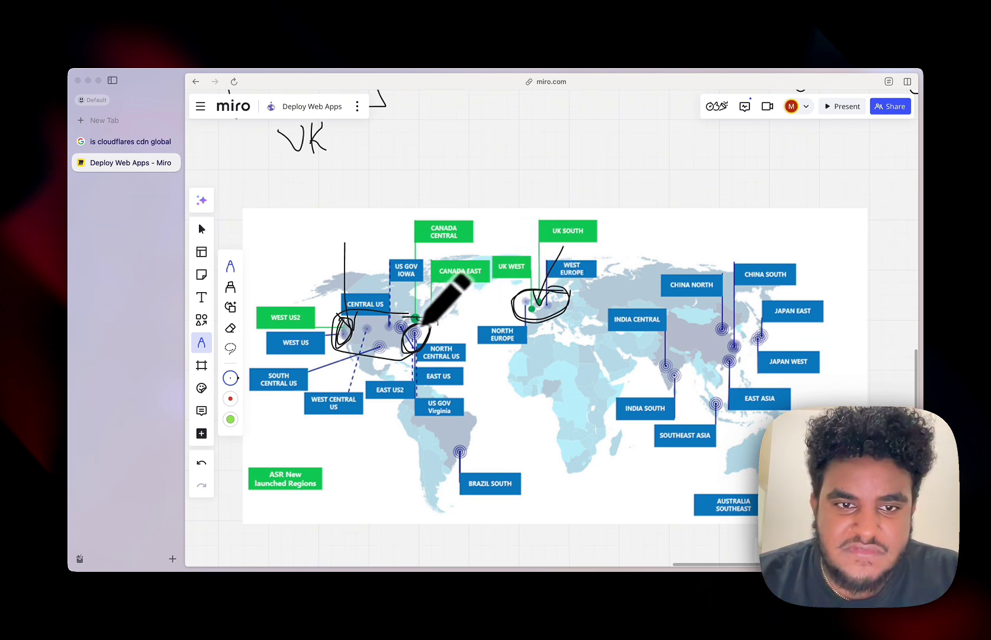
drag(379, 343, 367, 331)
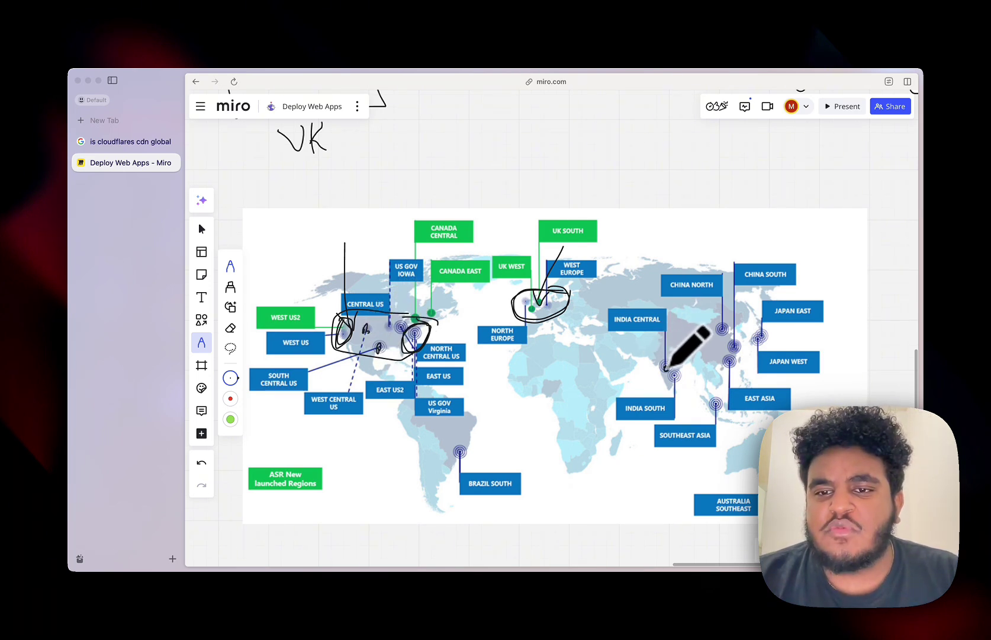
mouse_move(666, 362)
mouse_down()
mouse_move(677, 379)
mouse_move(731, 363)
mouse_up()
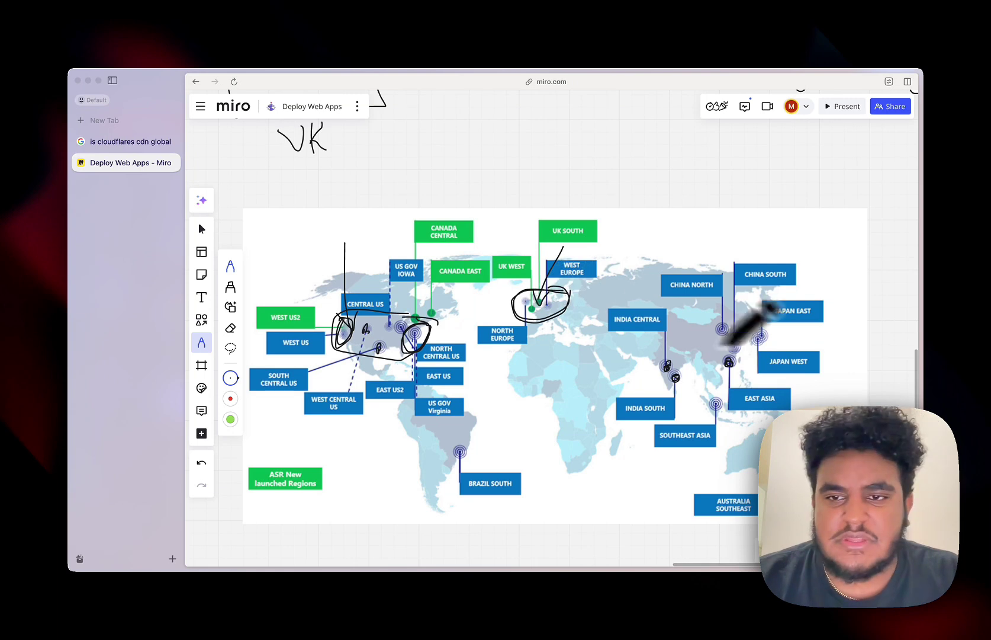
drag(721, 327, 724, 331)
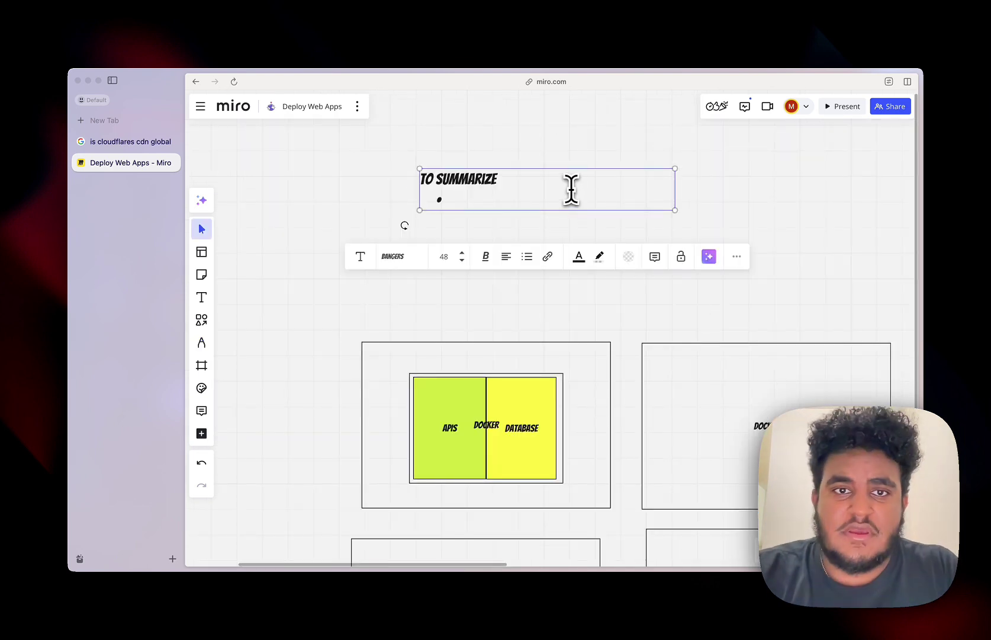
Step: Finish the bullets 'Meet compliance requirements' and 'Latency: backend closest to users, client-only frontend on global CDN'
text(MEET COMPLIANCE RE)
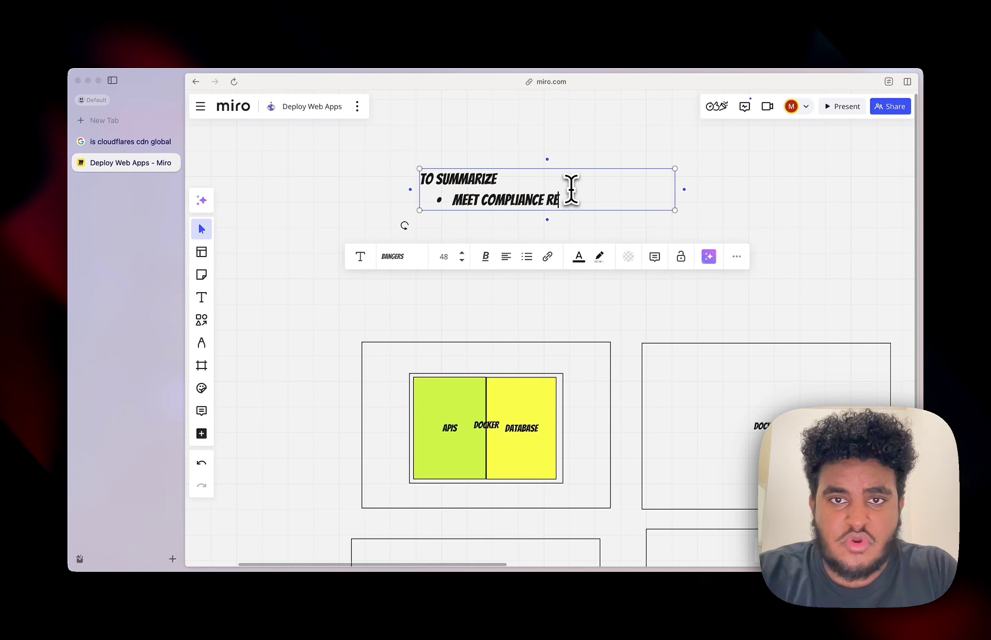
text(NTS)
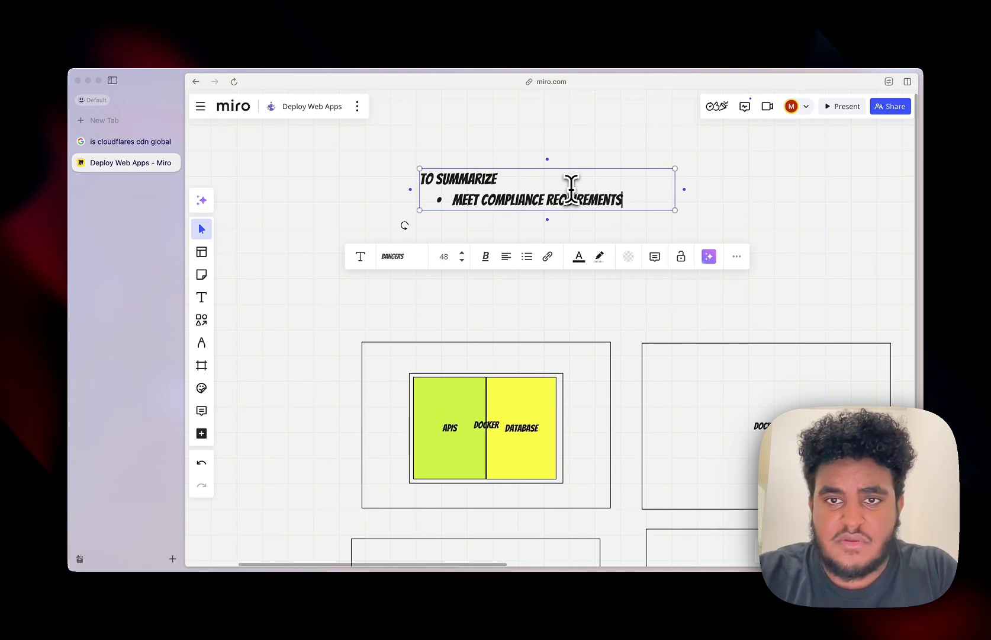
key(Return)
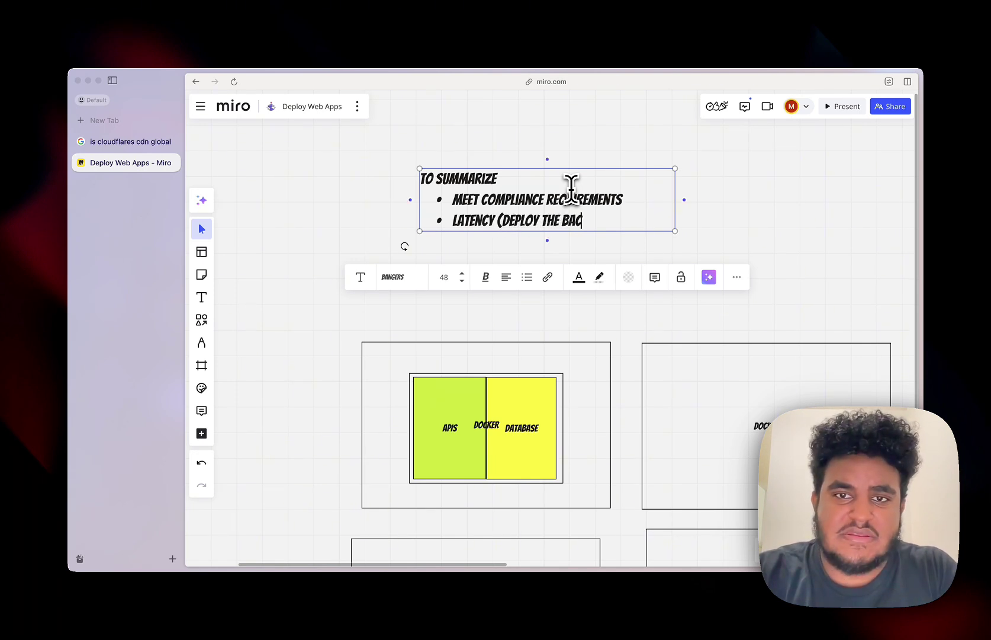
text(HE CLOSEST REGION)
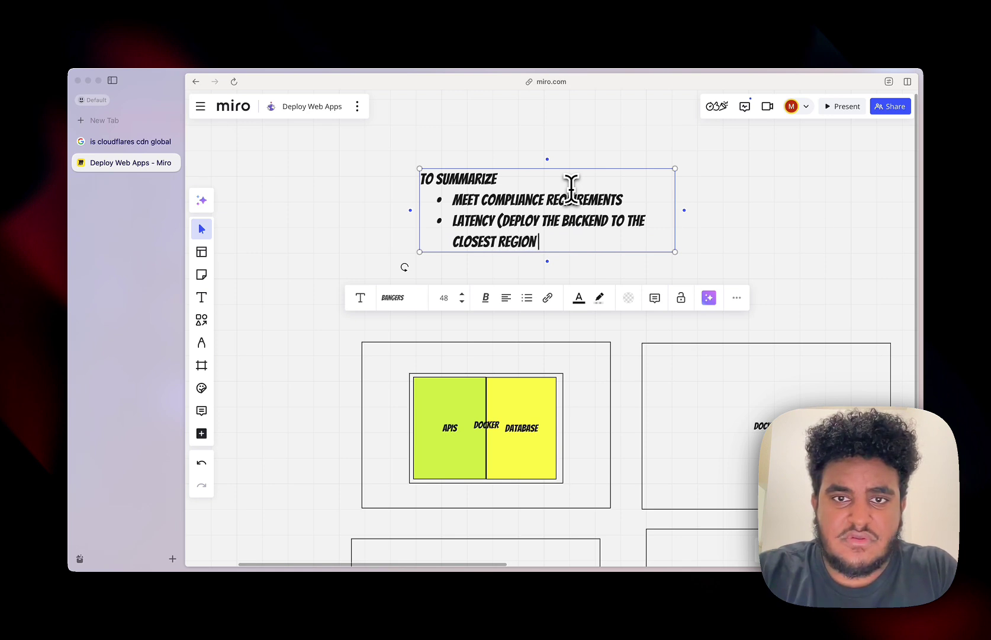
text(E USERS A)
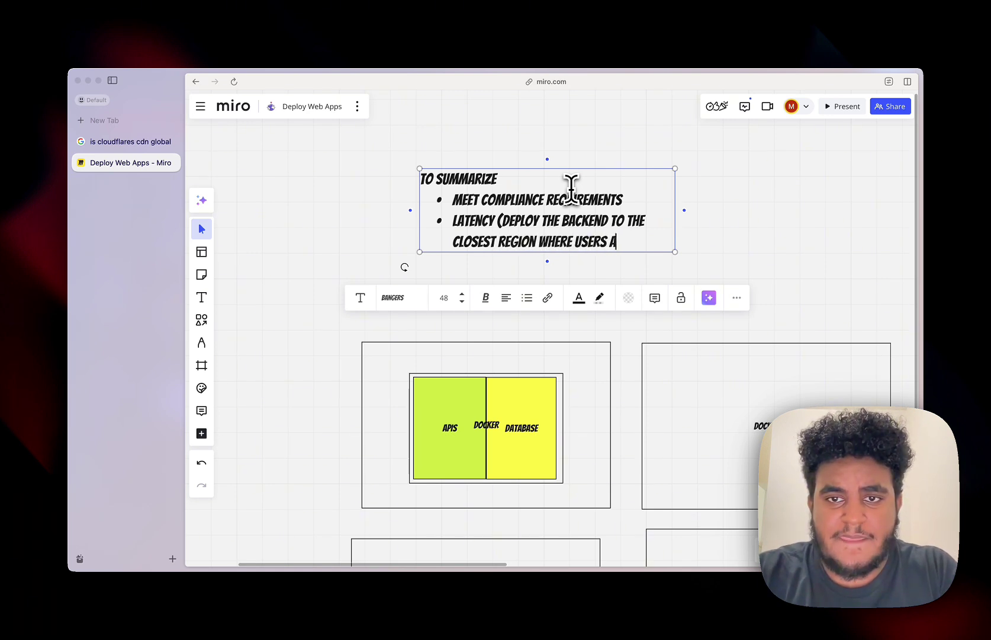
text(RE))
key(Return)
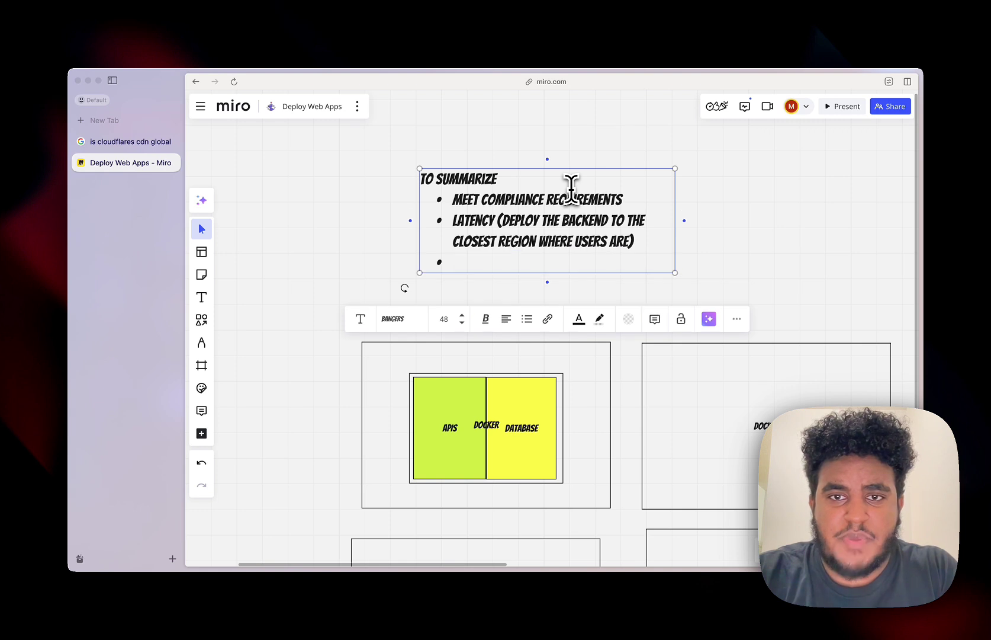
key(BackSpace)
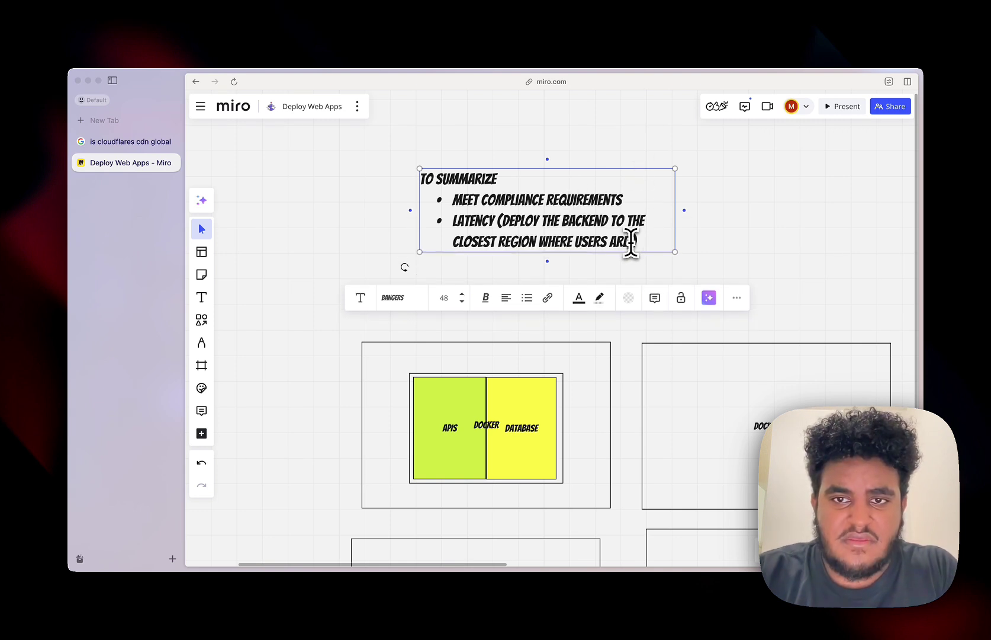
text(THE FRONTEND)
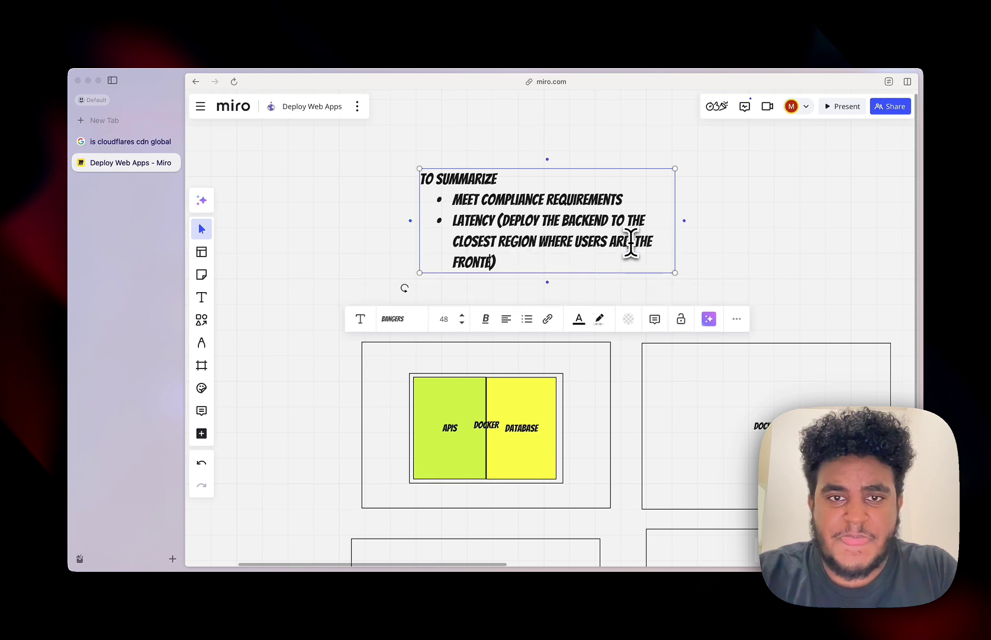
text( IF CLIENT SID)
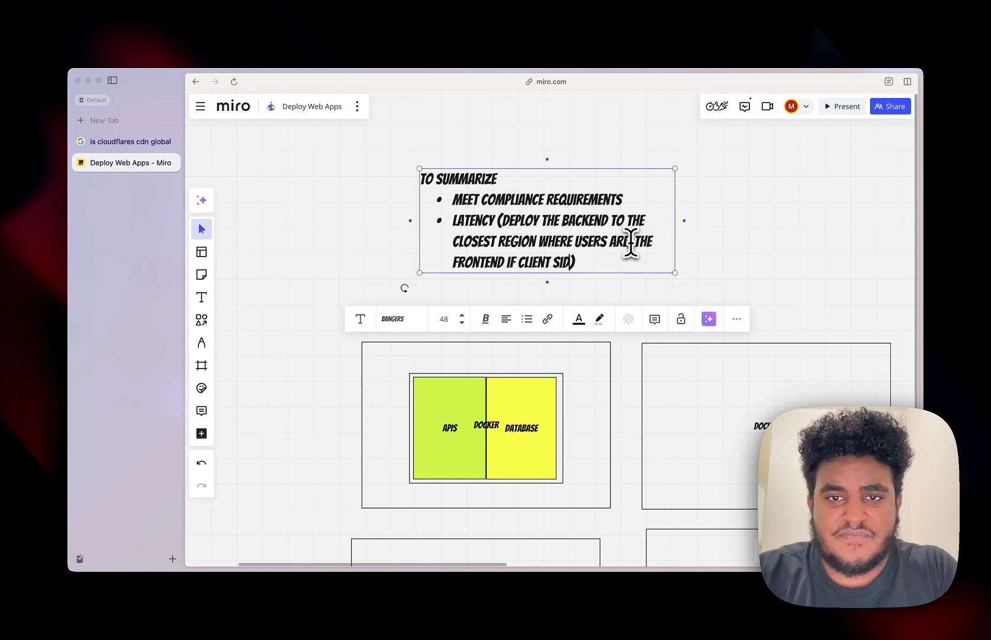
key(BackSpace)
key(BackSpace)
text(ON)
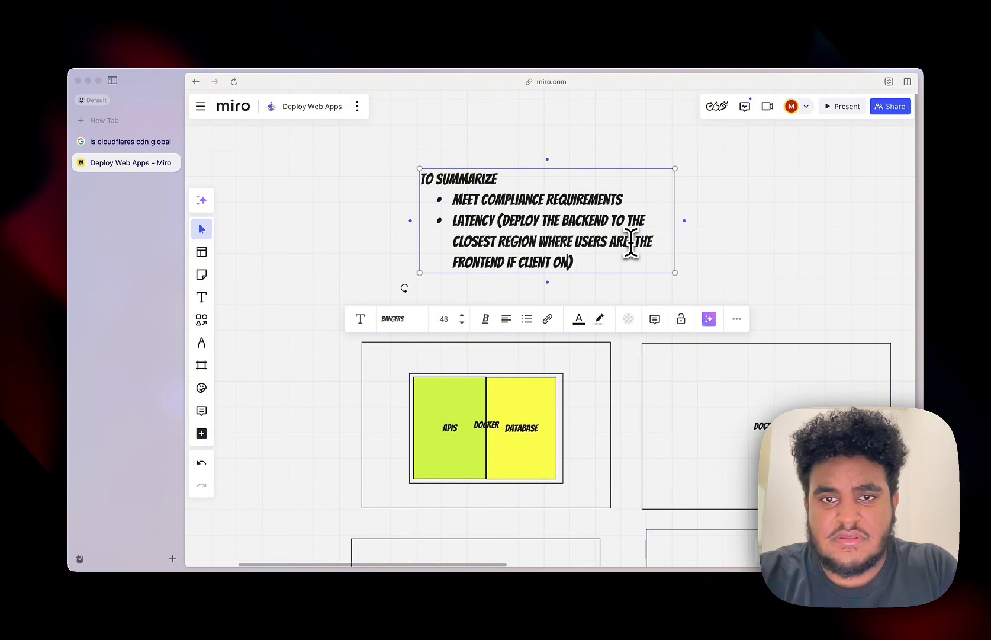
text(LY DEPLOY ON G)
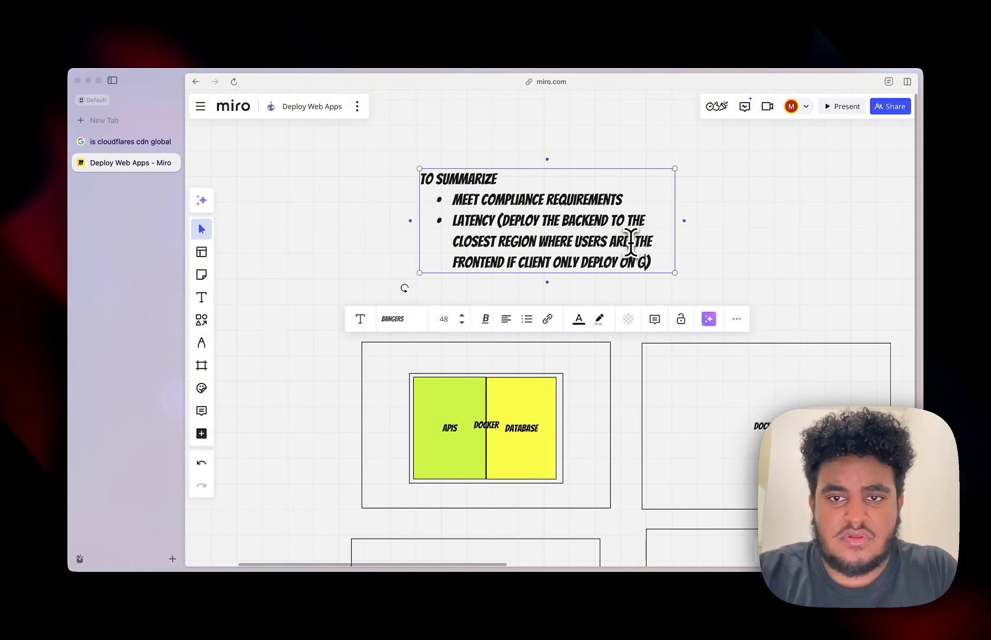
text(LOBAL CDN)
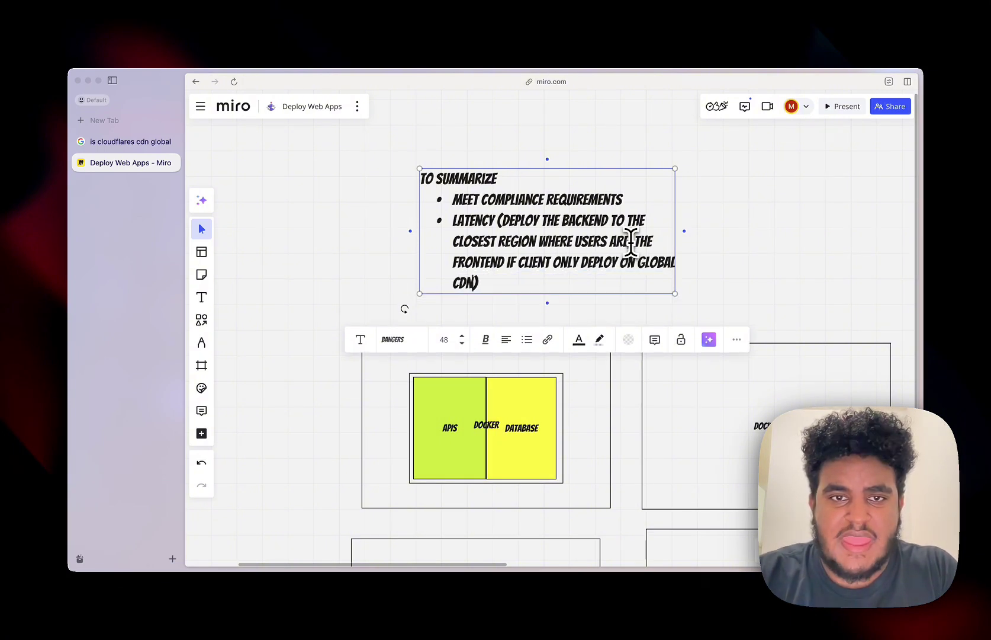
click(744, 237)
scroll(696, 235, right, 10)
scroll(695, 235, down, 3)
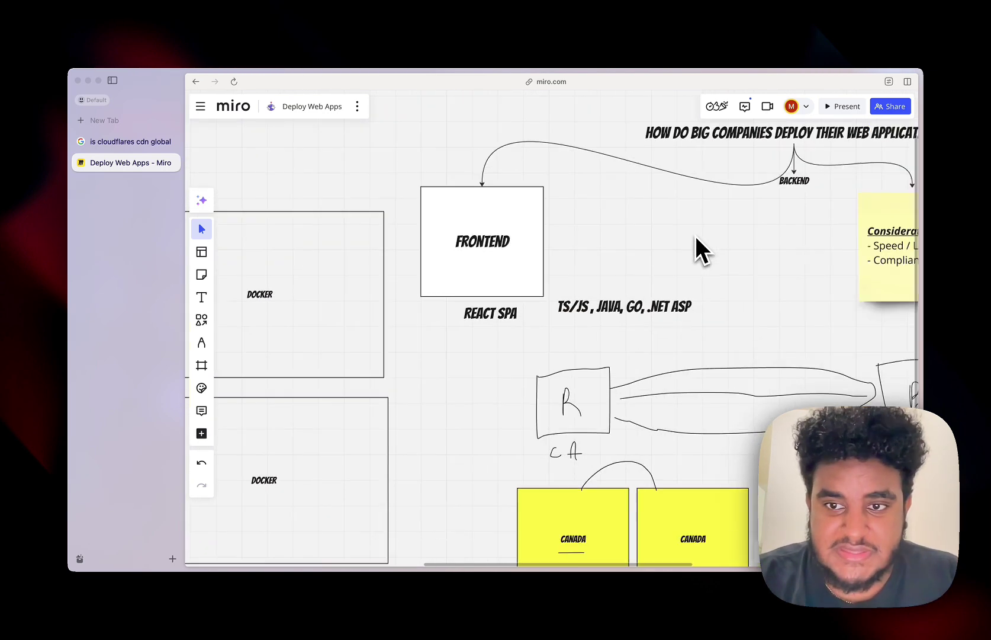
scroll(695, 236, down, 10)
scroll(695, 235, right, 2)
scroll(647, 239, up, 3)
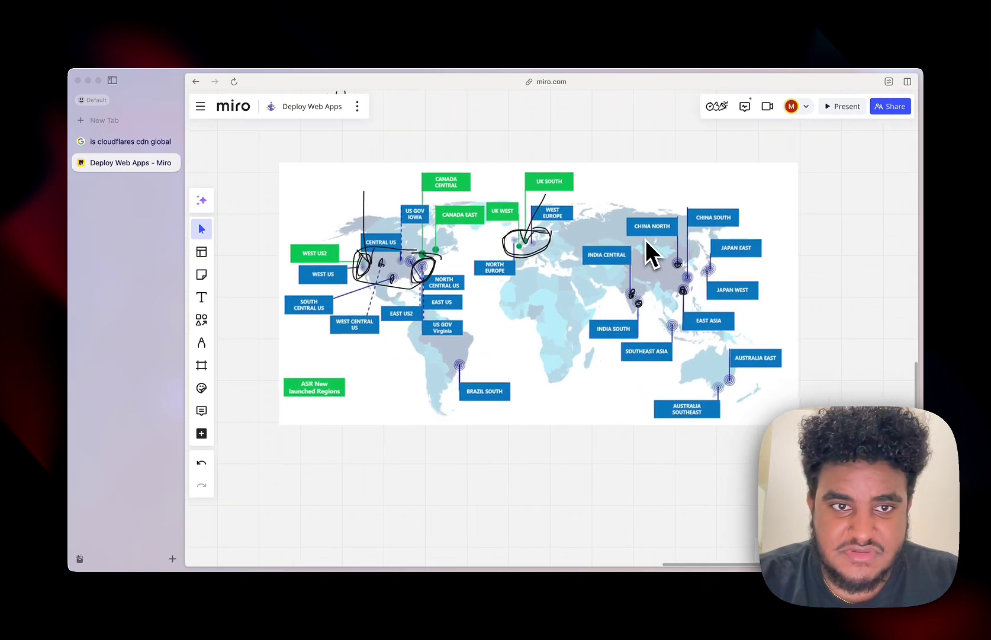
scroll(645, 239, up, 1)
scroll(645, 240, left, 2)
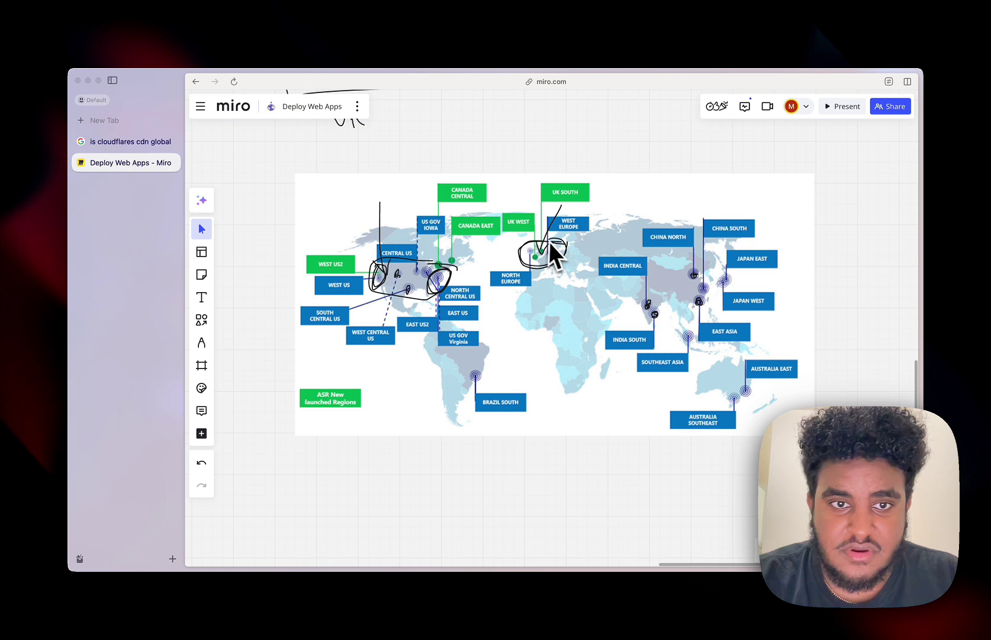
scroll(462, 291, up, 2)
scroll(462, 290, right, 1)
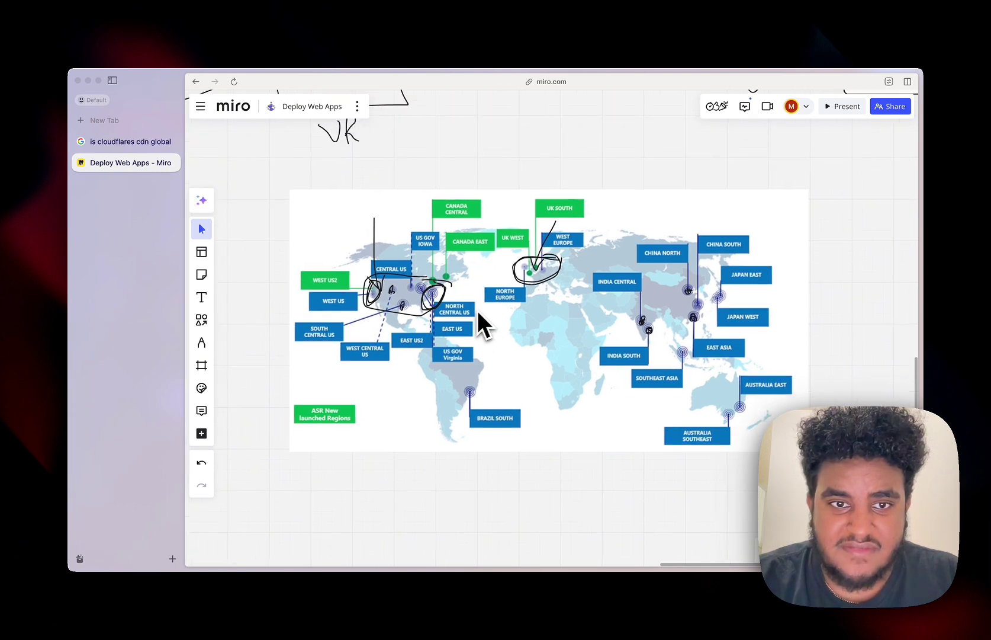
scroll(477, 312, up, 1)
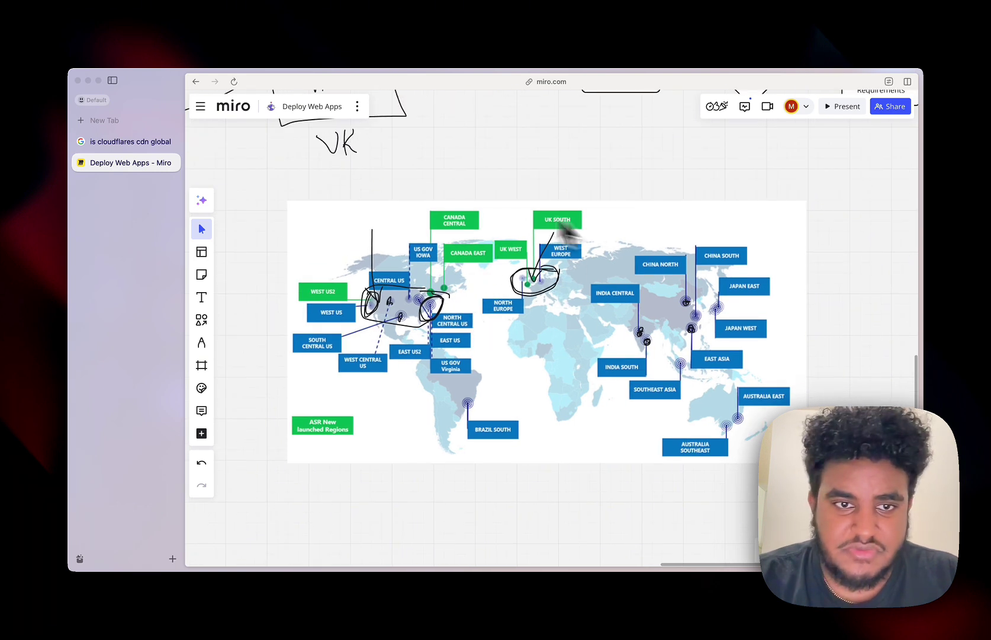
click(371, 309)
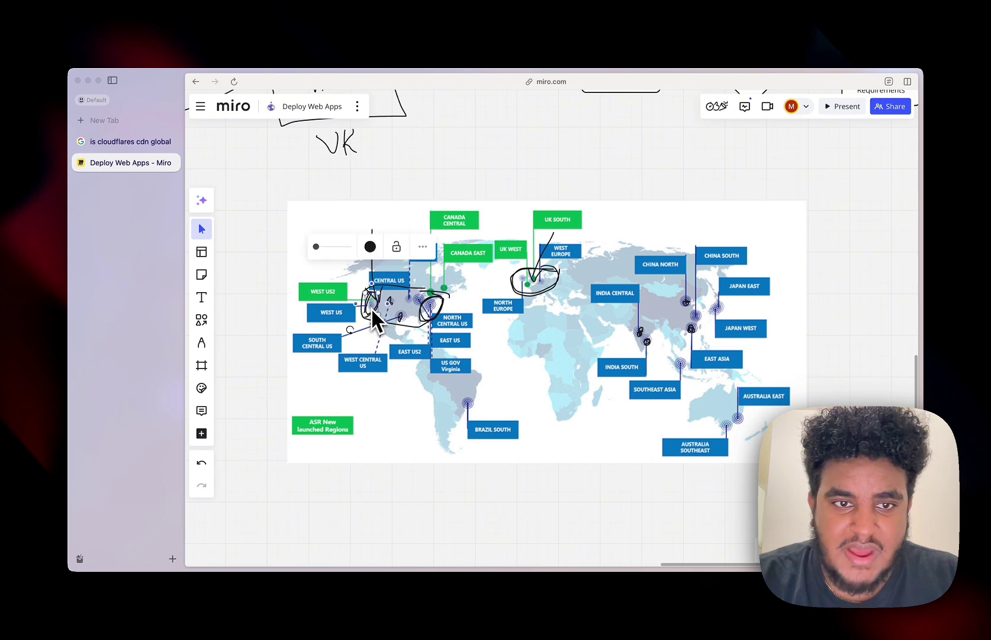
key(Escape)
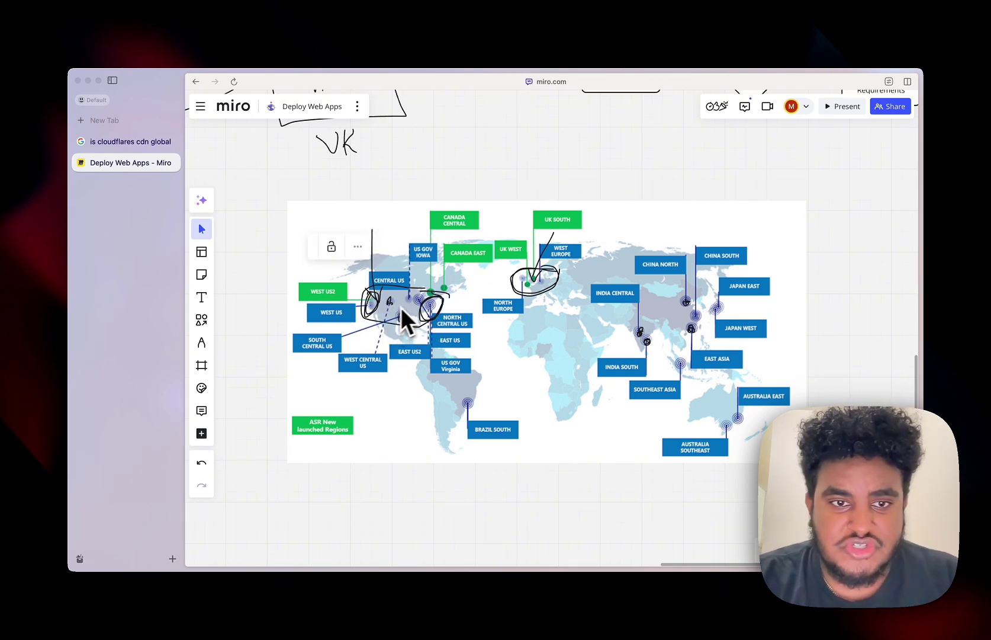
scroll(363, 290, up, 3)
click(363, 290)
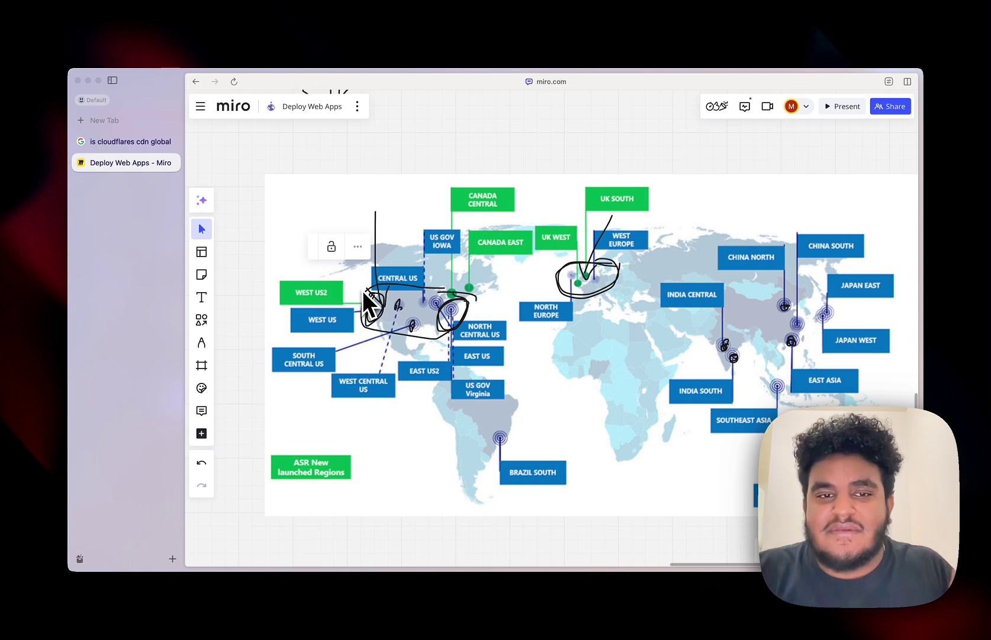
scroll(363, 290, down, 3)
scroll(366, 290, left, 2)
scroll(367, 289, up, 5)
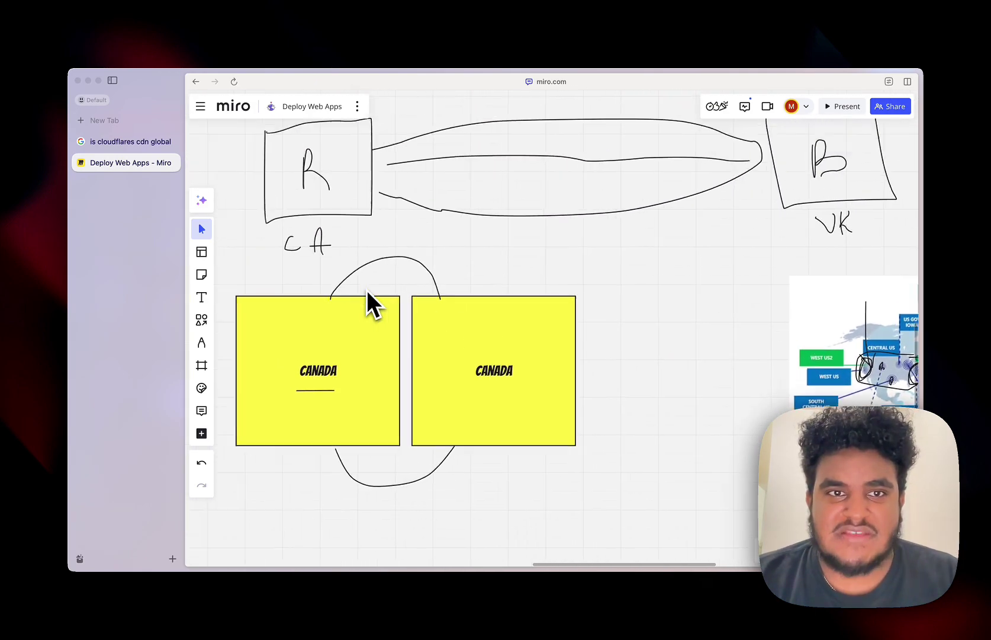
scroll(367, 290, up, 10)
scroll(366, 290, up, 2)
scroll(367, 290, left, 2)
scroll(367, 289, down, 3)
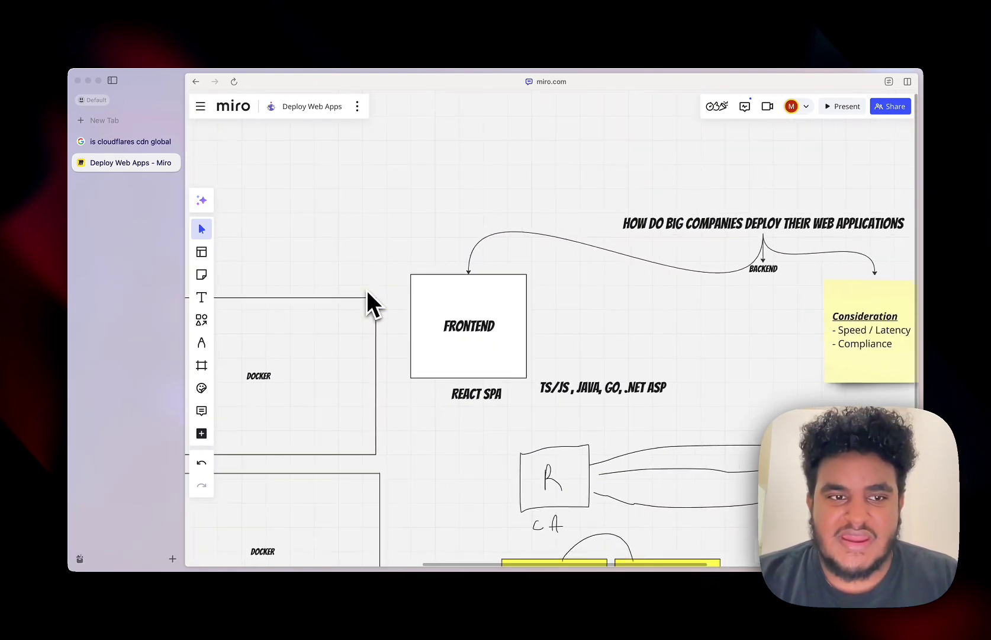
scroll(379, 296, left, 10)
scroll(380, 296, left, 3)
scroll(380, 296, up, 2)
scroll(380, 296, up, 2)
click(421, 228)
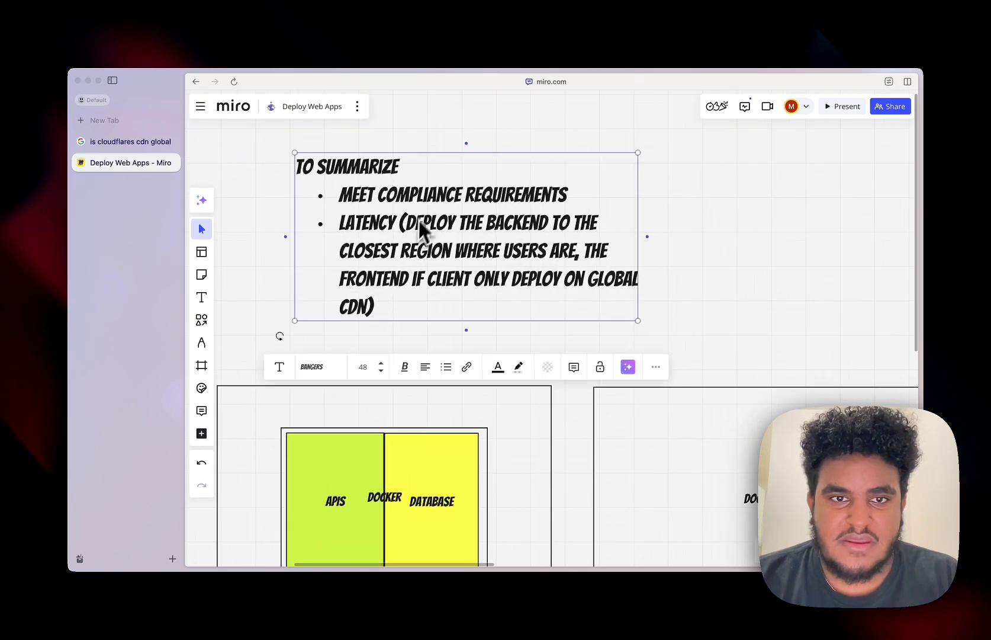
triple_click(408, 228)
double_click(416, 194)
scroll(416, 194, down, 2)
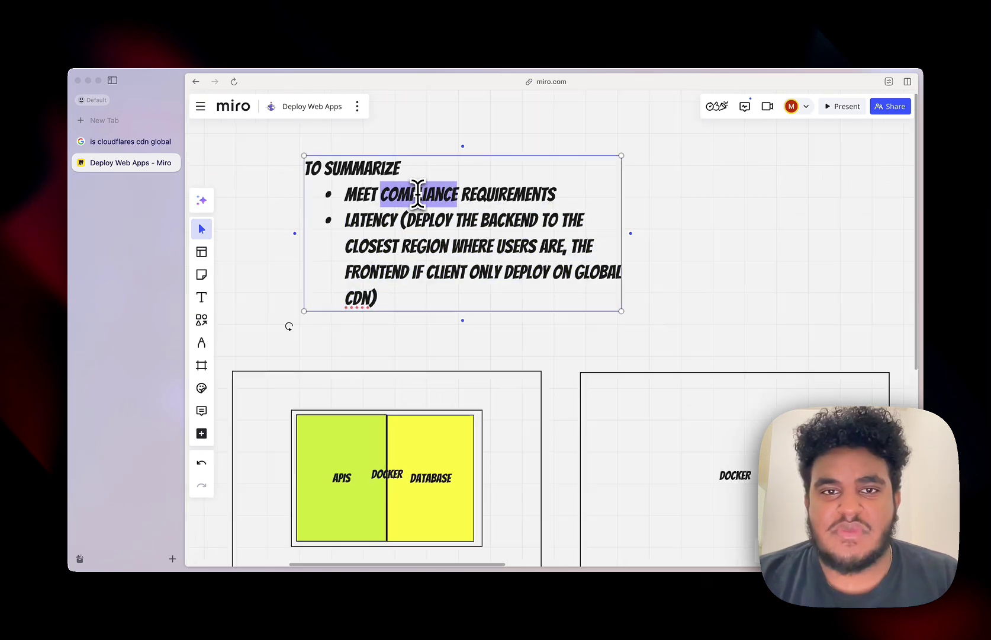
scroll(418, 201, right, 12)
scroll(419, 195, right, 3)
scroll(419, 196, up, 2)
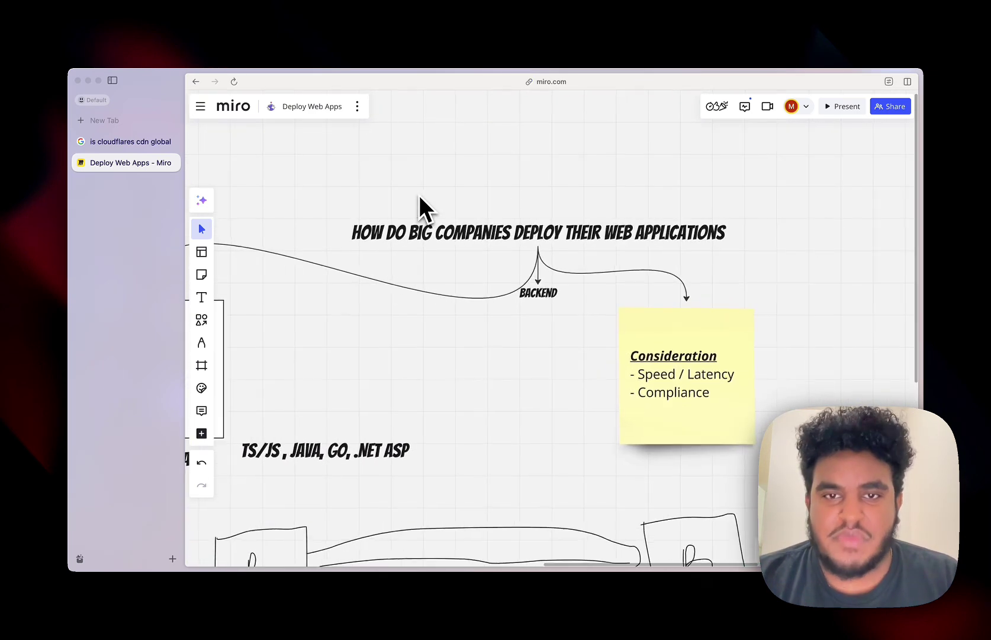
scroll(419, 195, down, 1)
scroll(419, 195, up, 1)
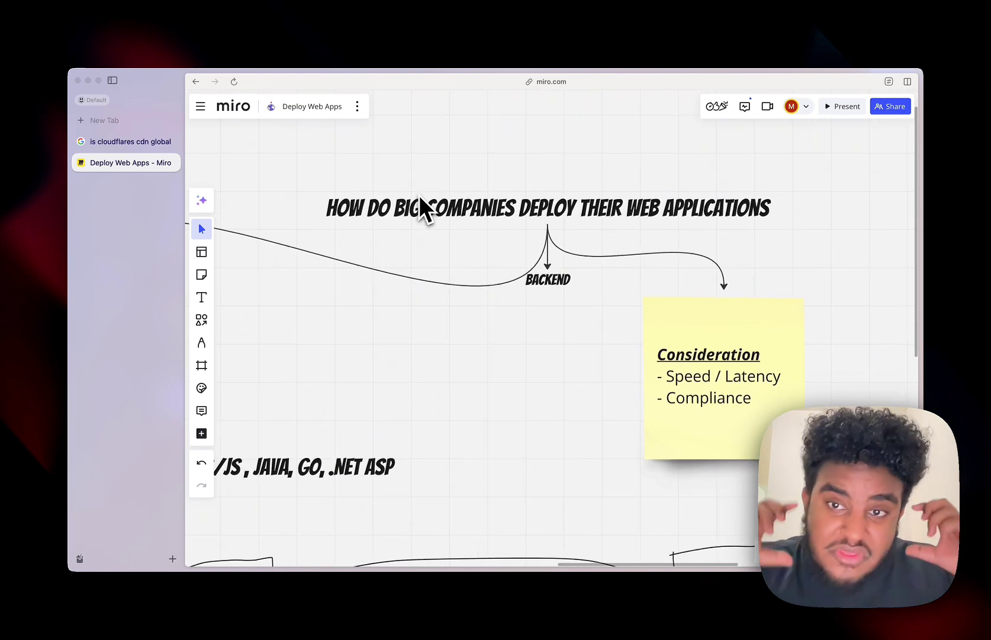
scroll(419, 195, up, 3)
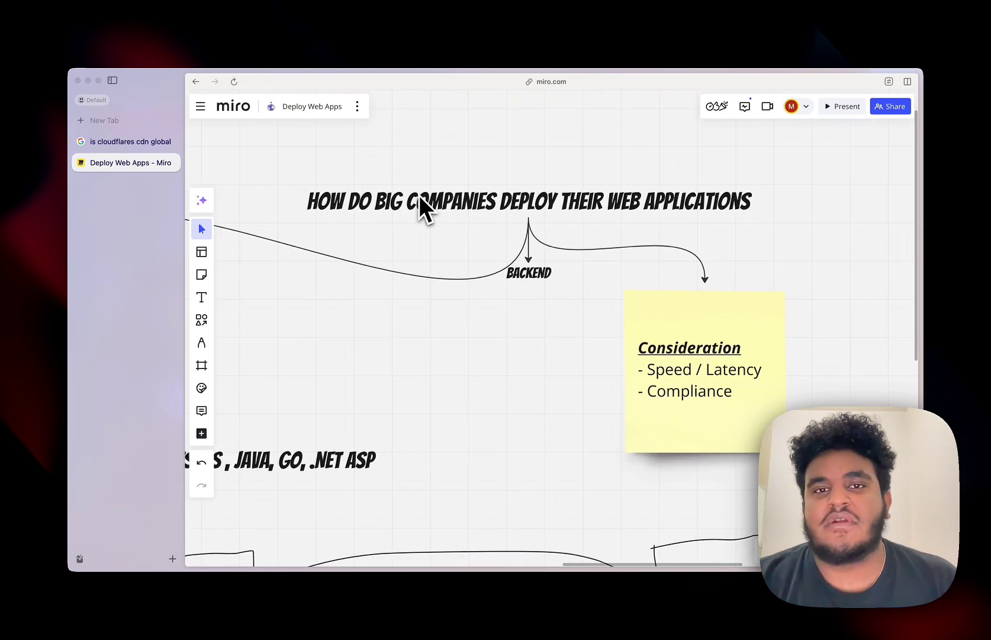
scroll(419, 196, down, 1)
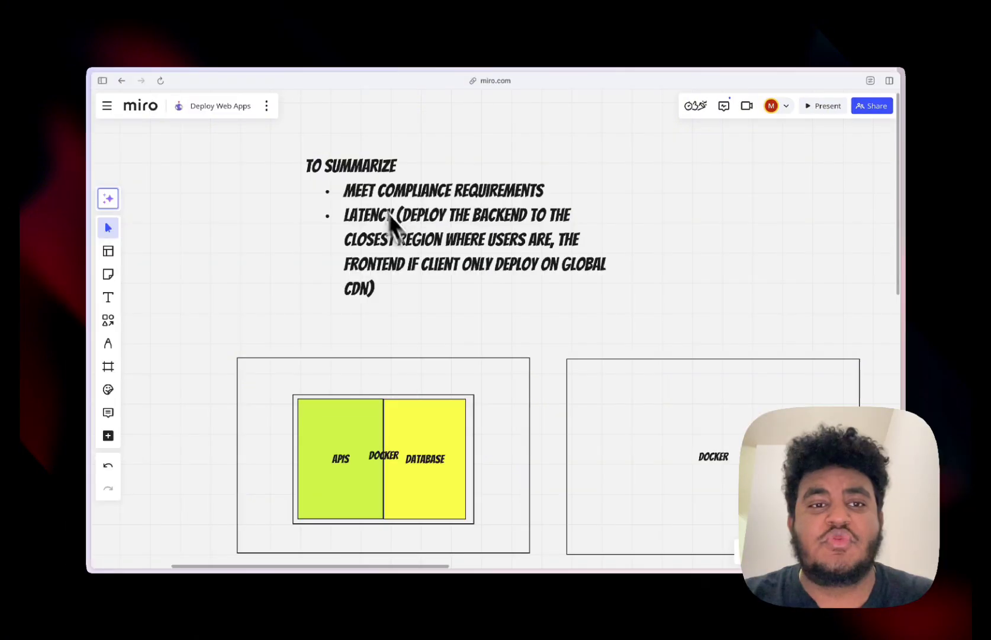
click(389, 189)
click(281, 187)
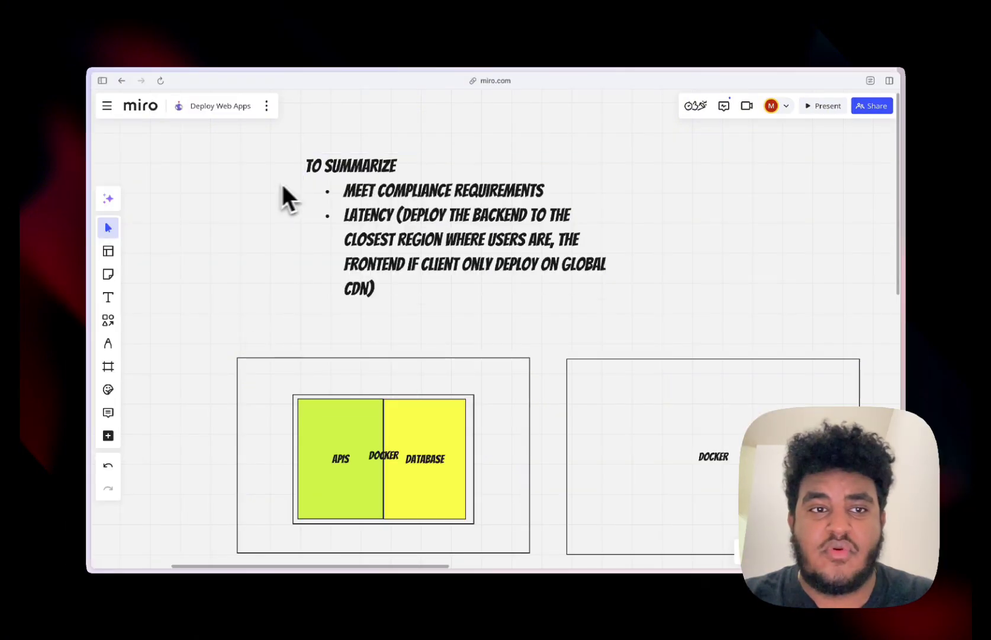
Step: Select all board objects as AI context and generate a document from 'summarize everything on the board'
click(109, 199)
scroll(446, 269, down, 2)
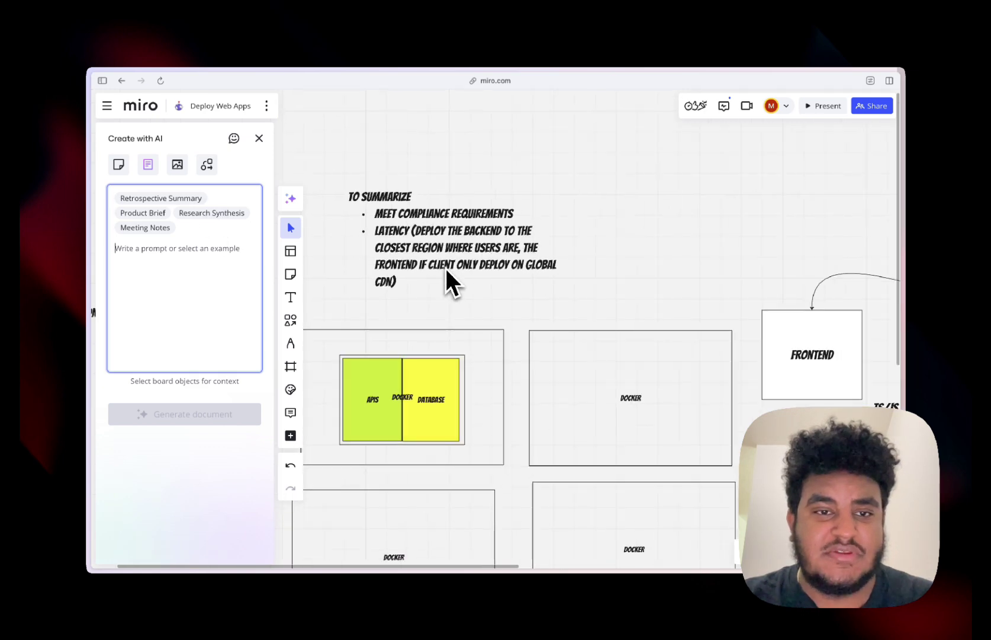
click(446, 268)
key(ctrl+a)
scroll(516, 310, right, 3)
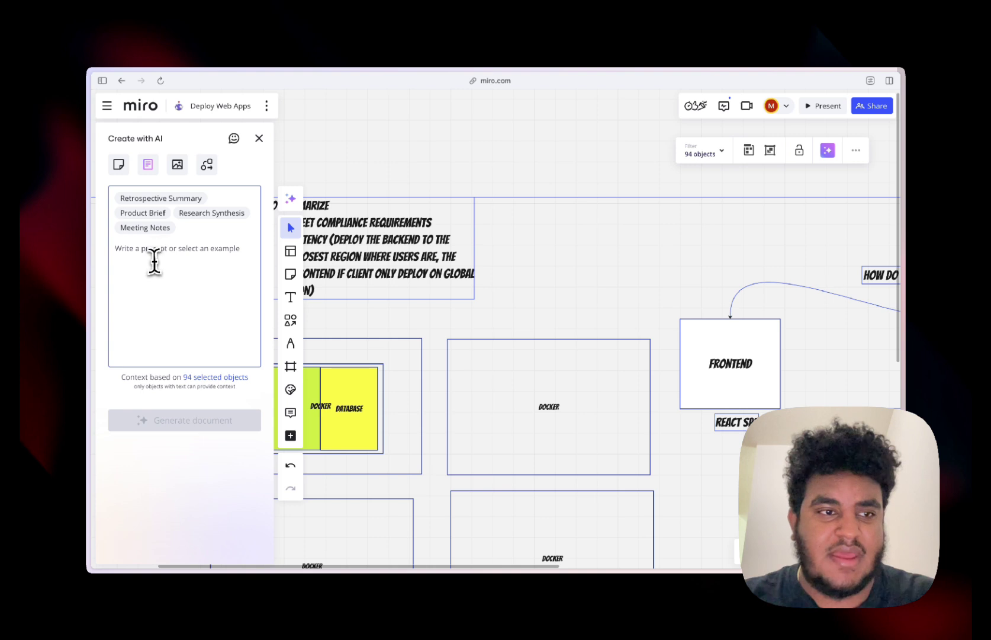
click(152, 250)
text(summariz)
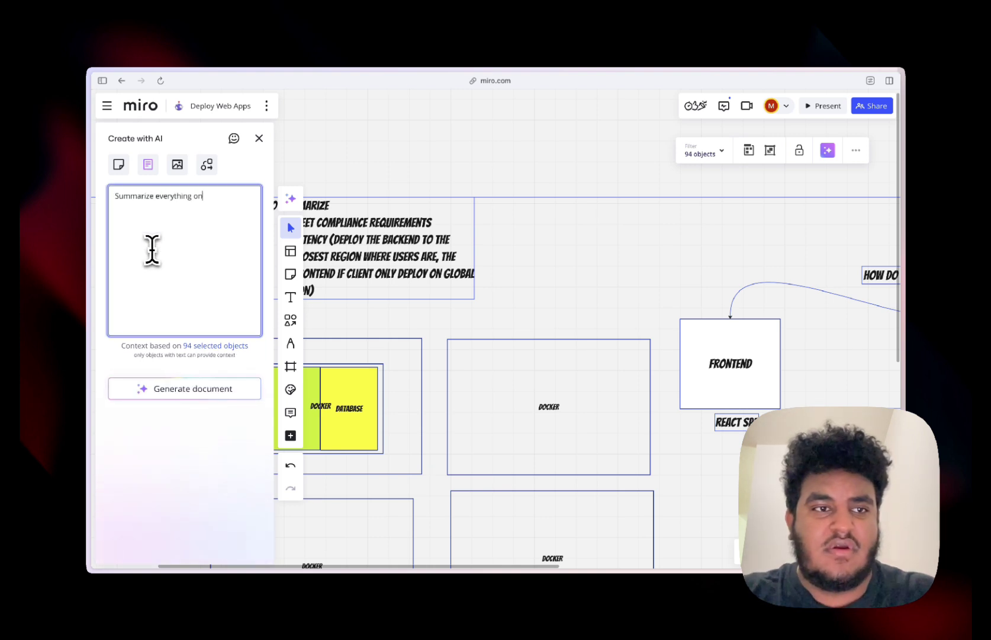
text(e everything on the board)
click(178, 388)
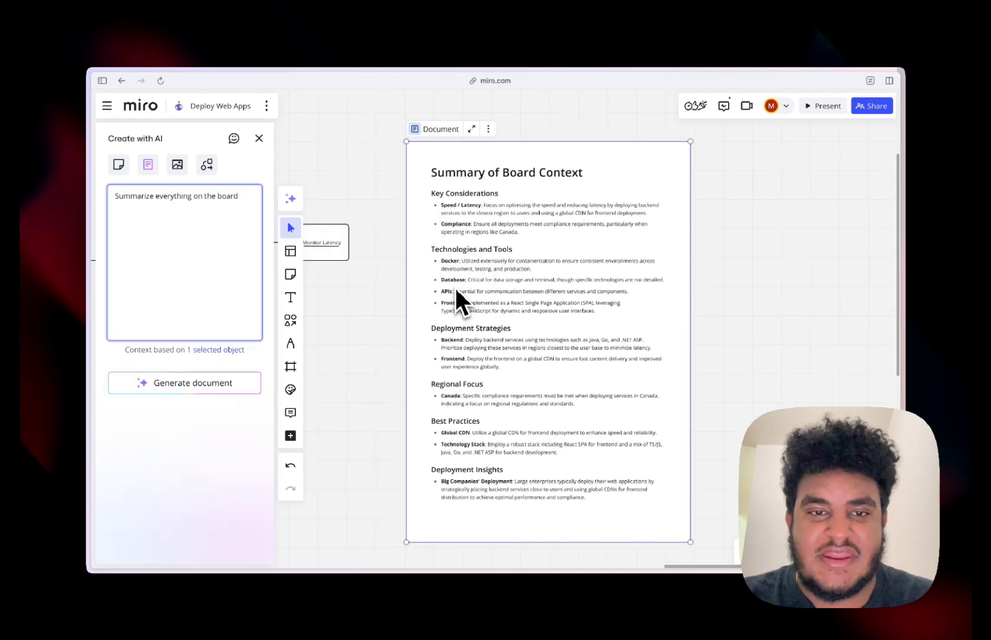
Step: Scroll through the generated Summary of Board Context document to read its sections
scroll(453, 306, down, 1)
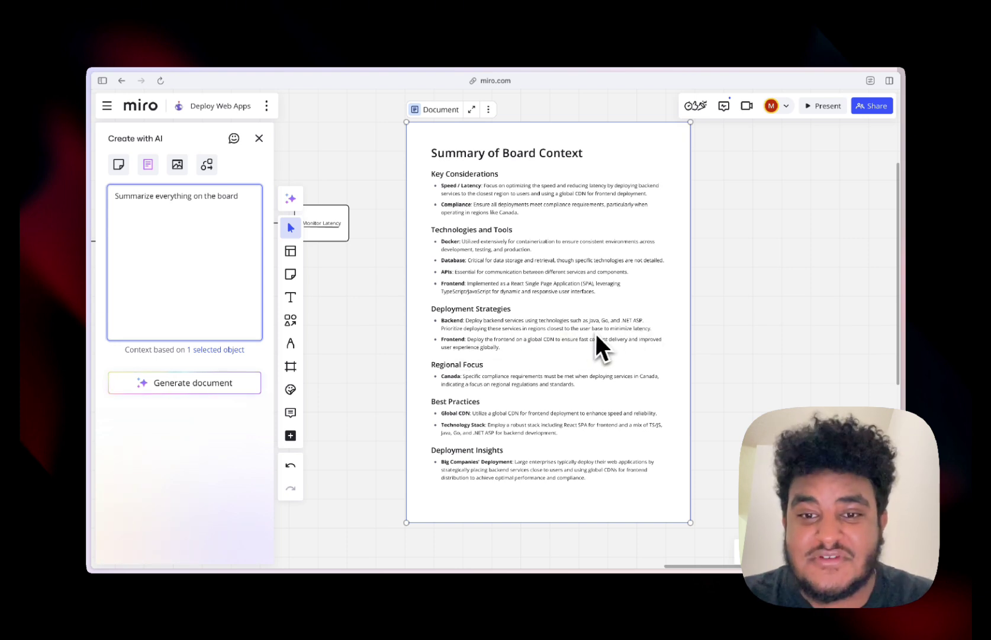
scroll(648, 333, up, 2)
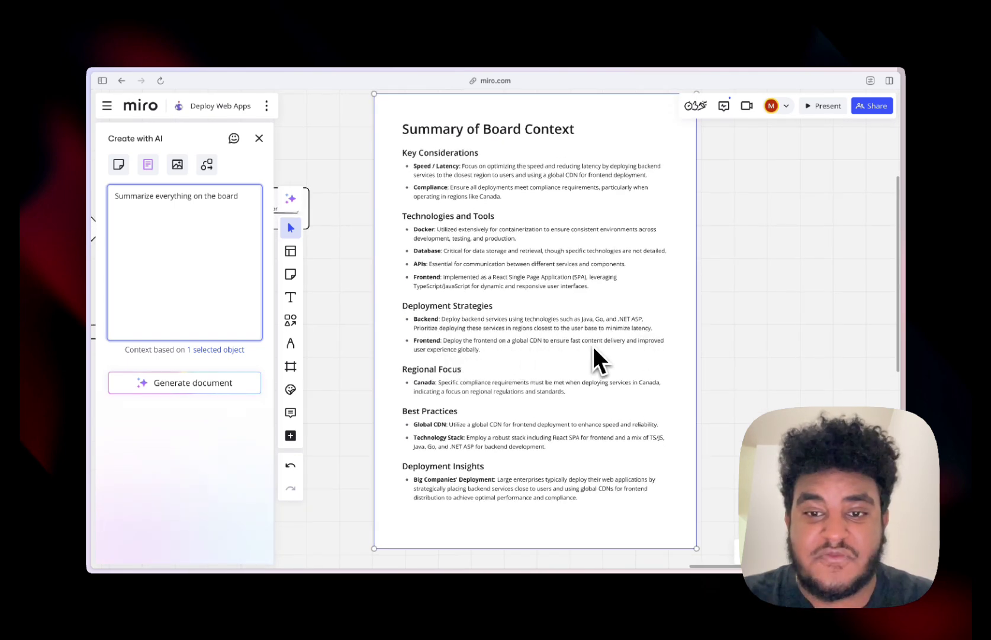
scroll(499, 356, down, 1)
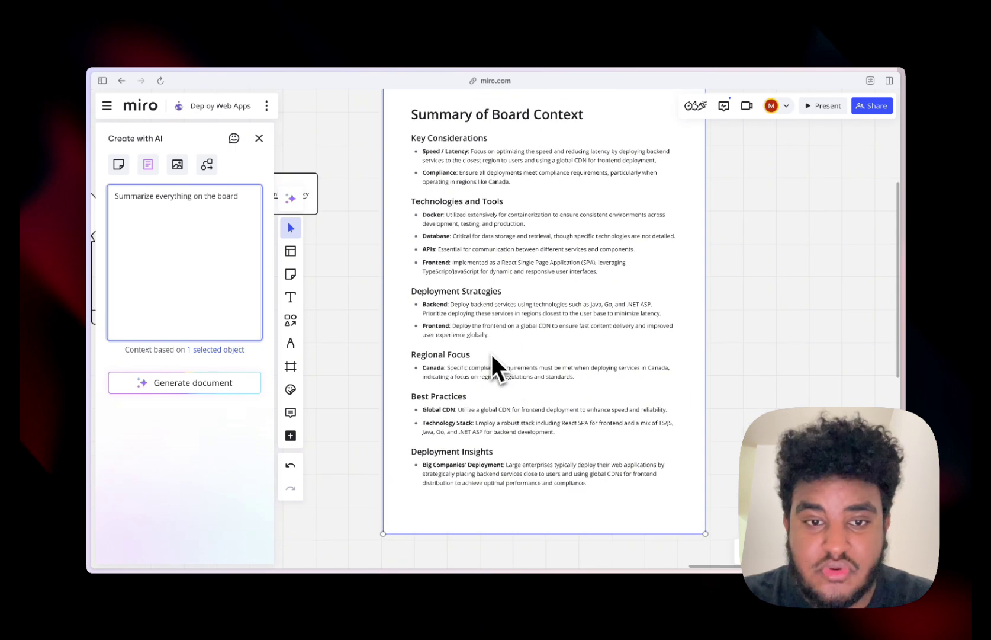
scroll(471, 343, down, 2)
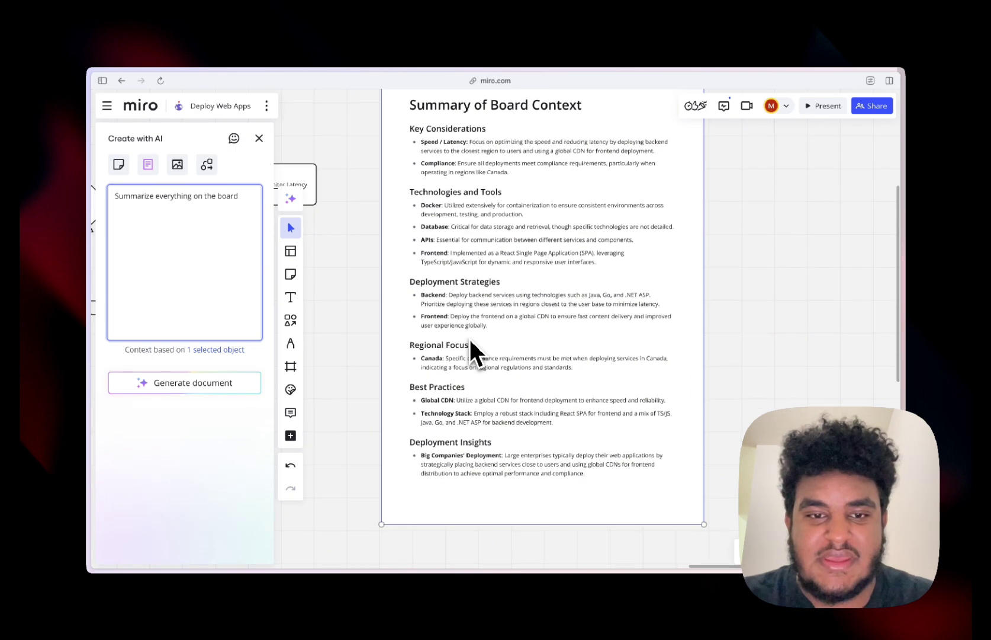
scroll(506, 365, down, 1)
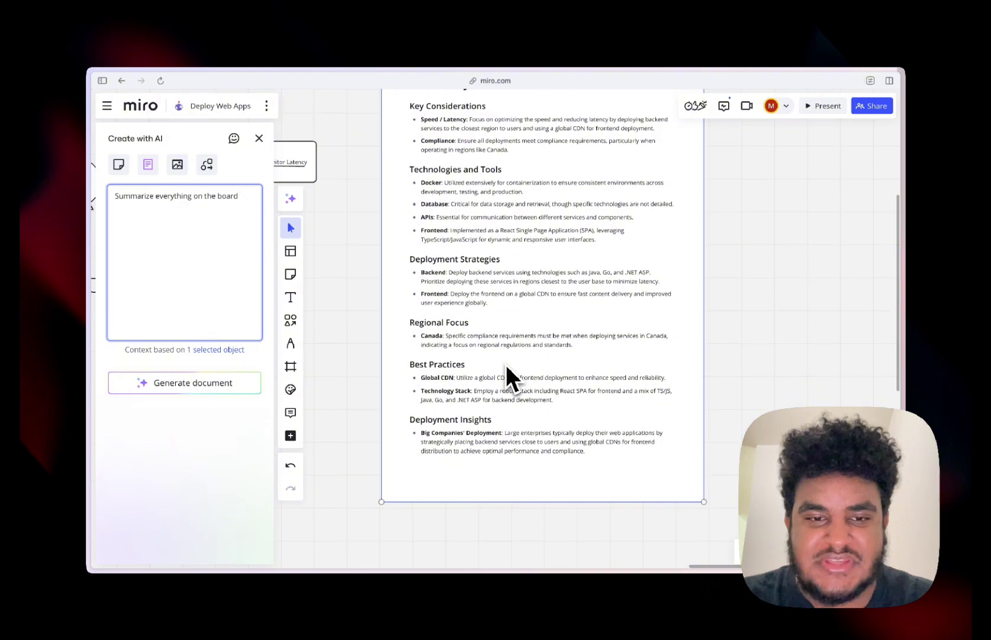
click(440, 373)
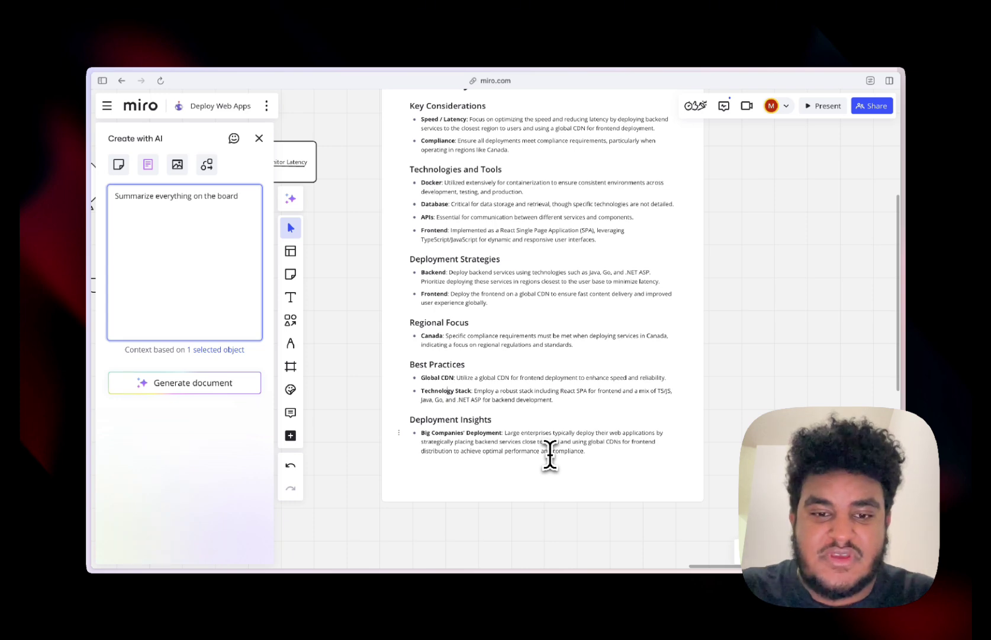
scroll(551, 454, up, 1)
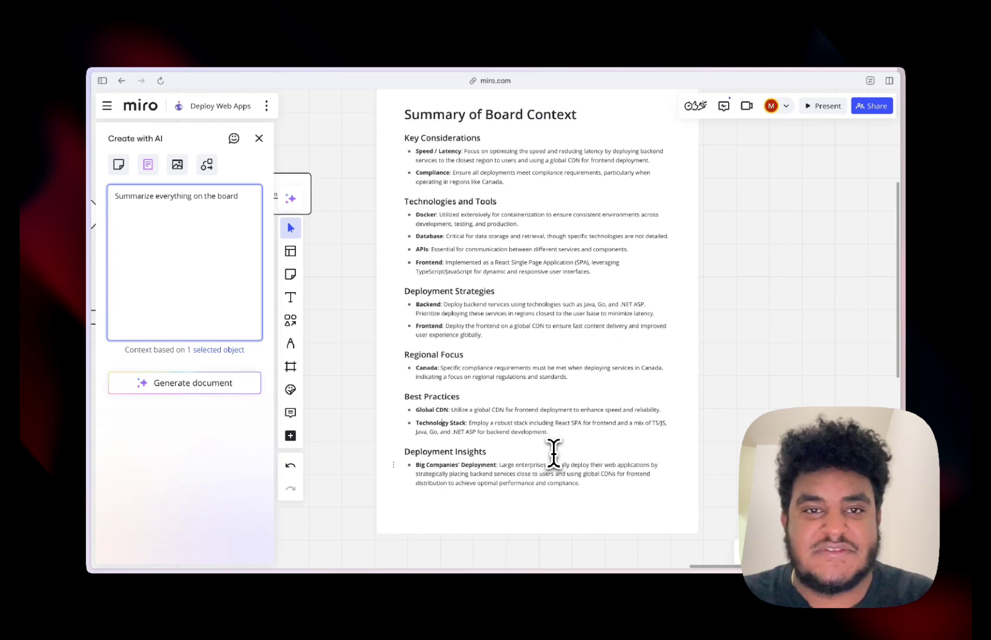
scroll(554, 454, down, 2)
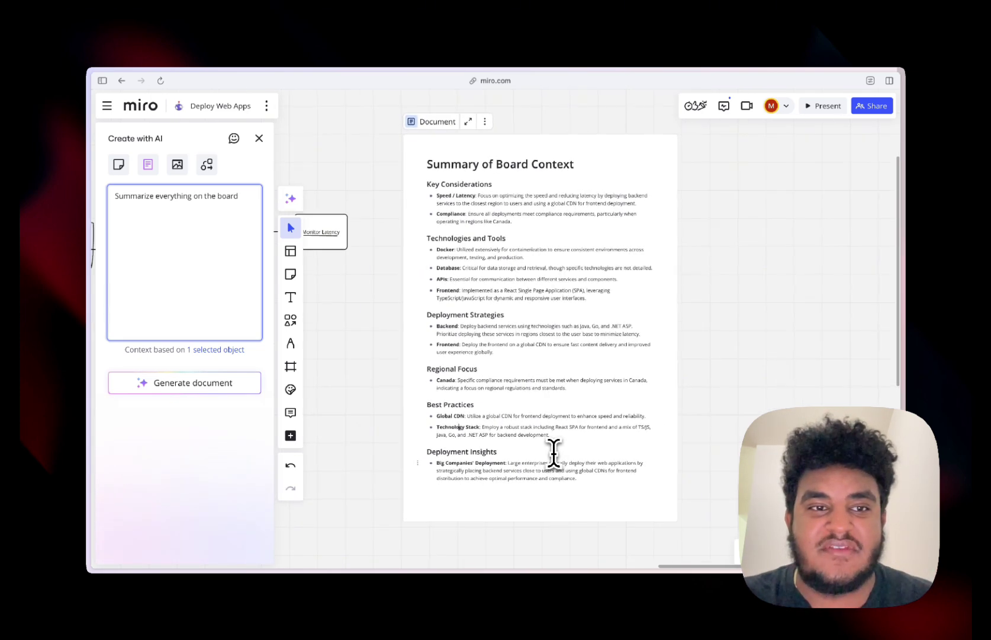
scroll(555, 454, left, 5)
Step: Set Create with AI to Mind Map and replace the prompt with one about closest-region backend deployment
scroll(556, 454, right, 3)
click(207, 164)
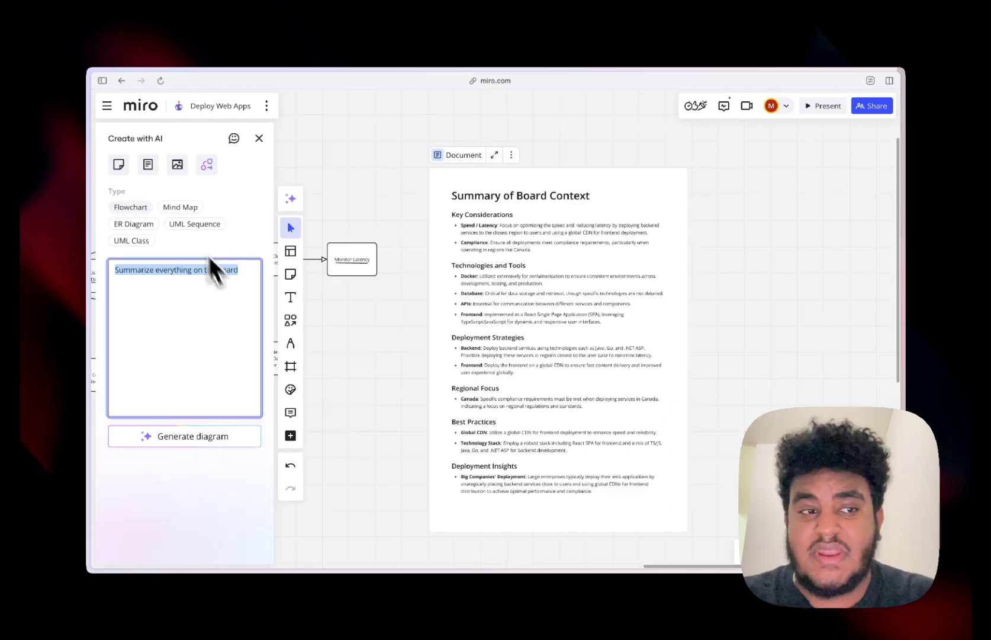
click(181, 207)
triple_click(179, 270)
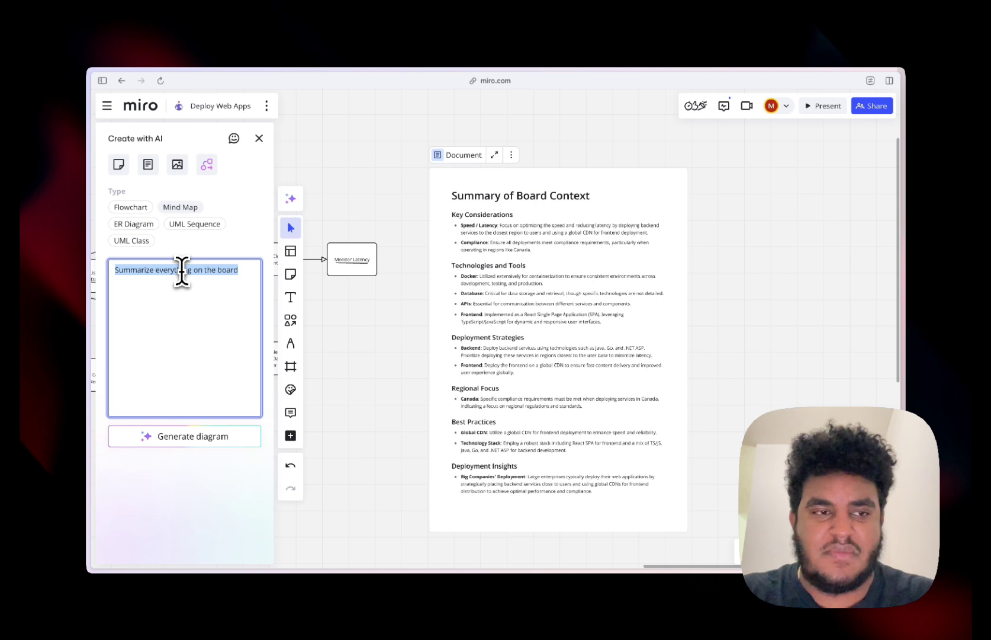
text(Create a mind map for me)
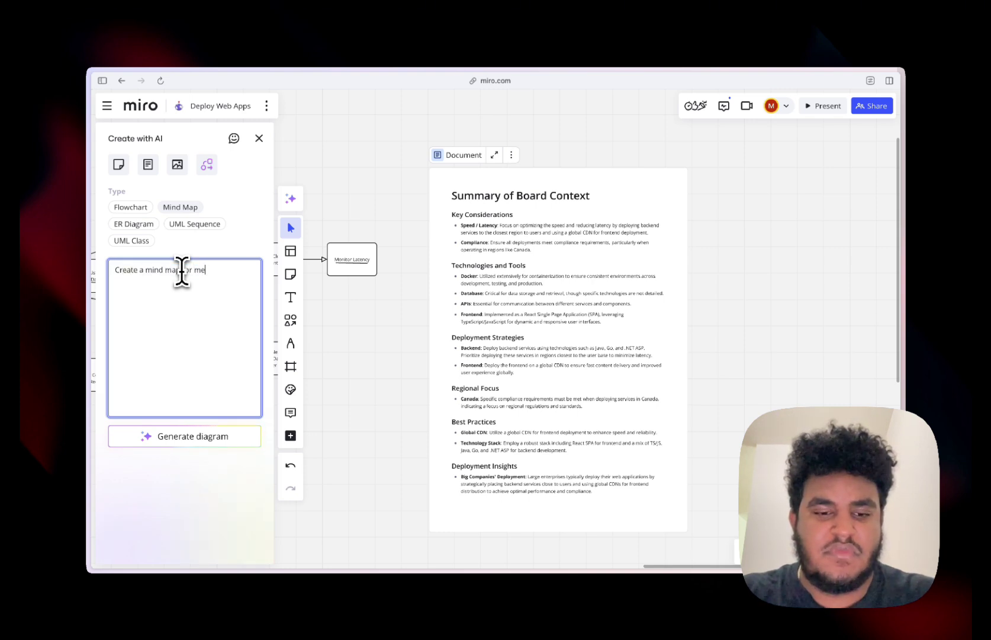
text( to use when deploying my back)
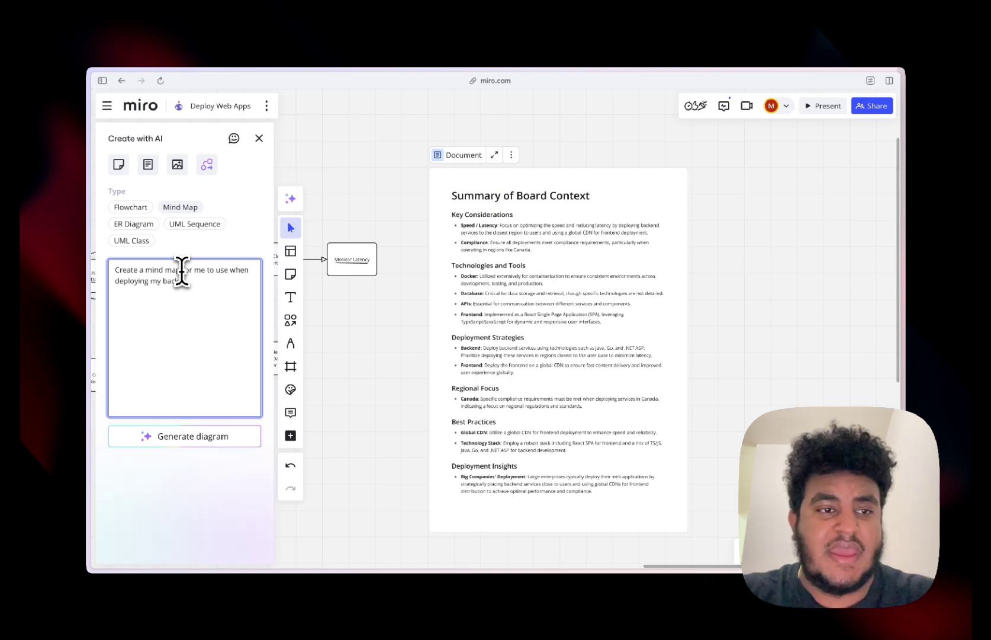
text(end to the closest re)
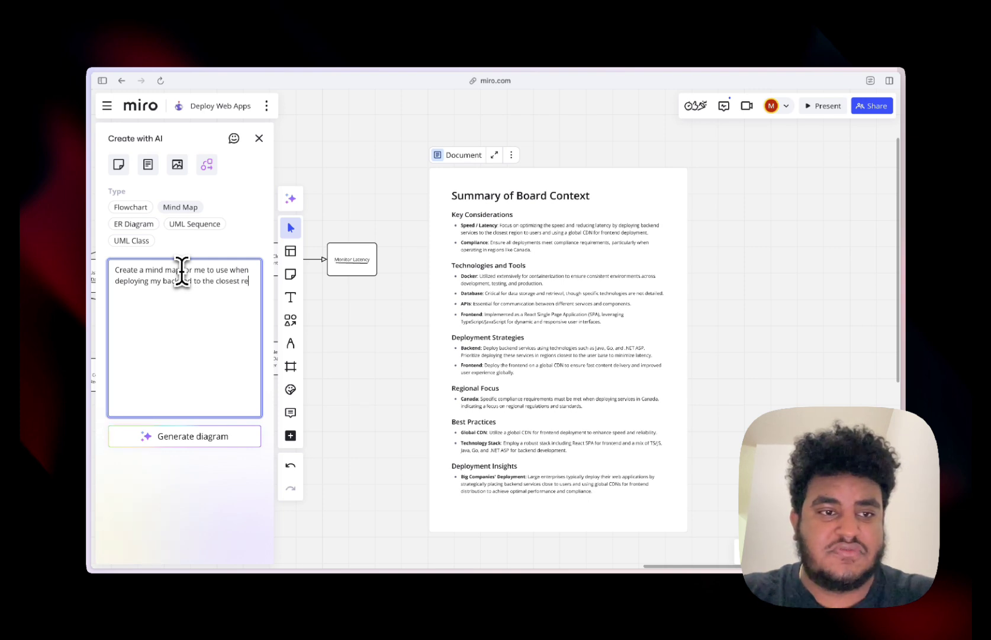
text(gion of a user whilst stil)
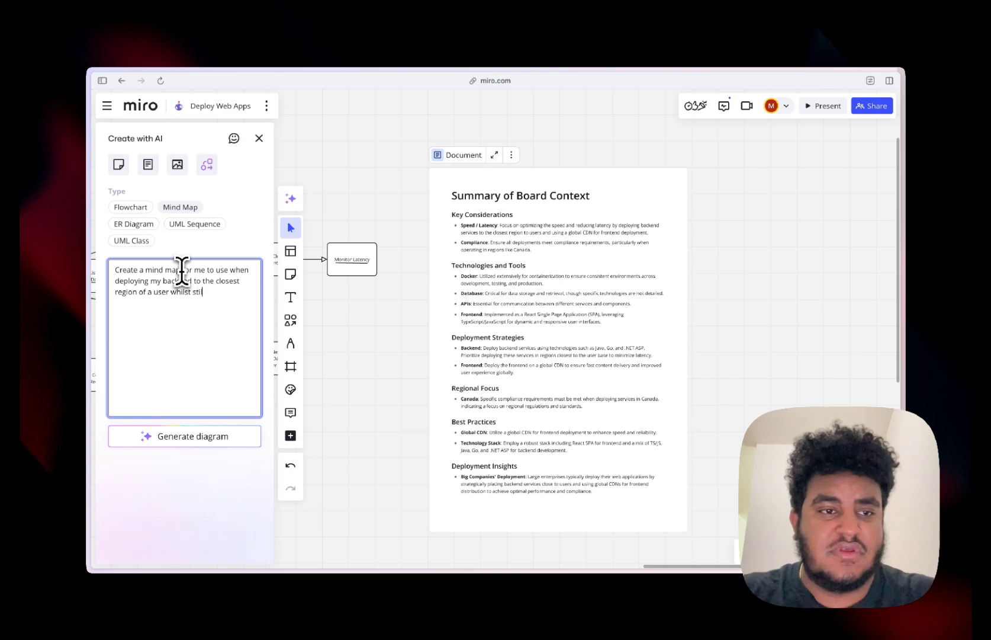
text(l being compliant)
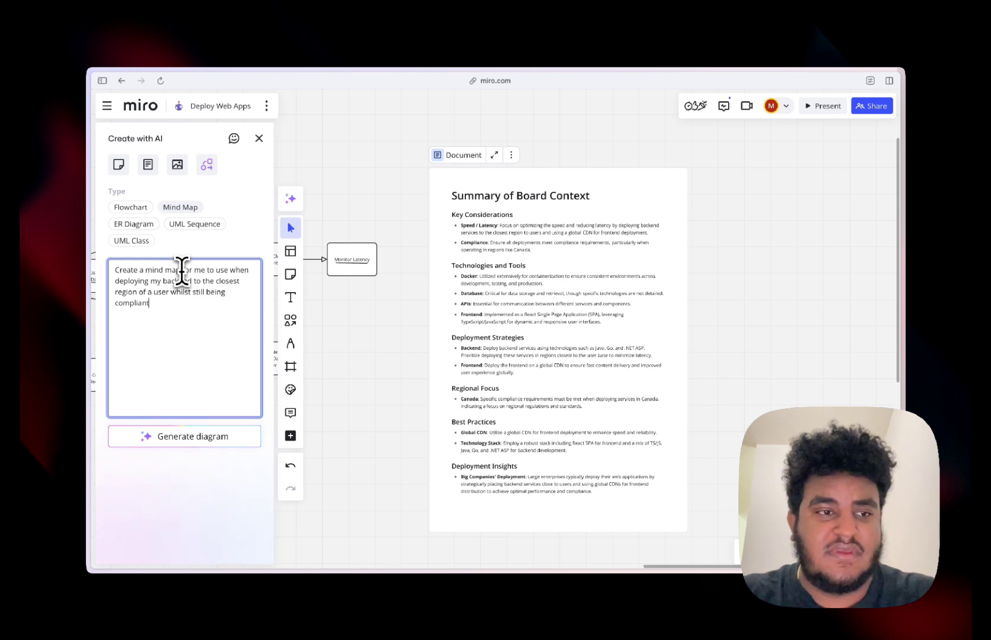
Step: Generate the mind map and inspect its central 'Deploying Backend to Closest Region' node
click(190, 432)
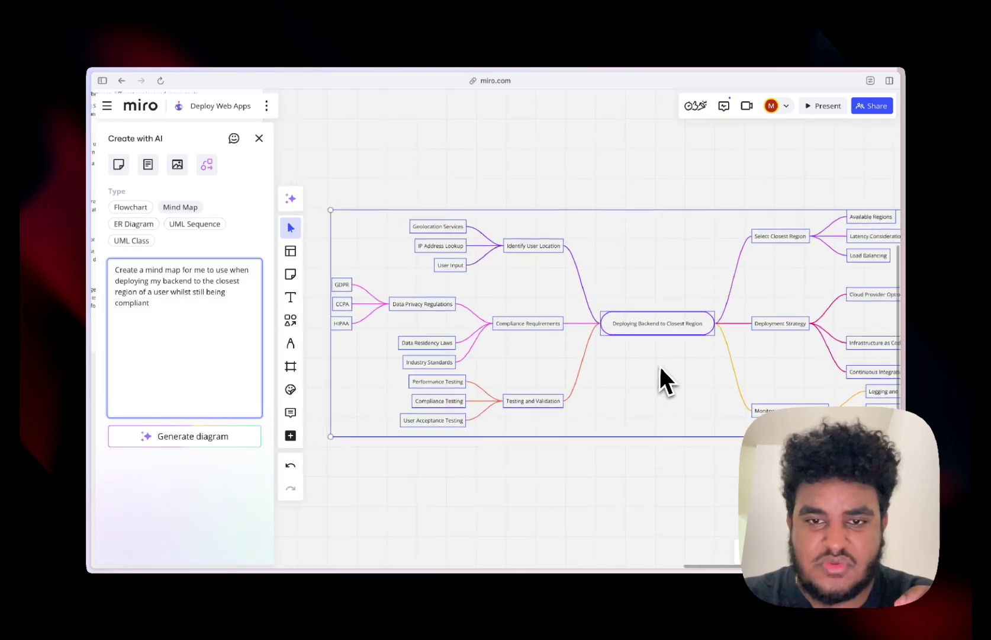
click(661, 367)
click(627, 321)
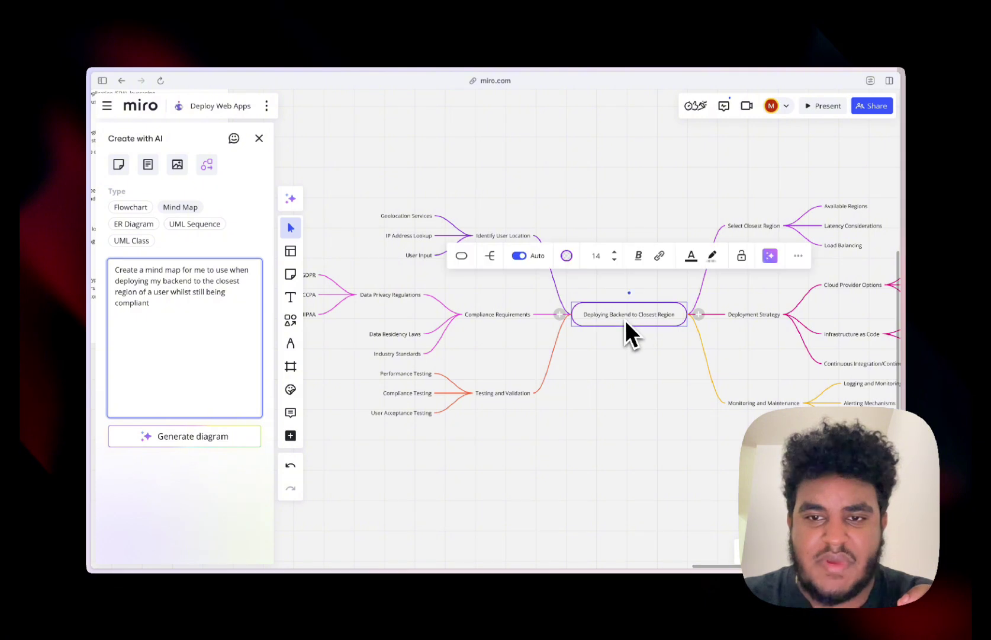
click(666, 347)
scroll(665, 346, right, 1)
scroll(665, 346, up, 1)
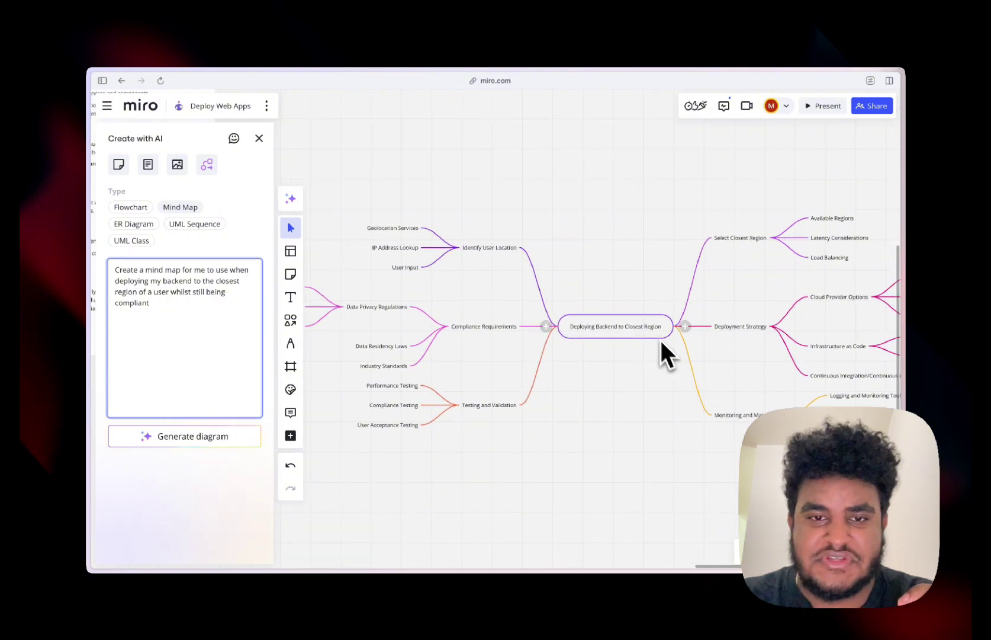
Step: Inspect the Identify User Location, Compliance Requirements and Testing and Validation branches
click(490, 329)
click(536, 190)
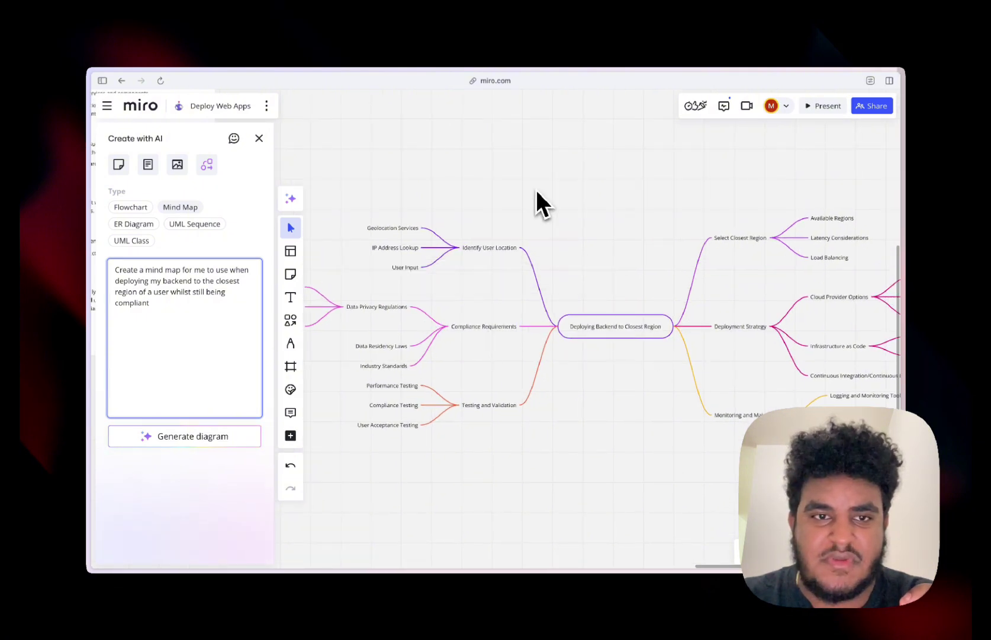
click(480, 250)
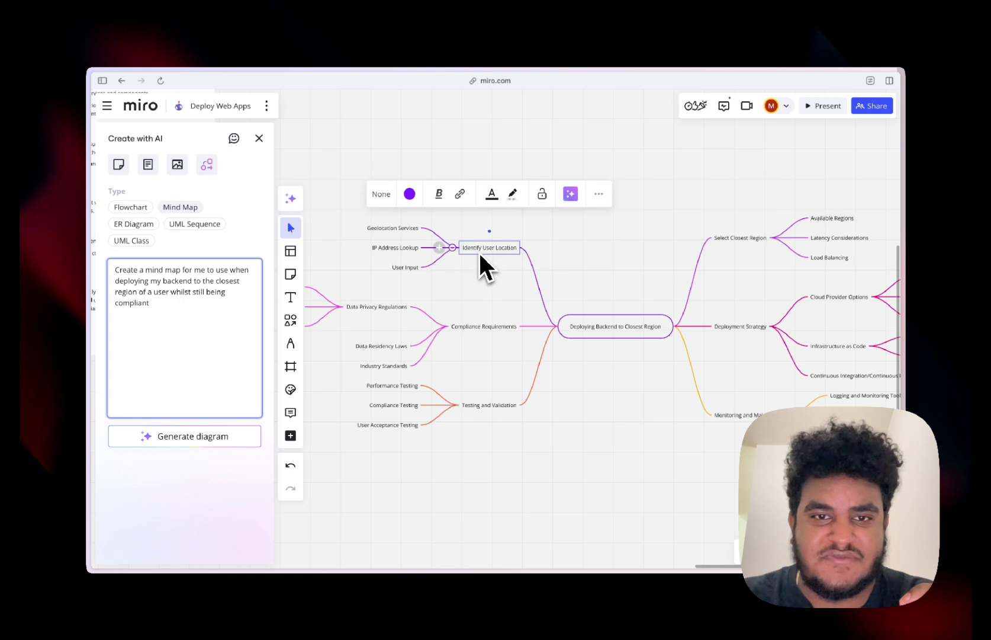
click(417, 231)
scroll(492, 309, left, 3)
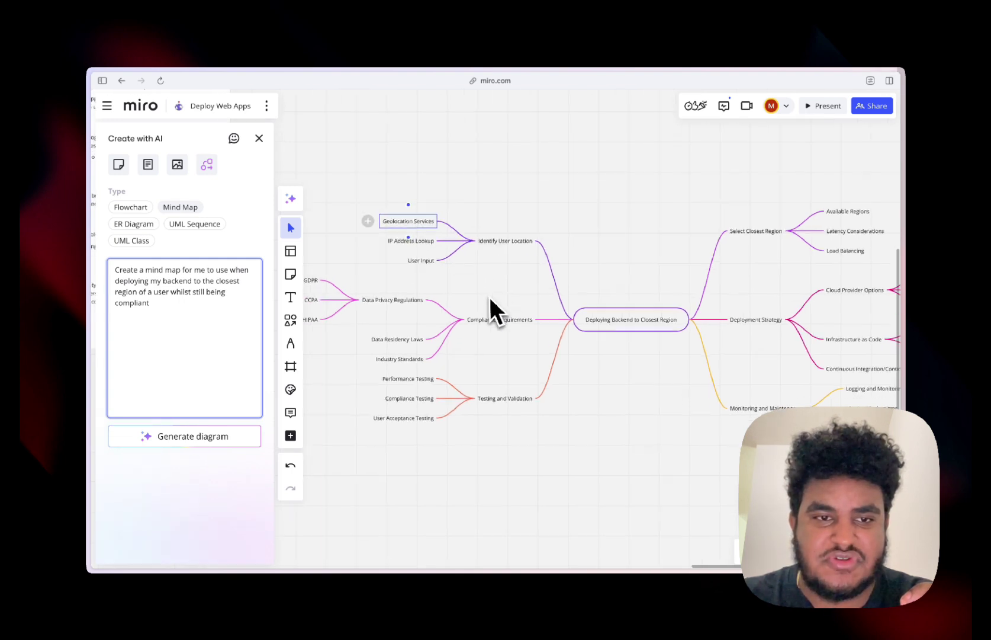
click(543, 323)
click(436, 301)
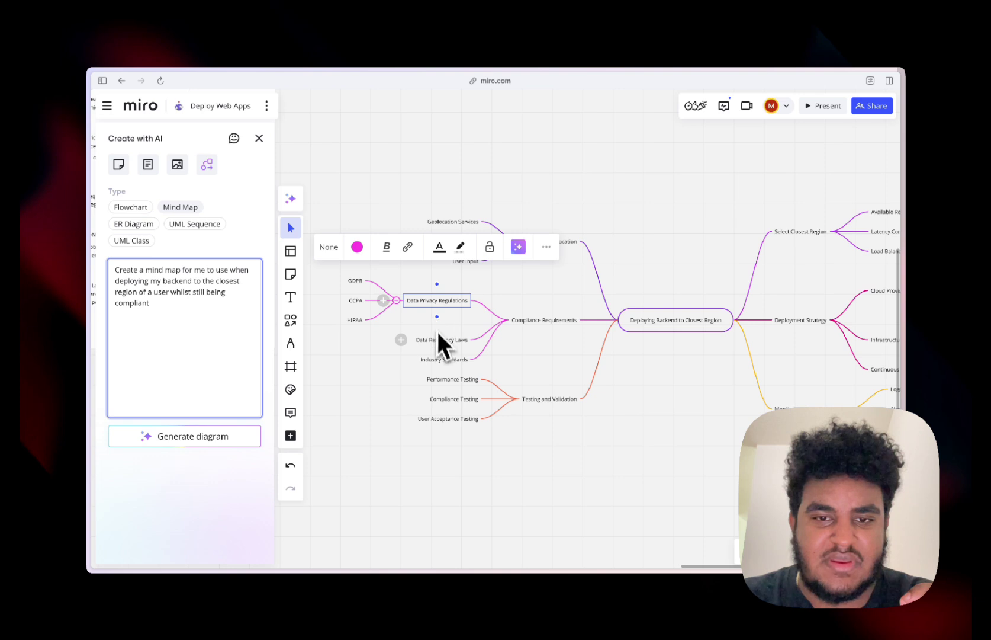
click(561, 406)
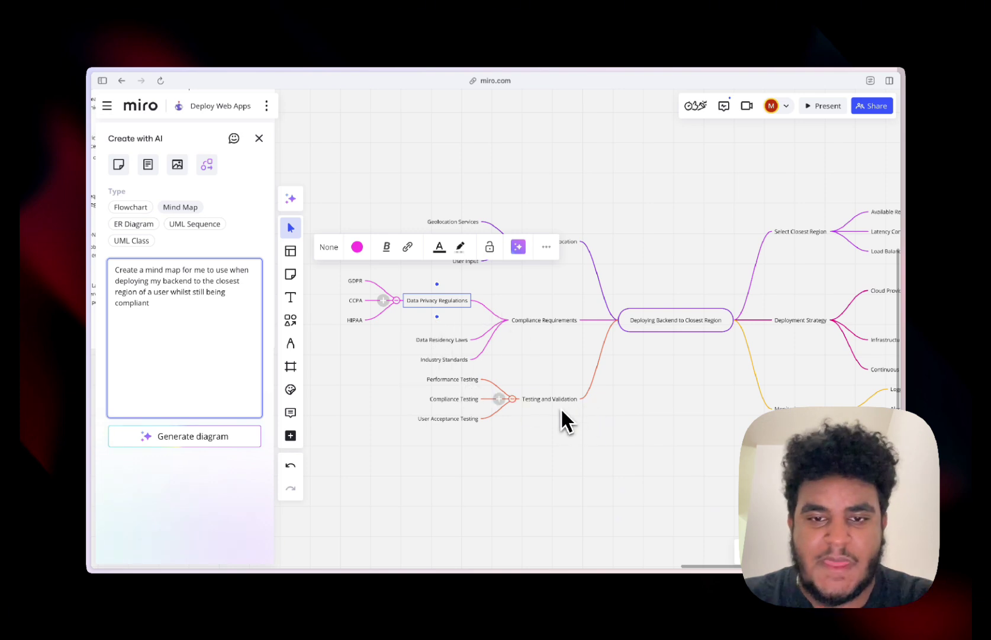
click(636, 403)
scroll(636, 401, right, 8)
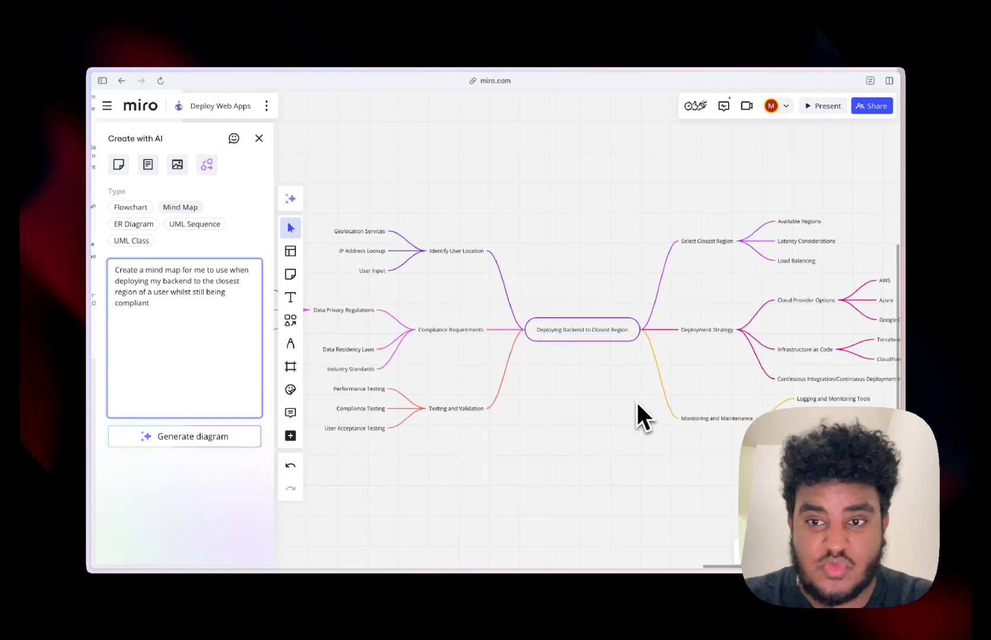
Step: Inspect Select Closest Region nodes (latency, load balancing, AWS, Terraform, CI/CD) and Monitoring and Maintenance
click(551, 248)
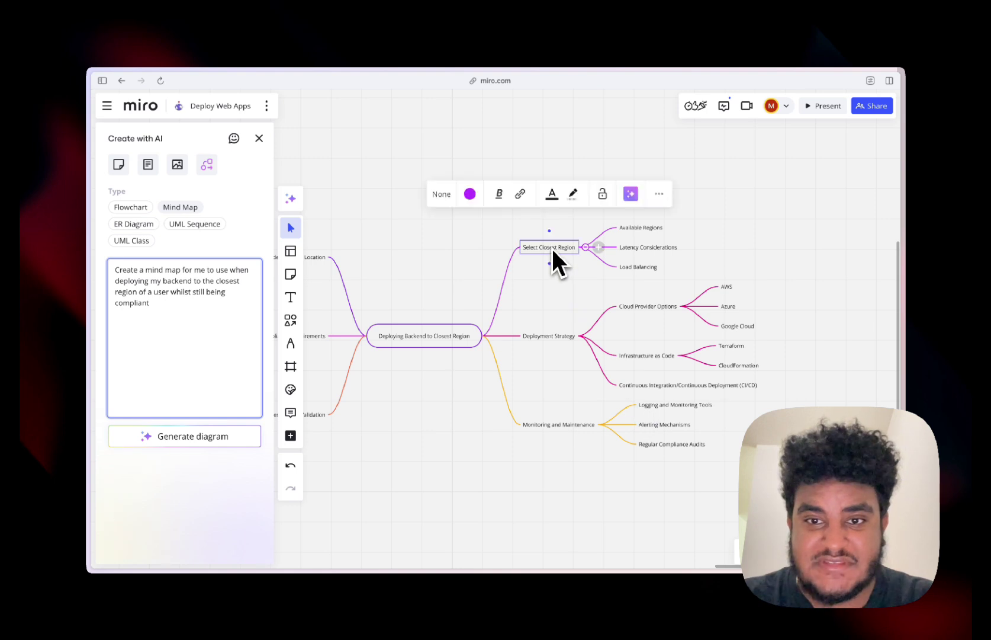
click(632, 249)
click(635, 268)
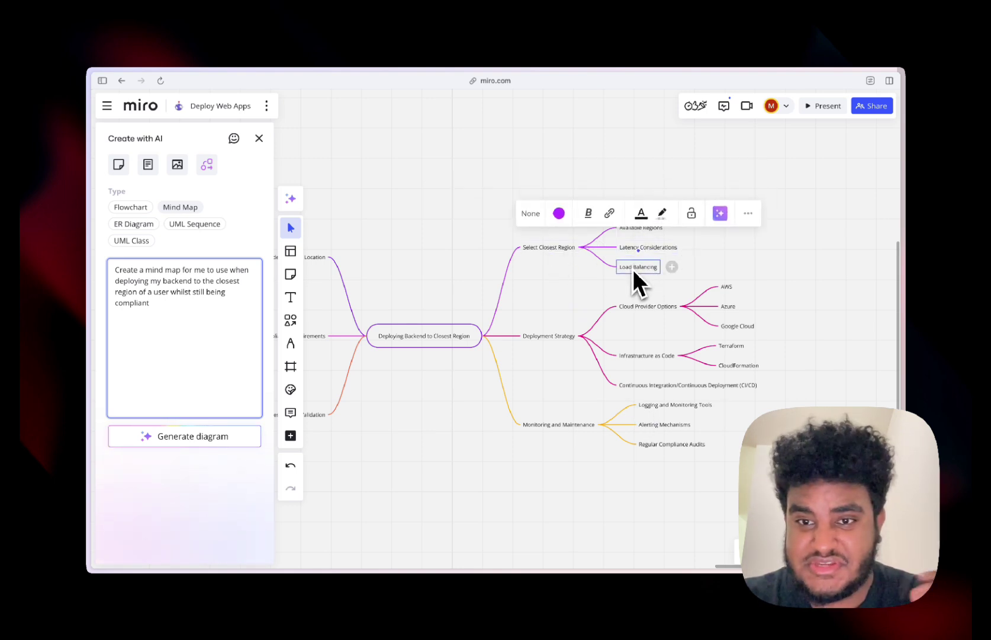
scroll(627, 277, down, 1)
click(630, 284)
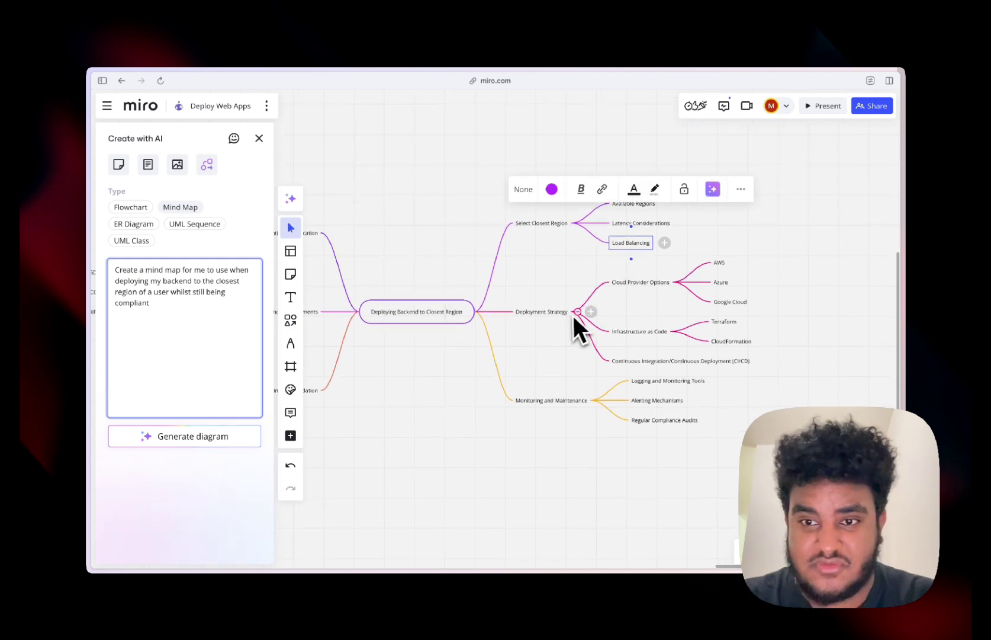
click(719, 263)
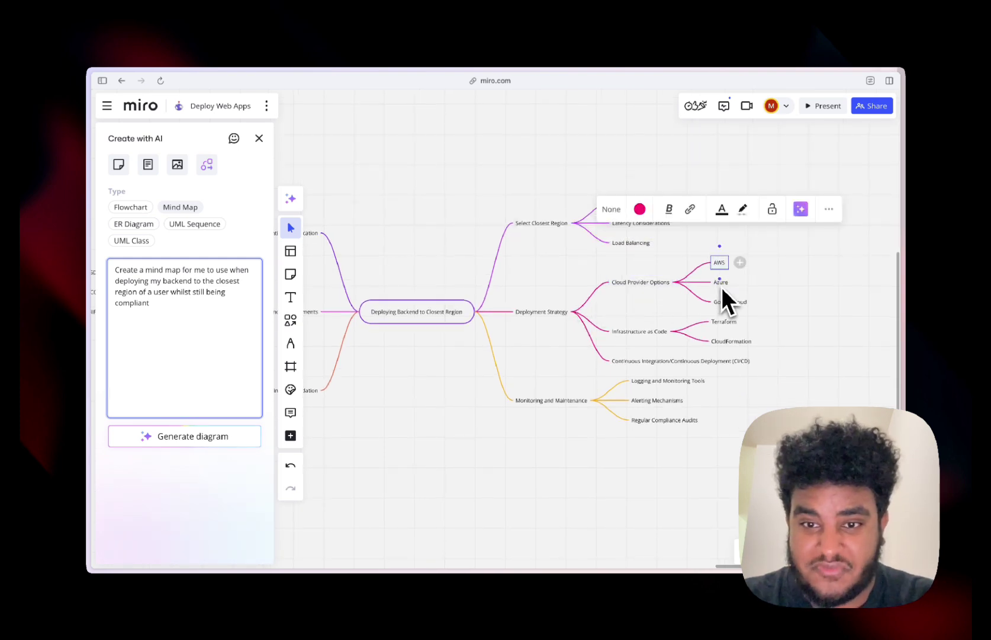
click(636, 333)
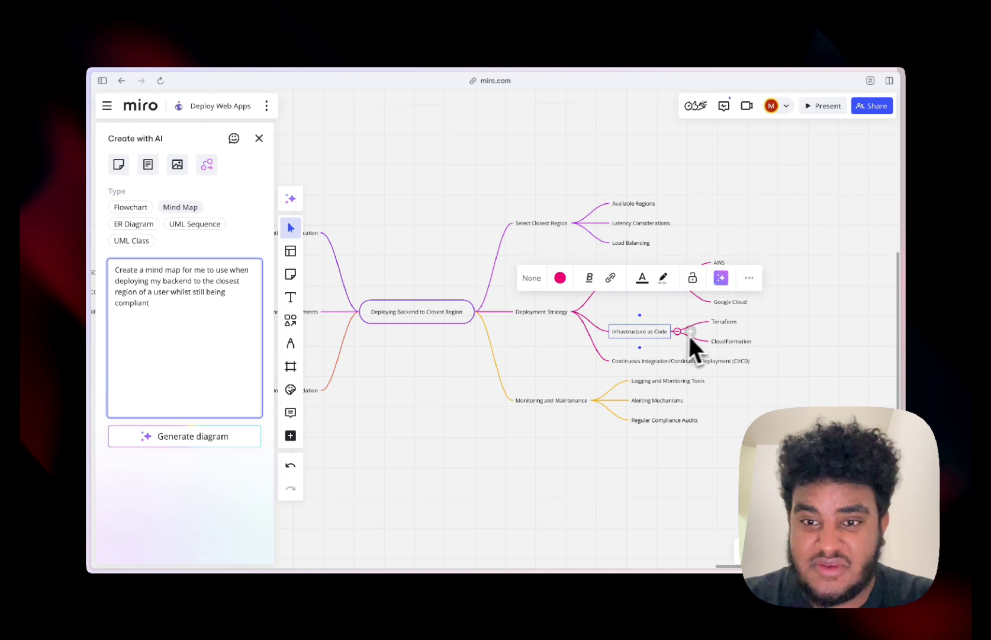
click(728, 322)
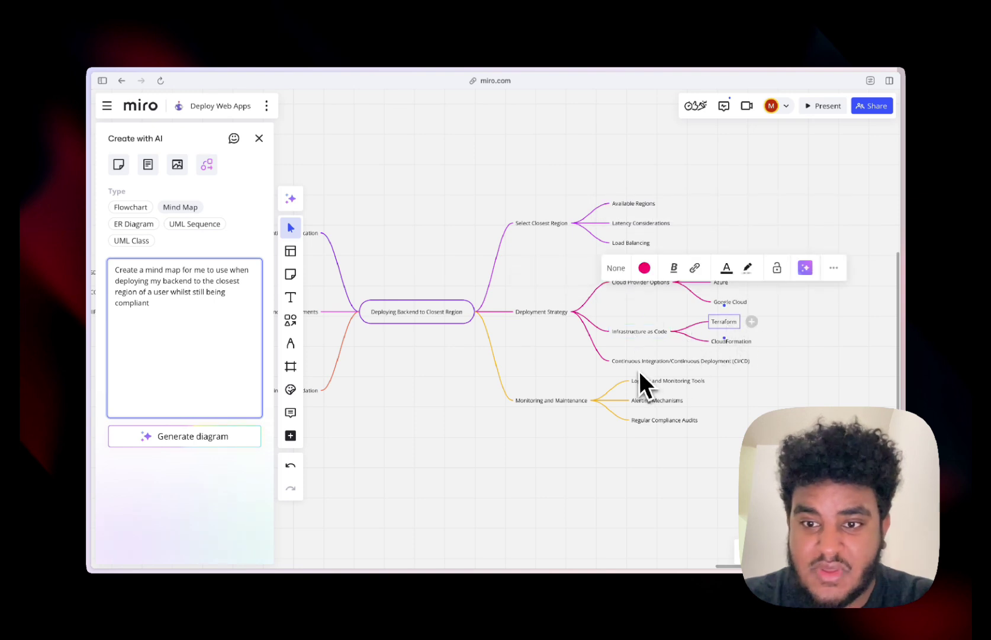
click(657, 362)
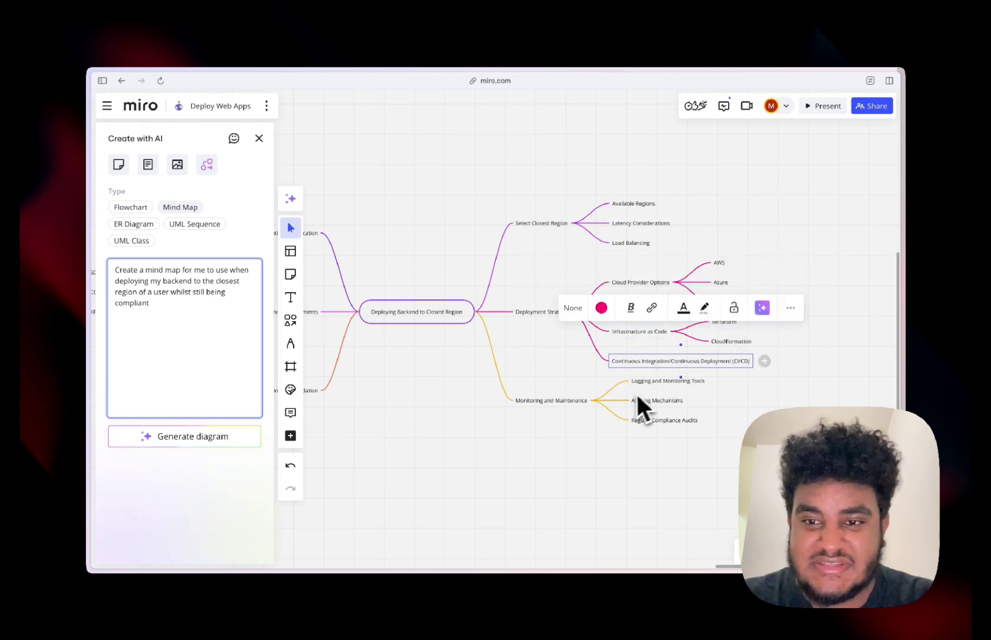
click(542, 403)
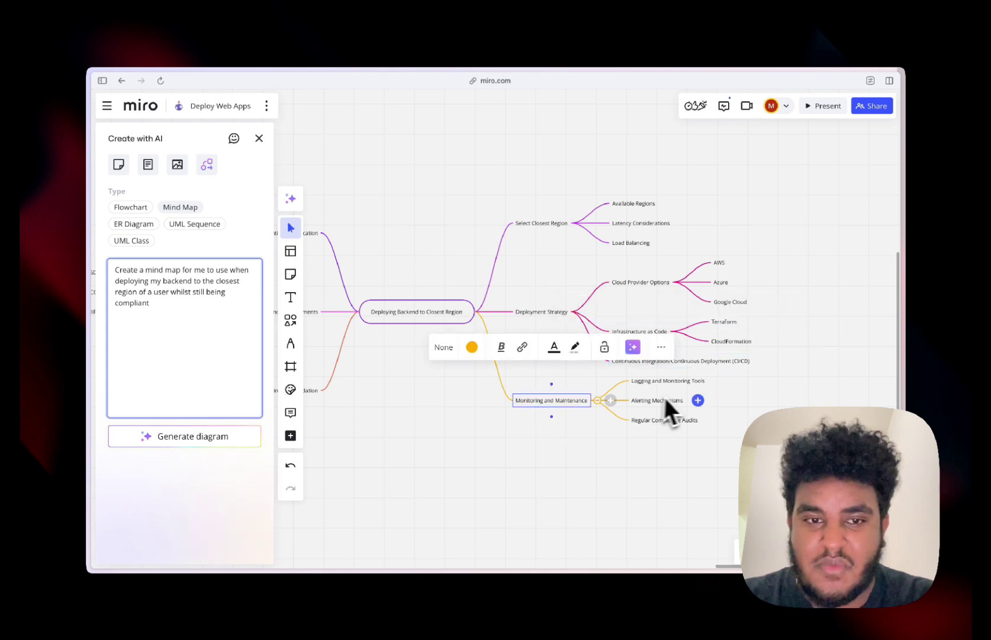
click(508, 414)
scroll(503, 412, left, 5)
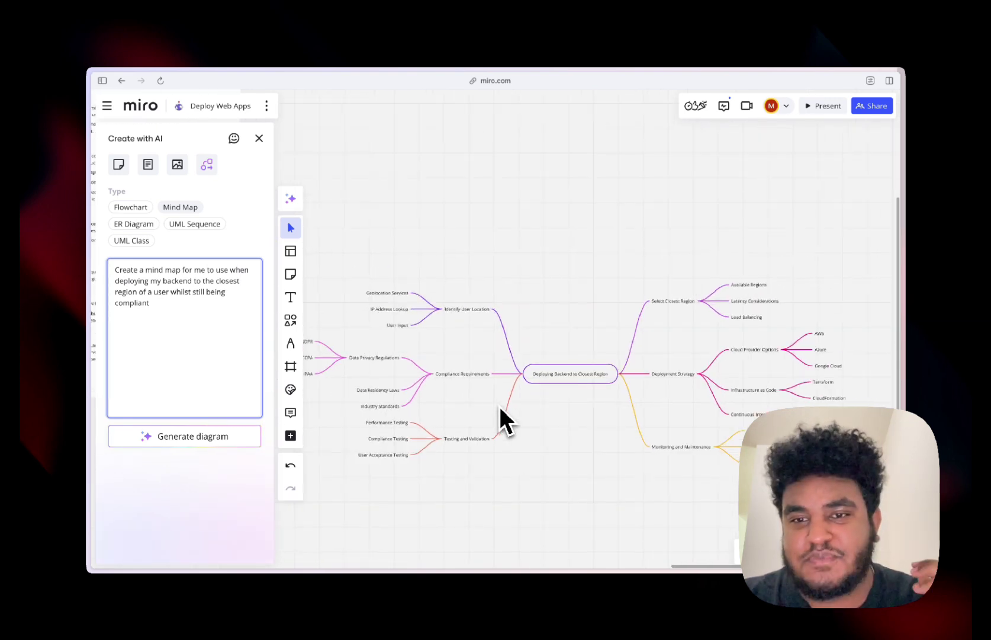
scroll(500, 407, down, 2)
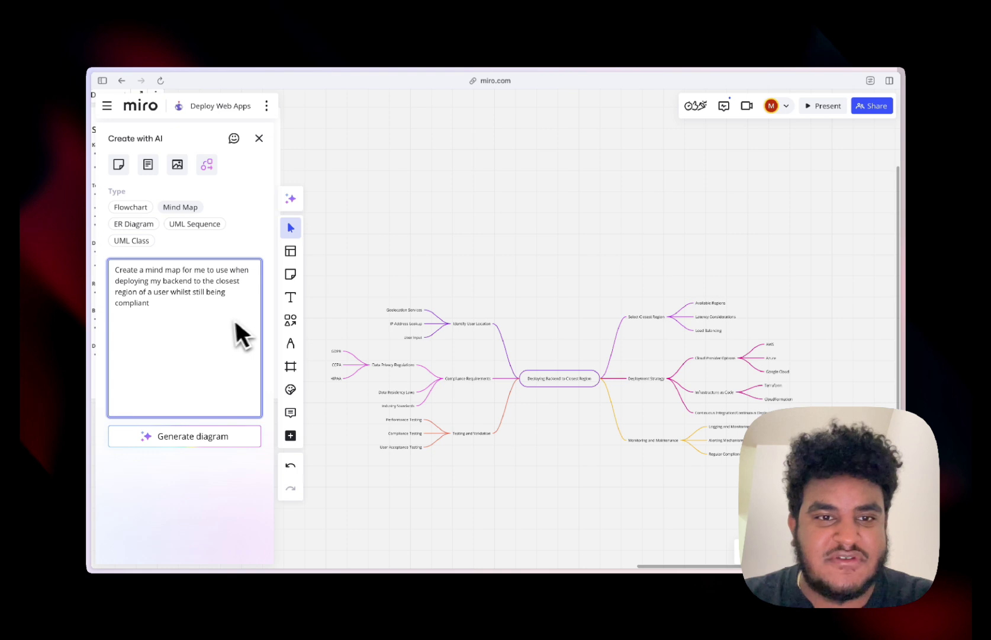